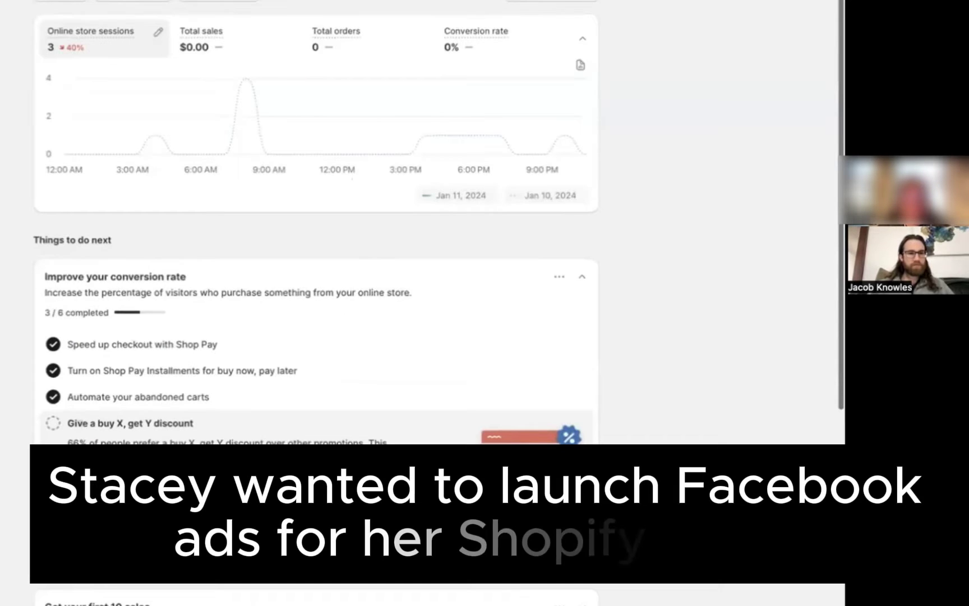
Step: Go from the admin's recommended apps list to the full Shopify App Store
left_click(65, 77)
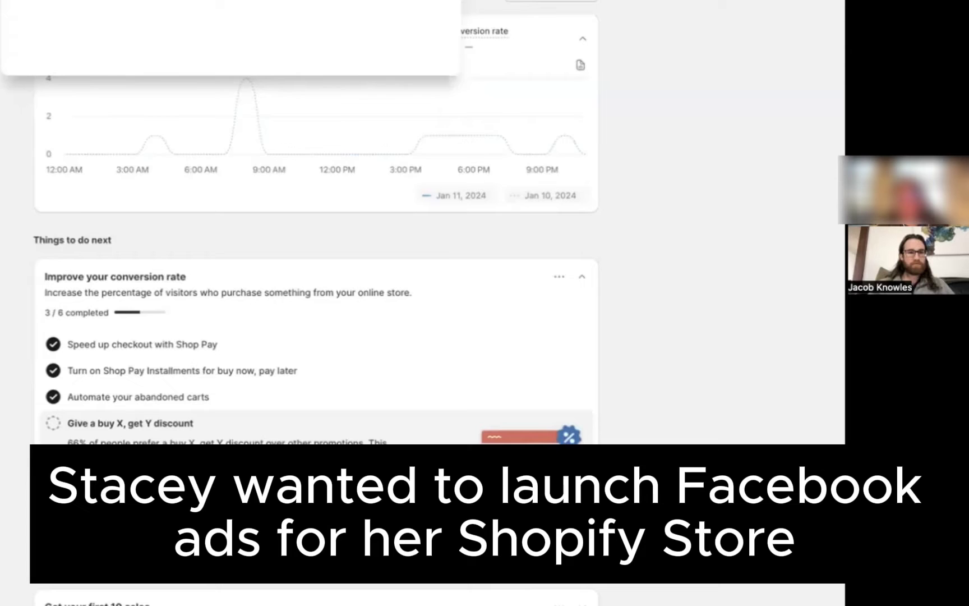
type("face")
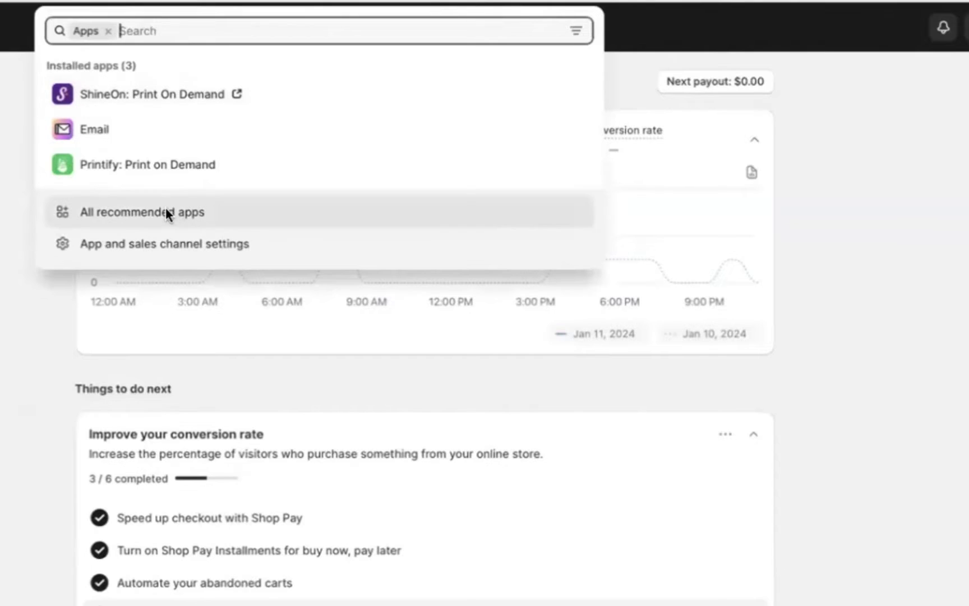
left_click(162, 216)
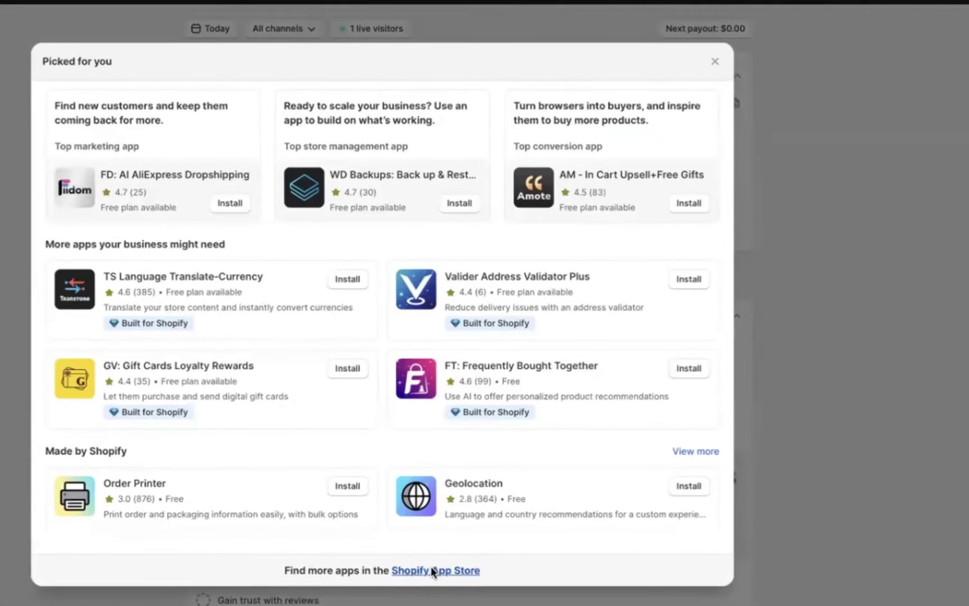
left_click(431, 569)
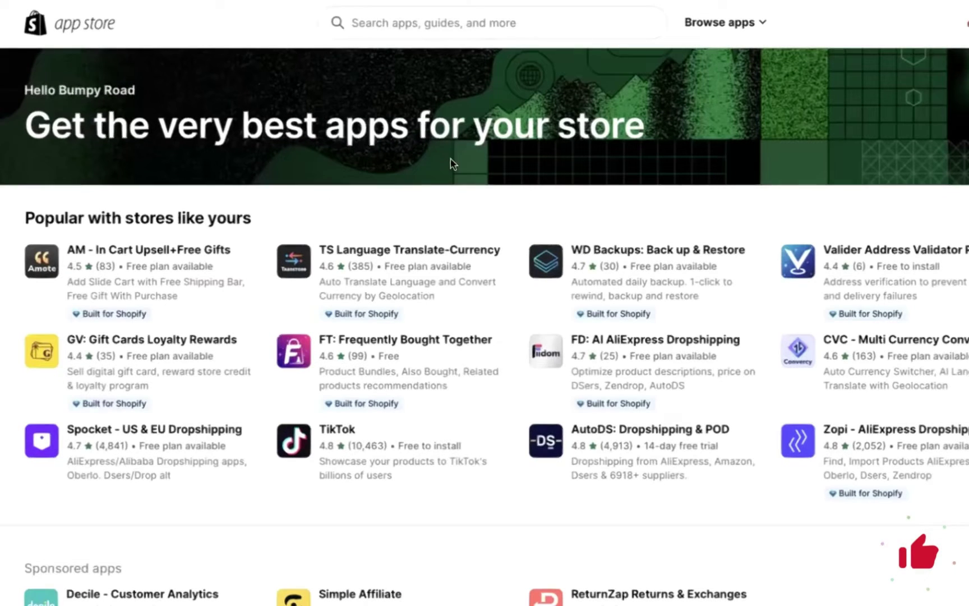
Step: Search the App Store for 'meta' and open the Facebook & Instagram app listing
left_click(408, 23)
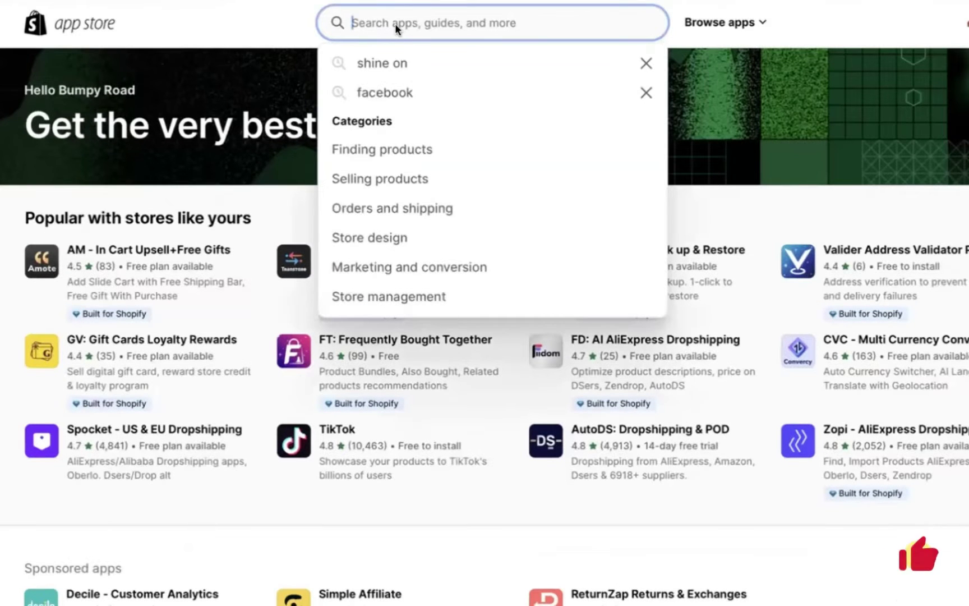
type("s")
key("BackSpace")
type("meta")
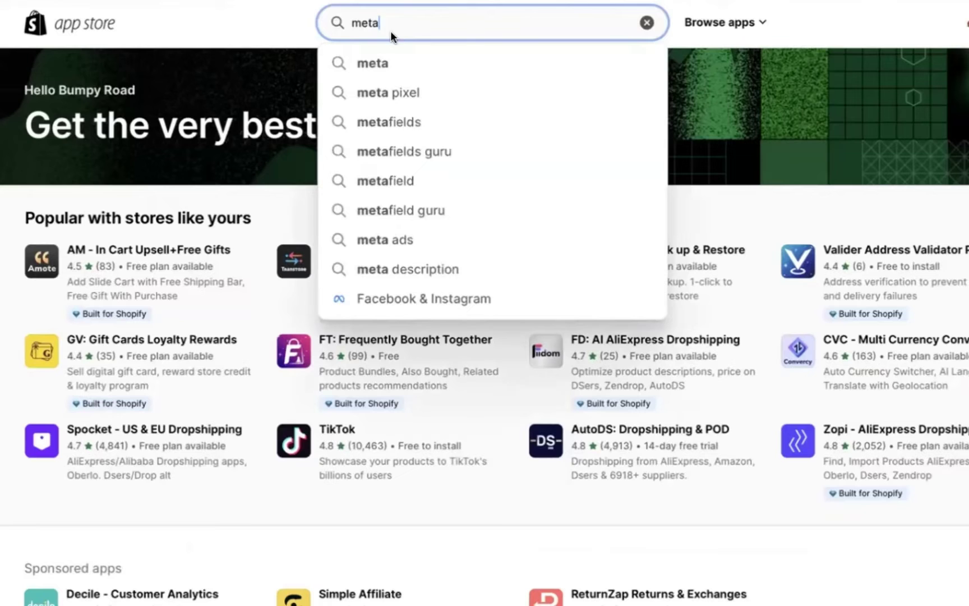
left_click(387, 62)
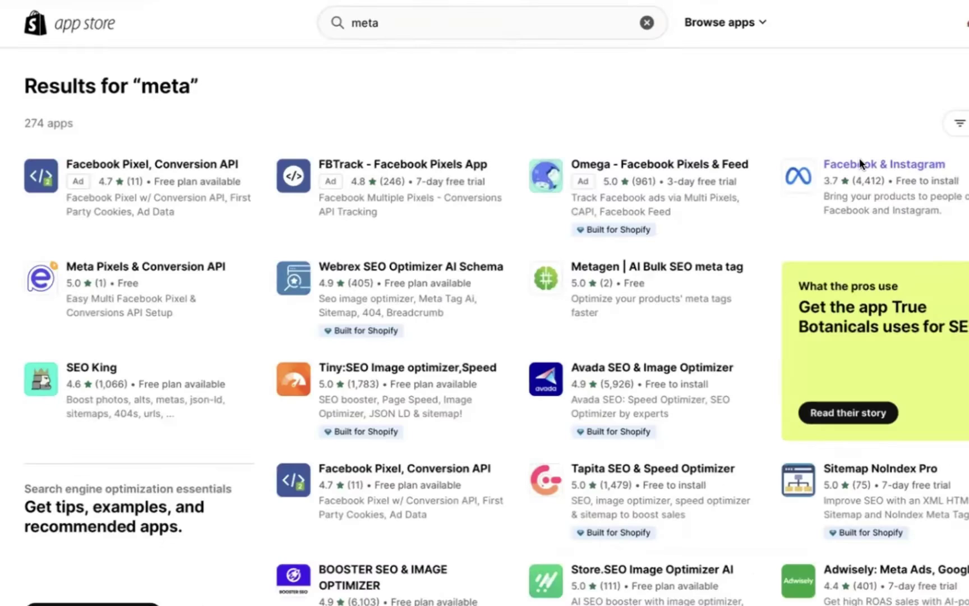
left_click(861, 163)
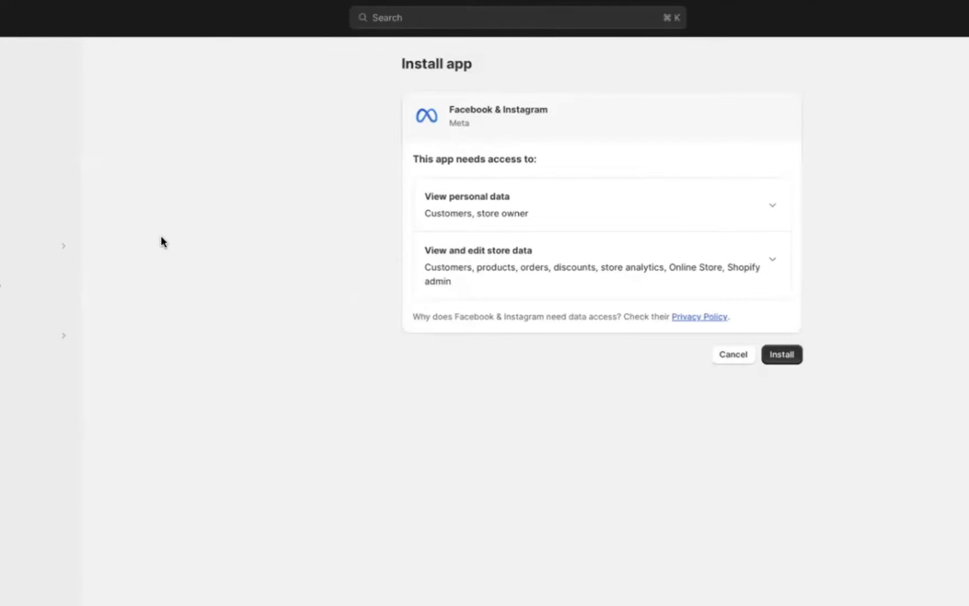
Step: Install the Facebook & Instagram app, prepare accounts, link the Facebook account and pick the business page
left_click(793, 356)
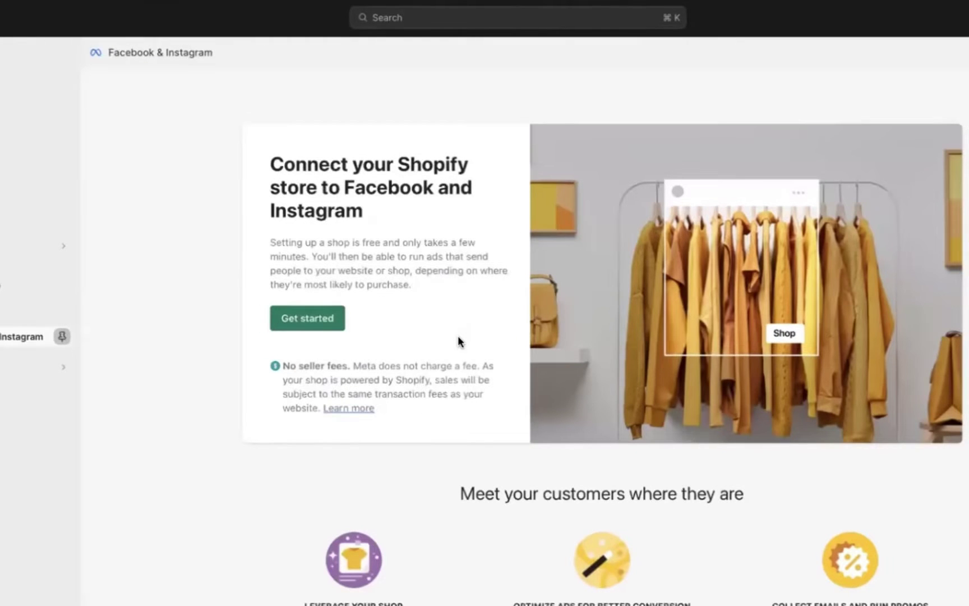
scroll(337, 320, "down", 2)
left_click(309, 224)
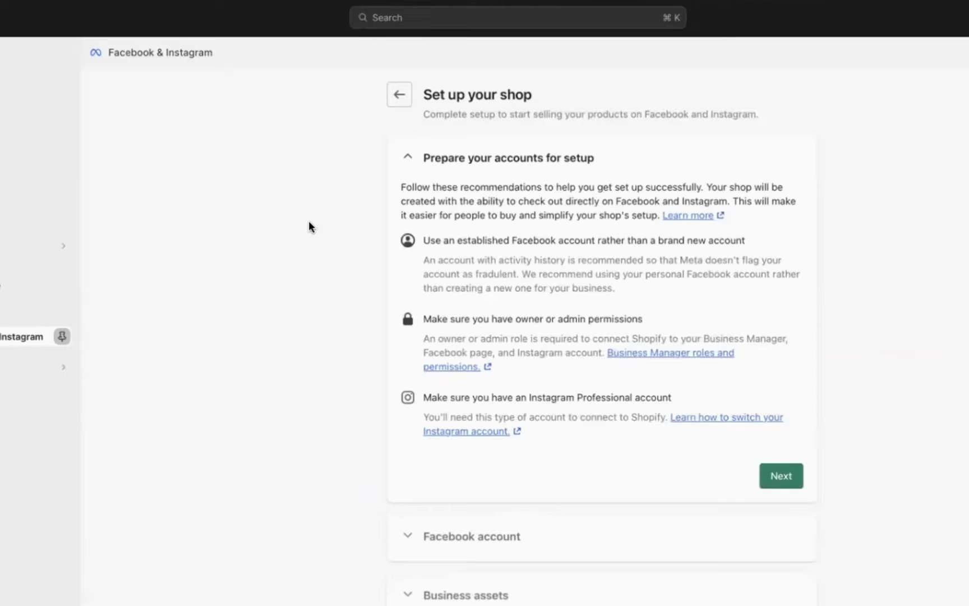
scroll(338, 351, "down", 1)
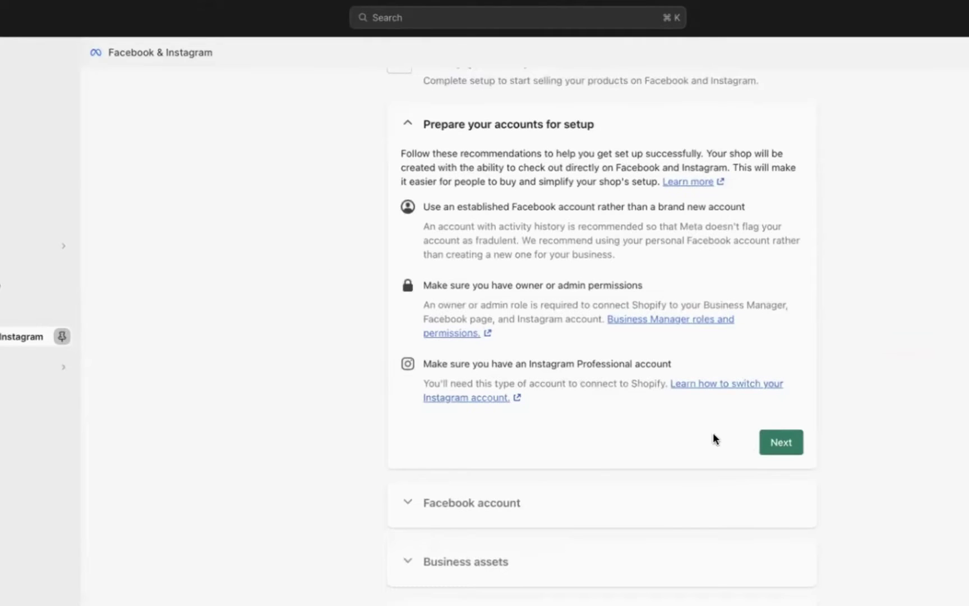
left_click(770, 439)
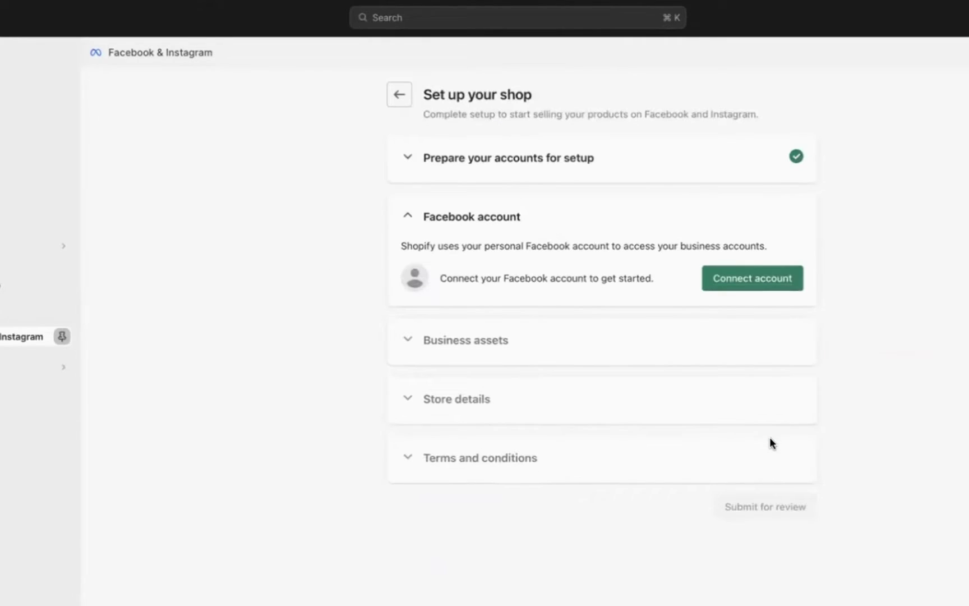
left_click(725, 277)
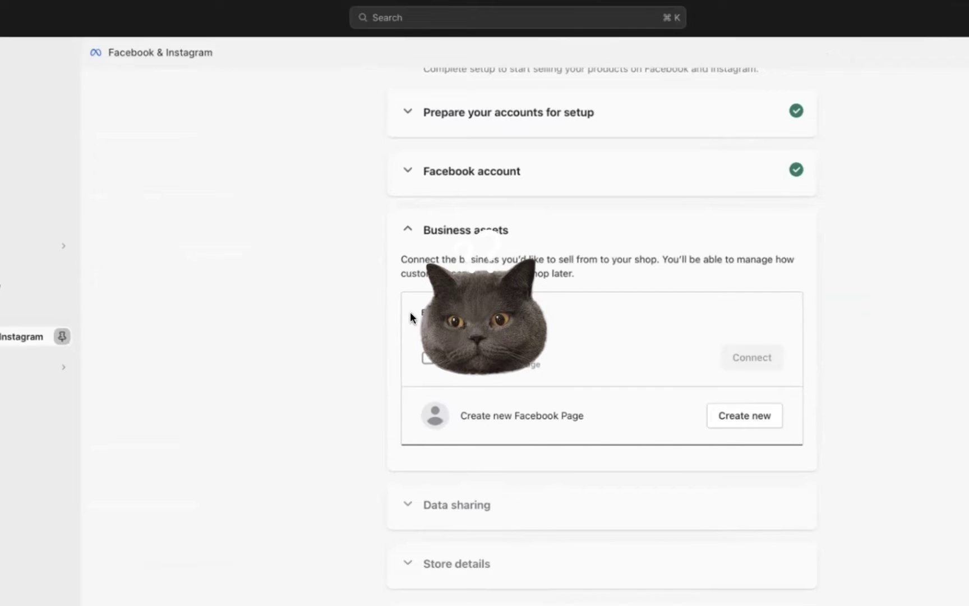
left_click(427, 358)
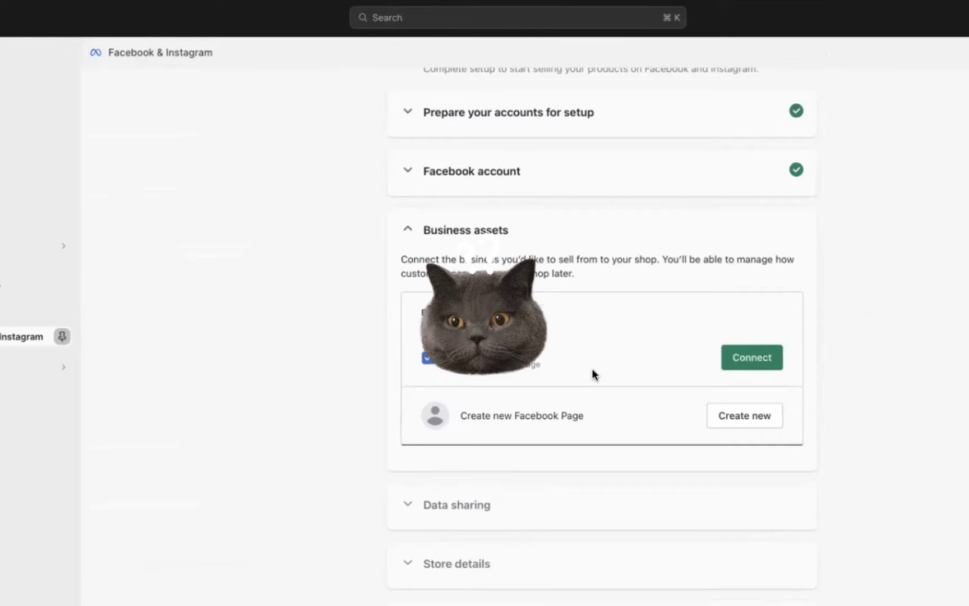
Step: Connect the chosen Facebook page, choose Maximum data sharing, and create a new pixel
left_click(751, 358)
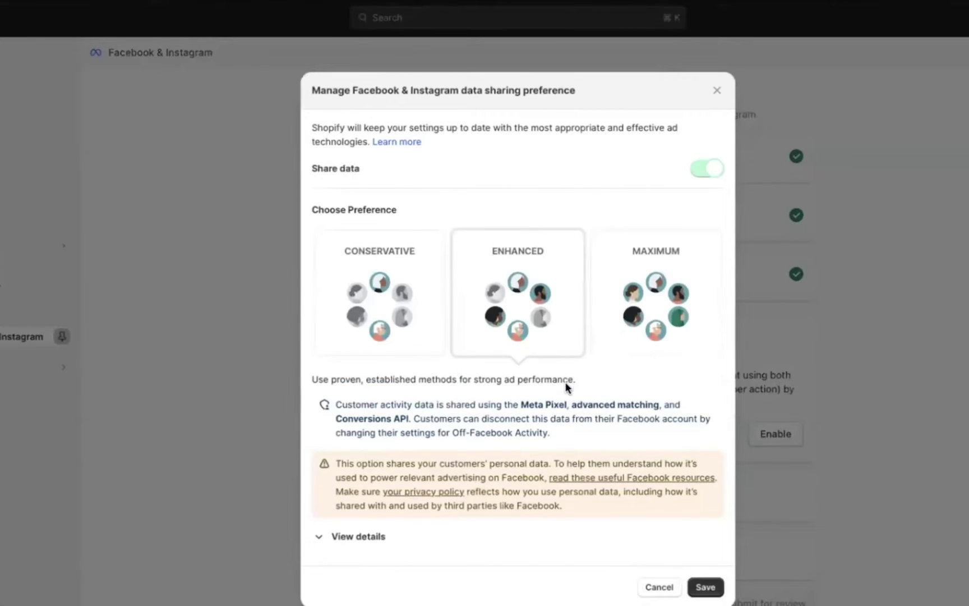
left_click(649, 294)
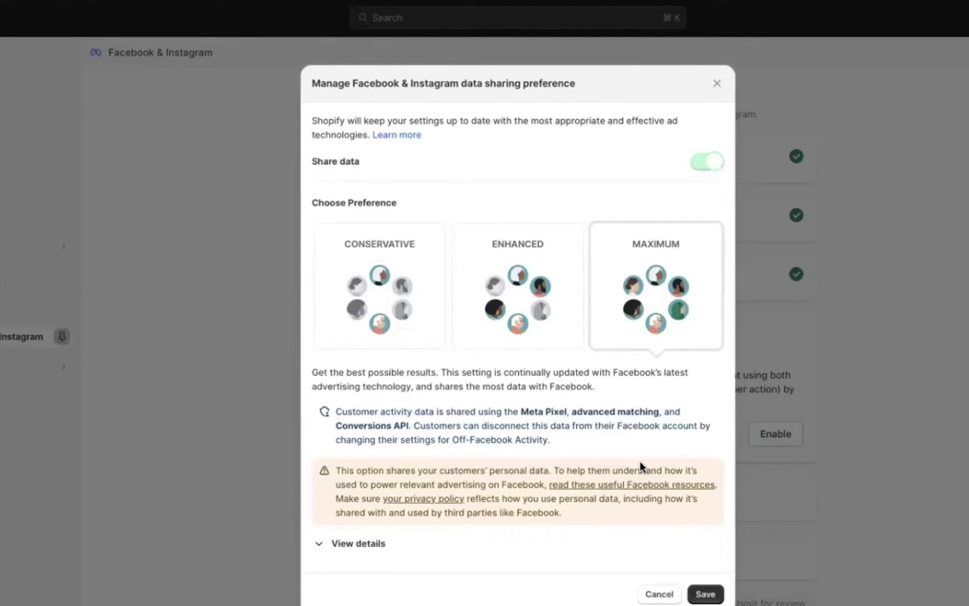
left_click(708, 595)
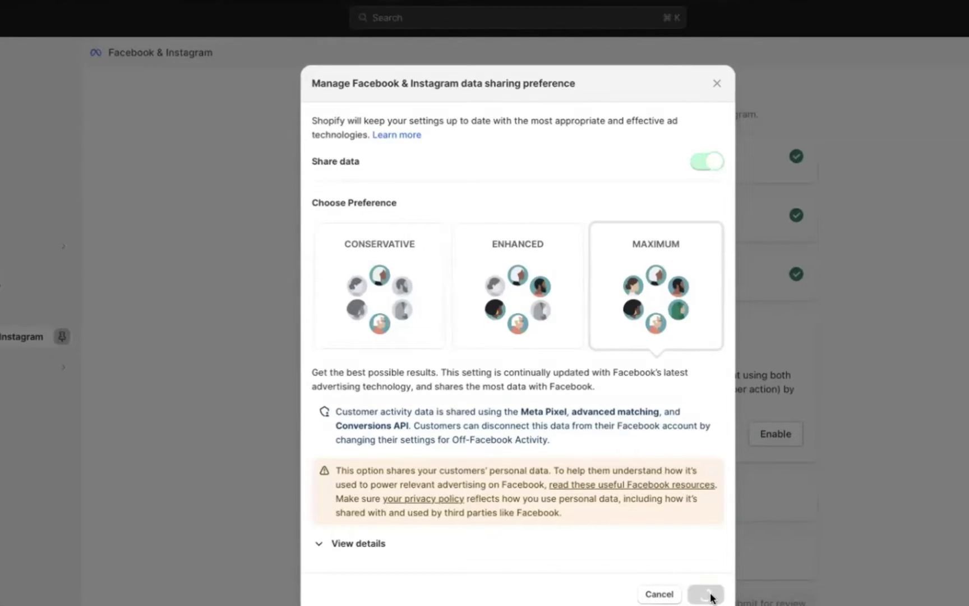
scroll(710, 597, "down", 3)
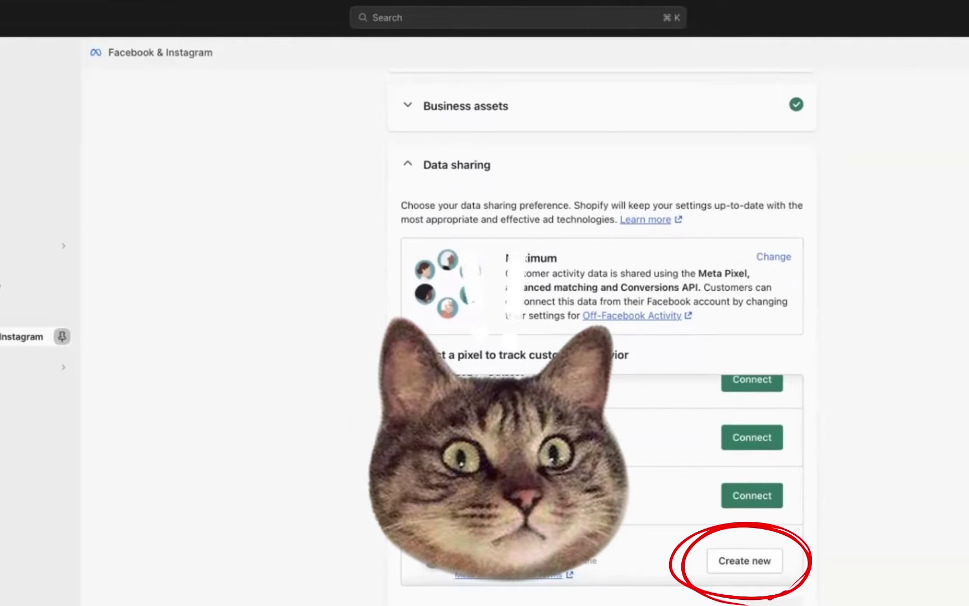
left_click(741, 562)
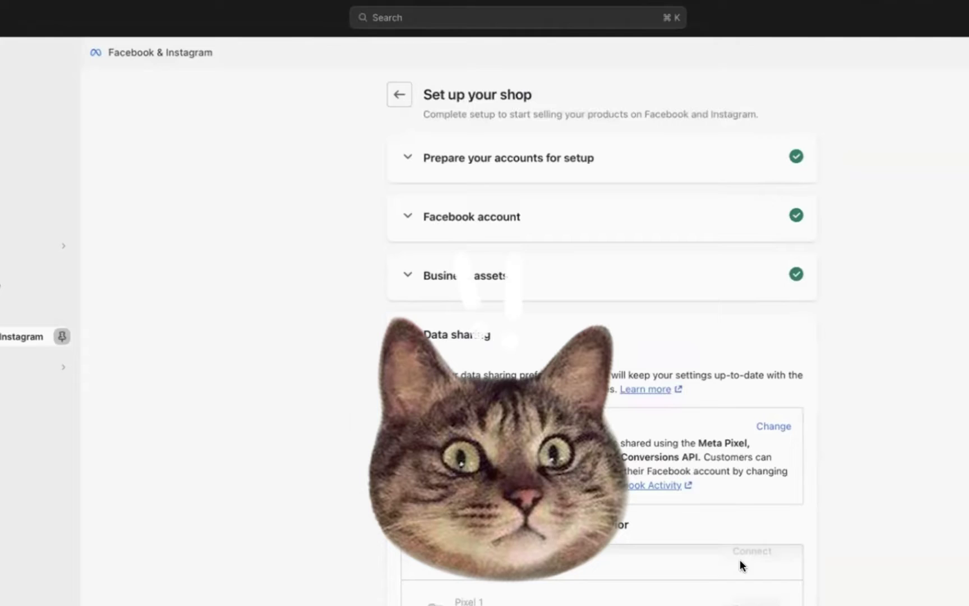
scroll(774, 469, "down", 5)
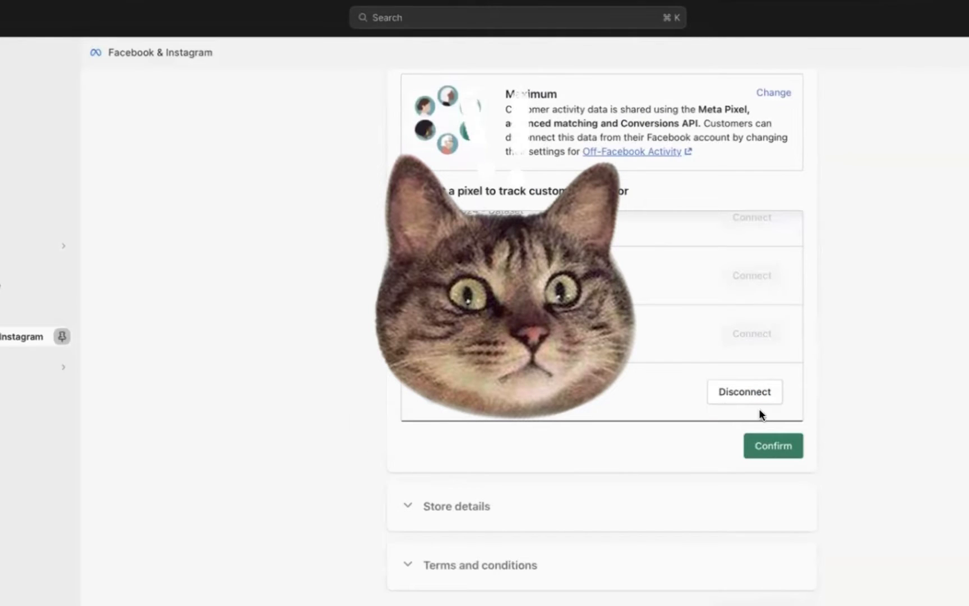
left_click(779, 443)
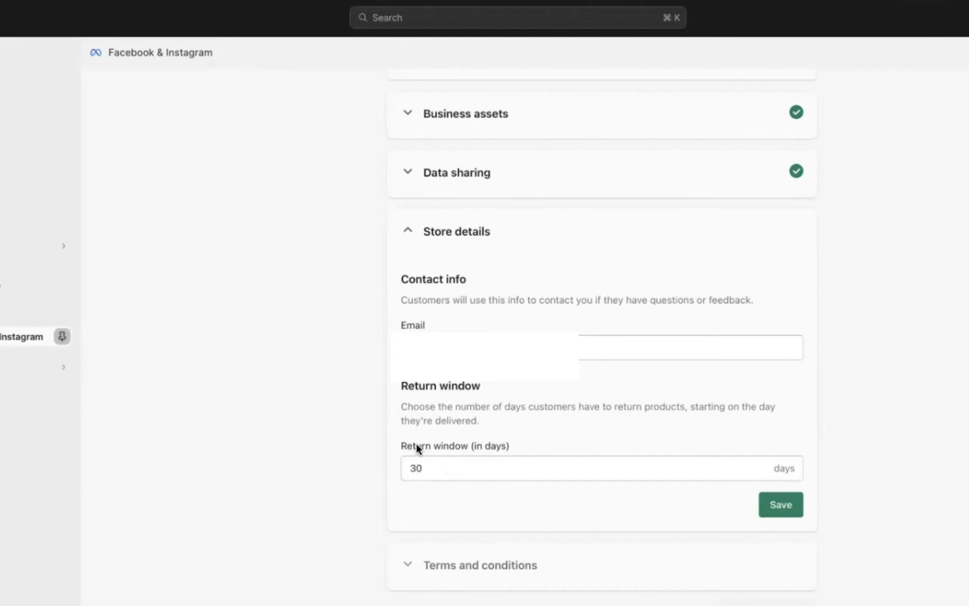
Step: Change the return window to 7 days, accept Meta's terms, and submit the shop for review
left_click(483, 469)
key("BackSpace")
key("BackSpace")
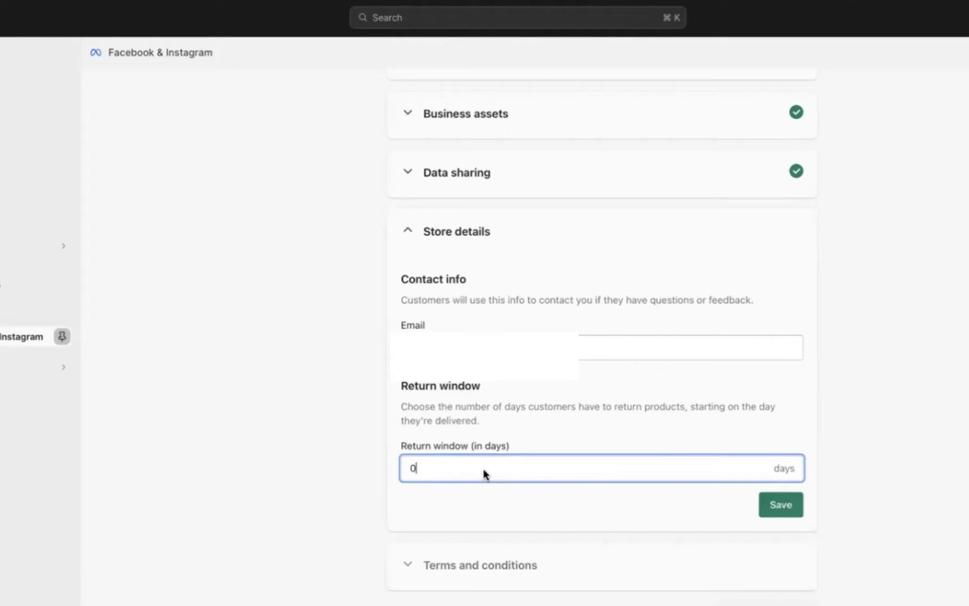
type("7")
left_click(779, 508)
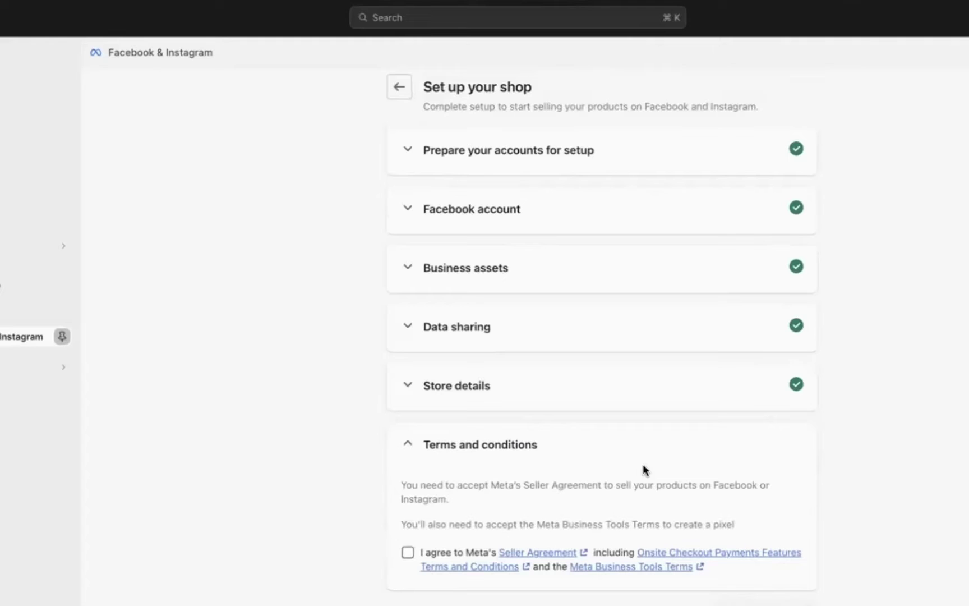
left_click(407, 553)
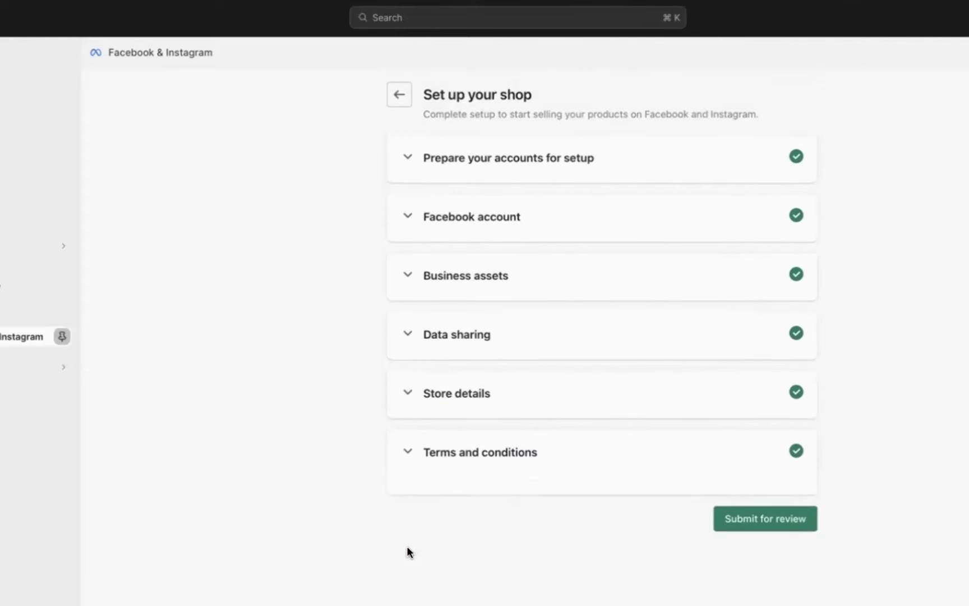
left_click(763, 500)
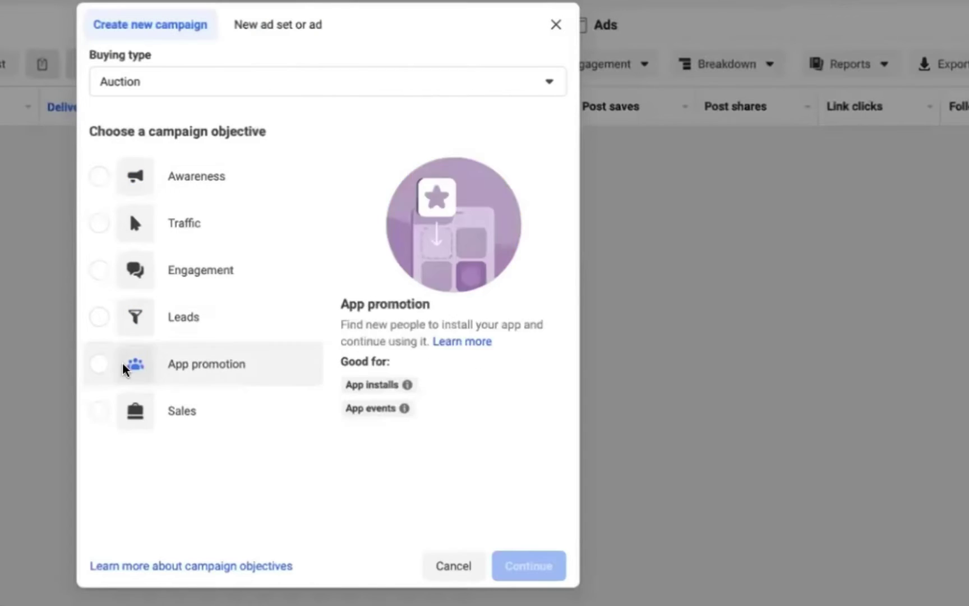
Step: Pick Sales as the objective in the Create new campaign dialog
left_click(112, 406)
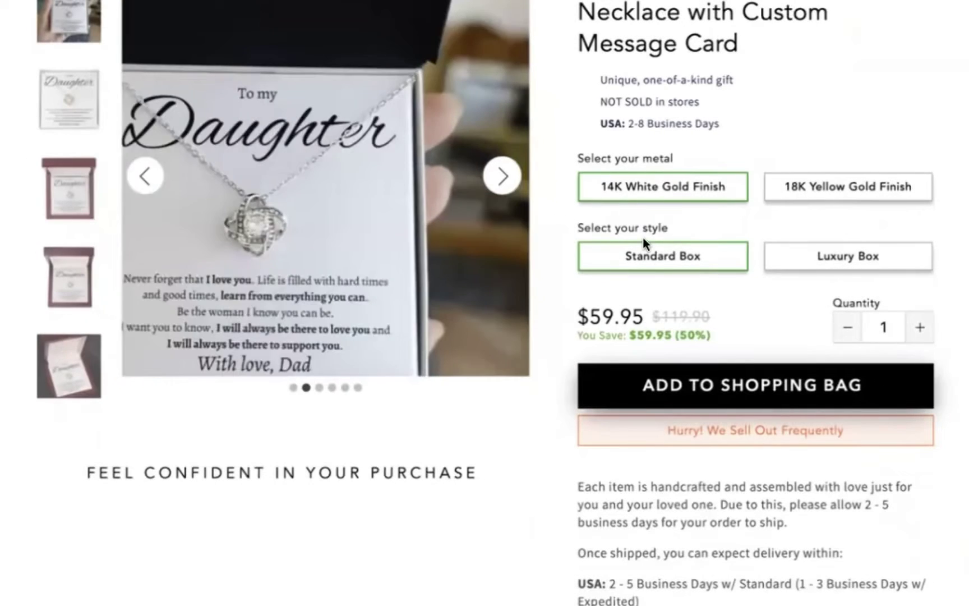
Step: Add the existing lx-C30011 tag to the Daughter Dad Love Knot Necklace product
scroll(650, 157, "up", 2)
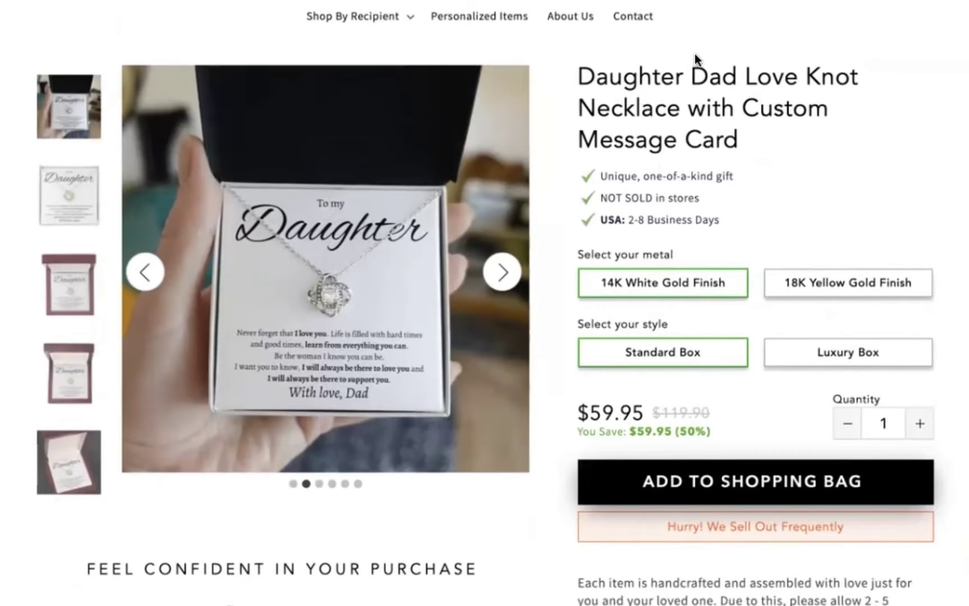
scroll(321, 18, "down", 4)
scroll(398, 95, "down", 20)
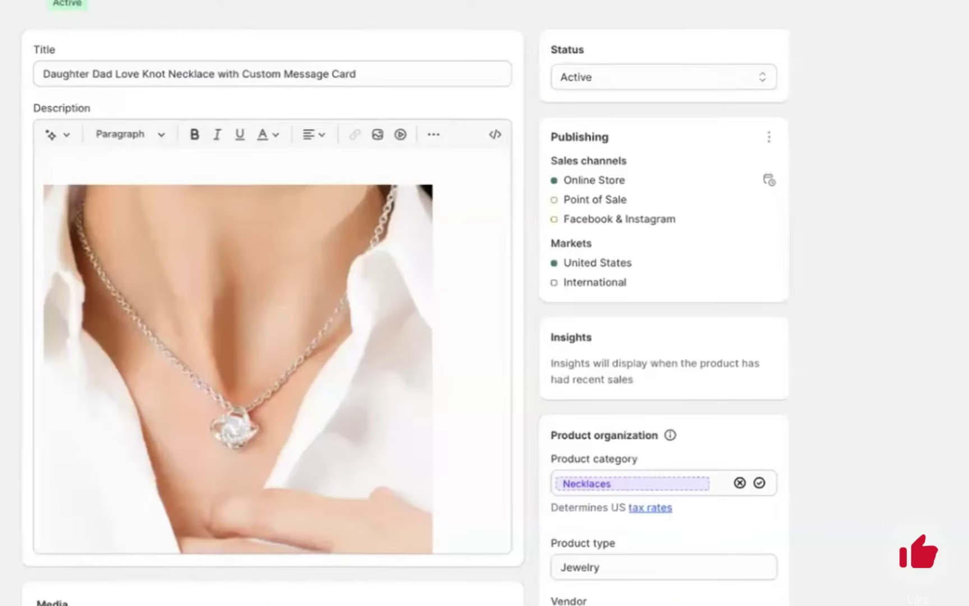
scroll(877, 393, "down", 10)
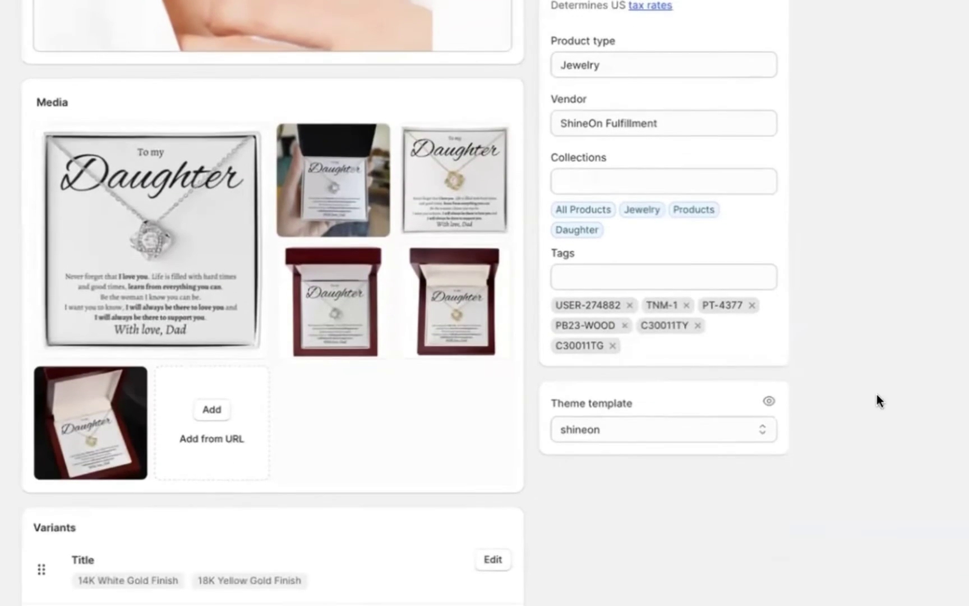
left_click(630, 272)
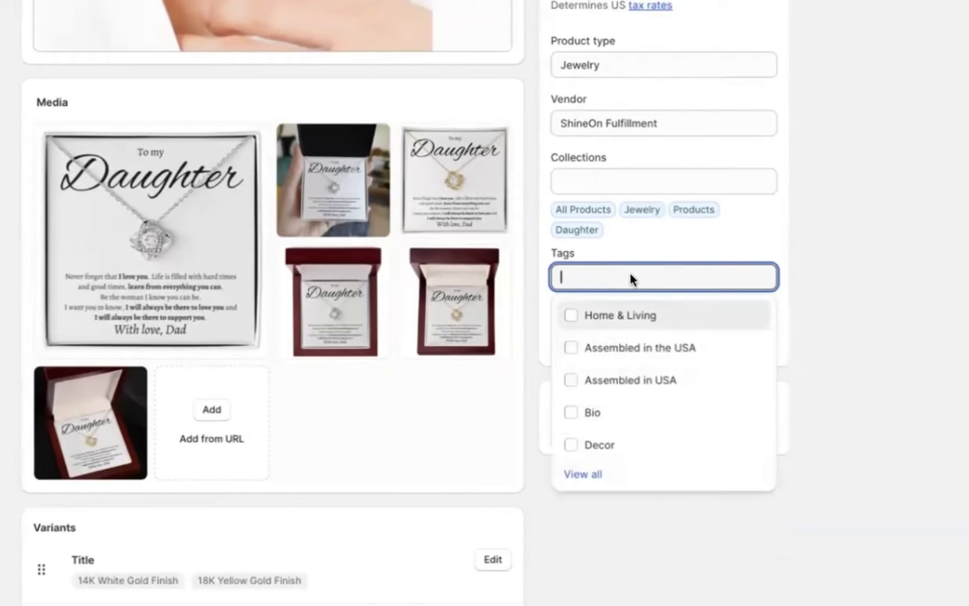
type("lx")
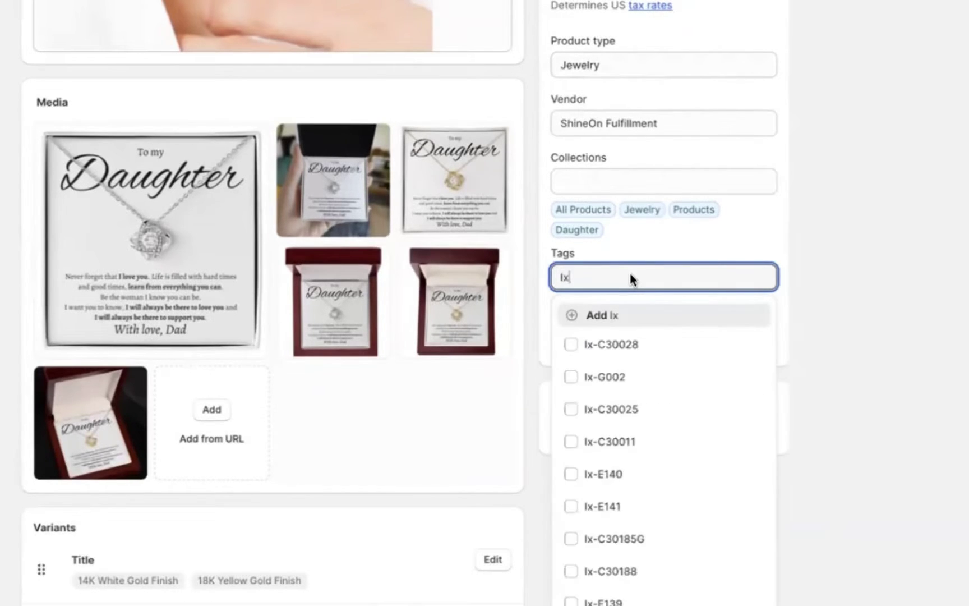
type("-C")
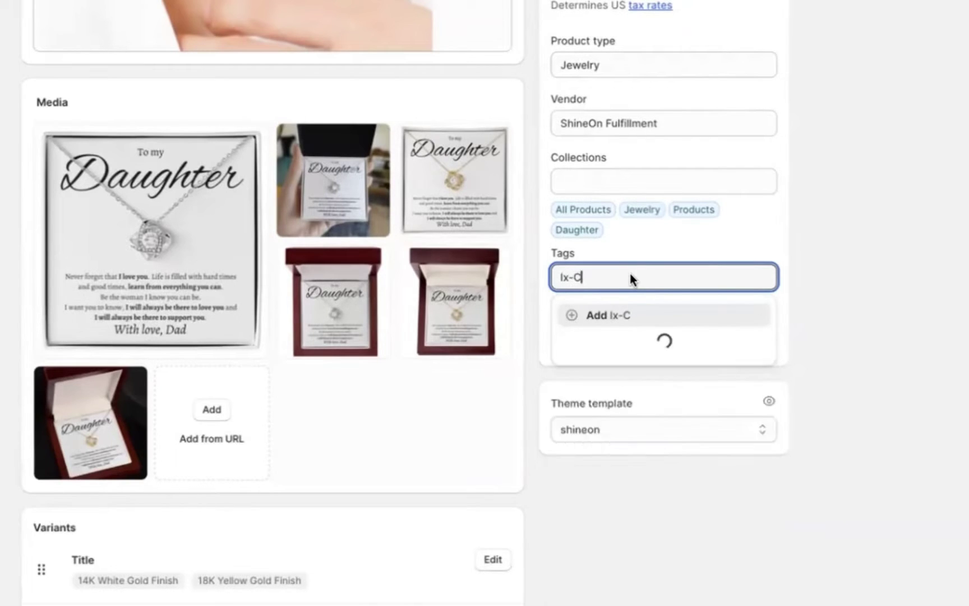
type("3")
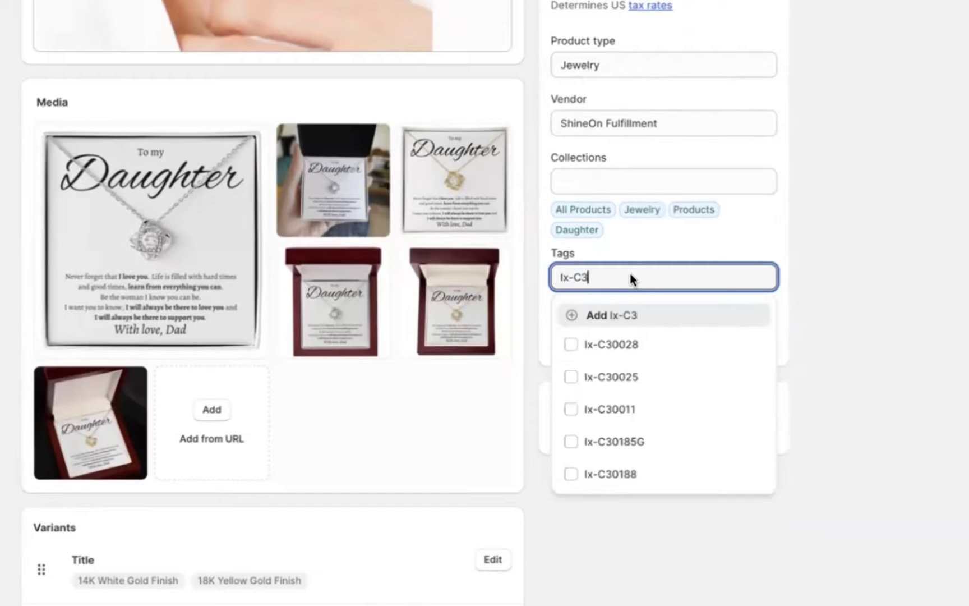
type("0011")
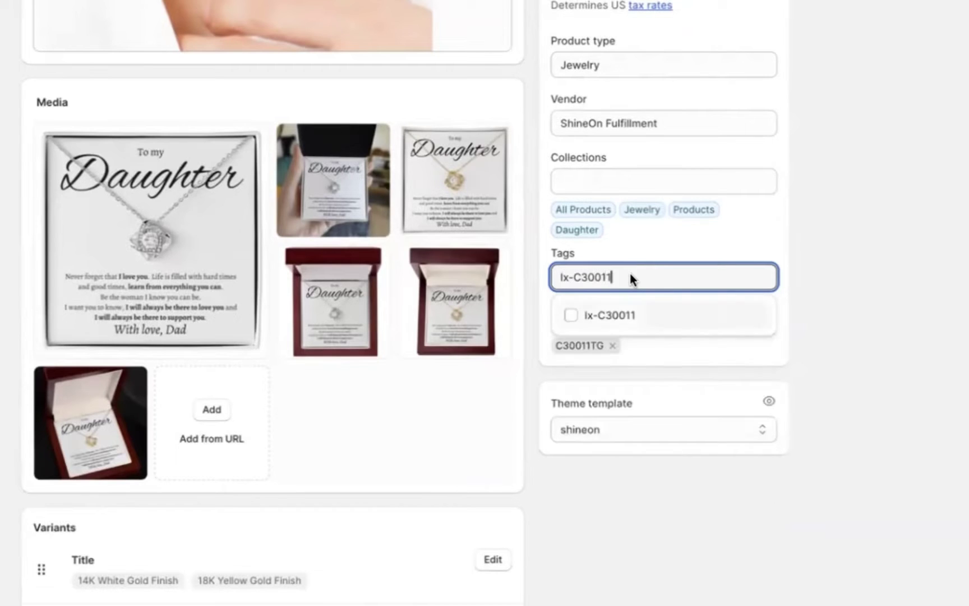
left_click(570, 314)
left_click(838, 207)
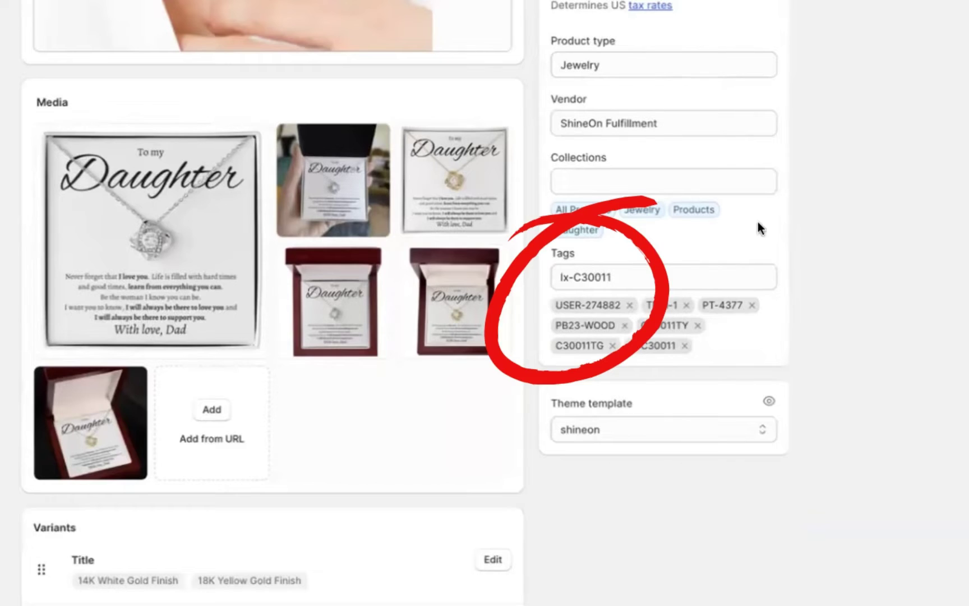
scroll(648, 339, "up", 9)
scroll(660, 394, "down", 12)
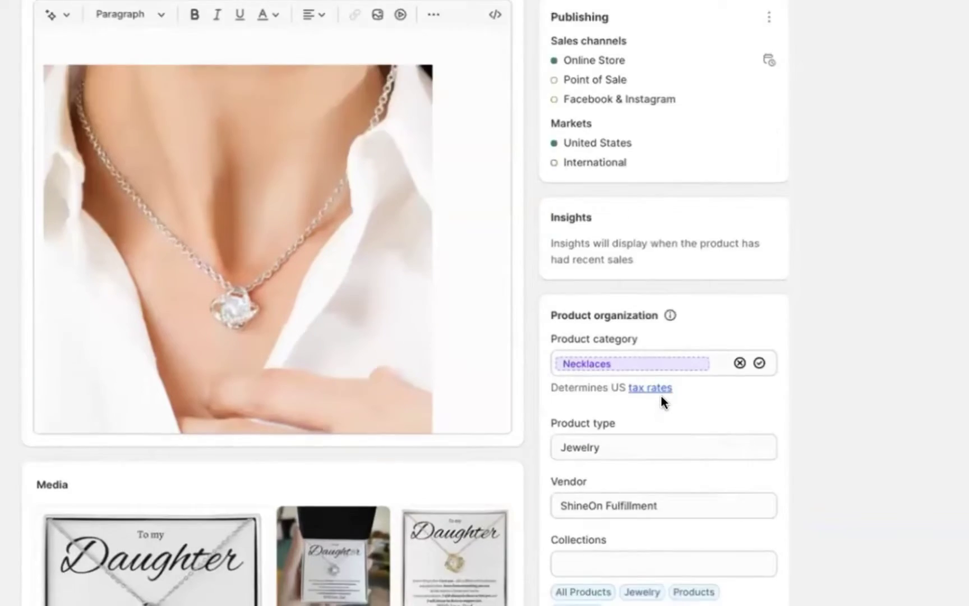
scroll(662, 347, "down", 1)
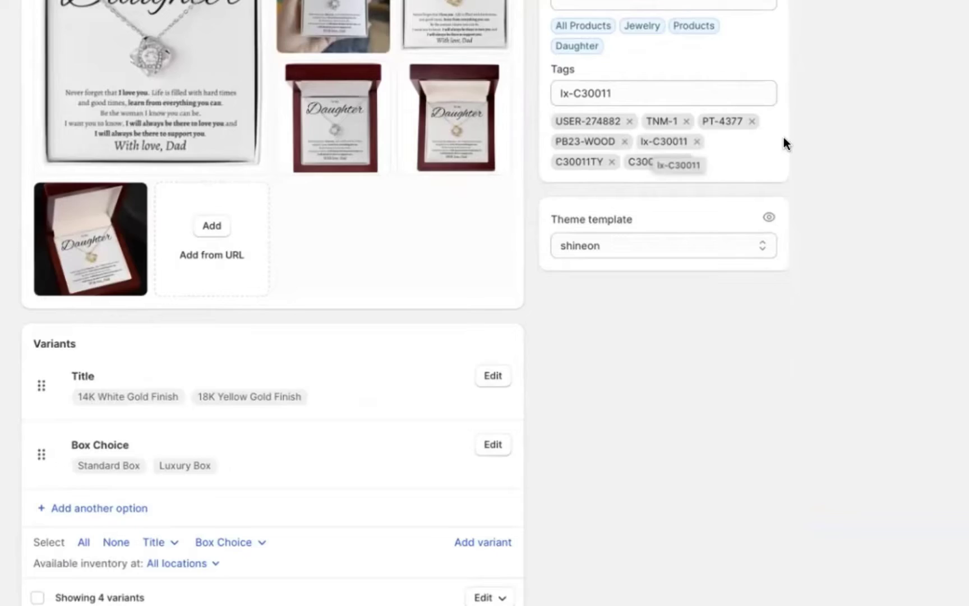
scroll(784, 137, "up", 10)
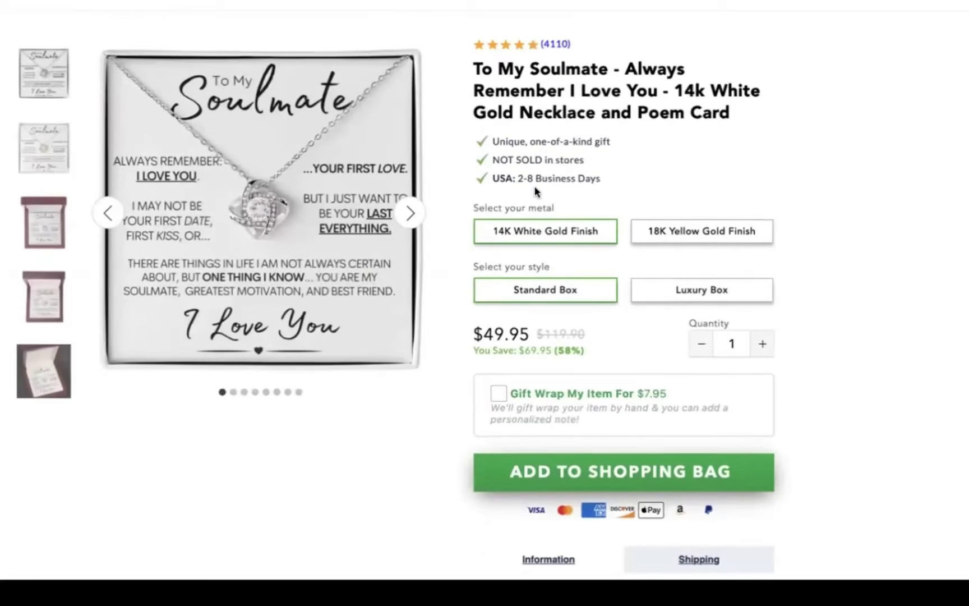
left_click(558, 43)
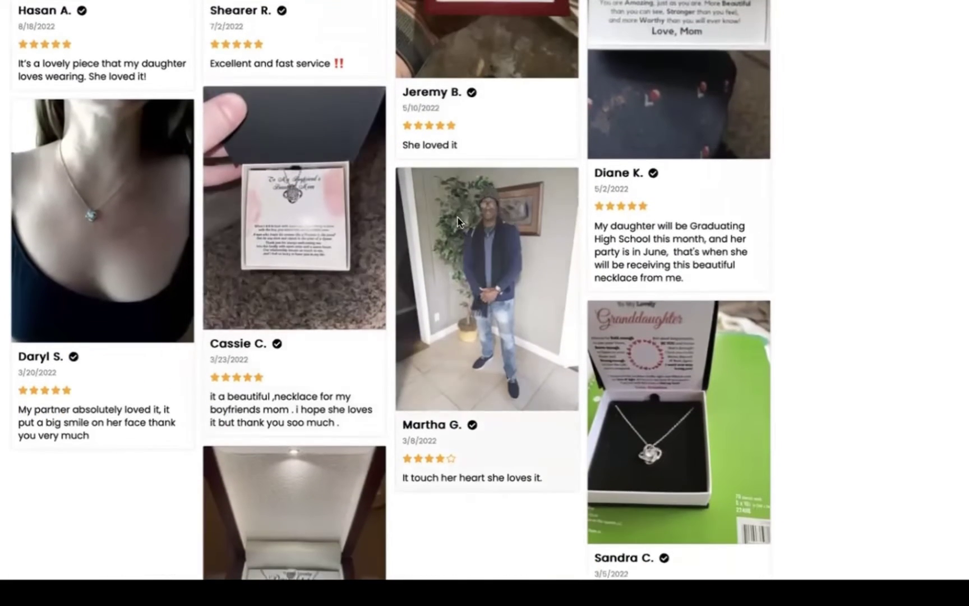
scroll(305, 156, "down", 5)
scroll(412, 350, "down", 5)
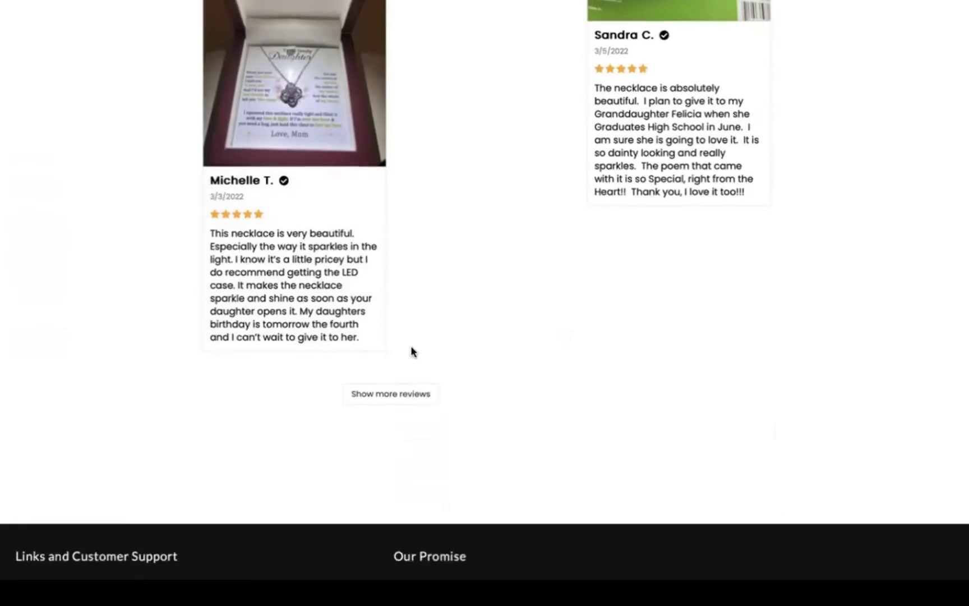
left_click(382, 320)
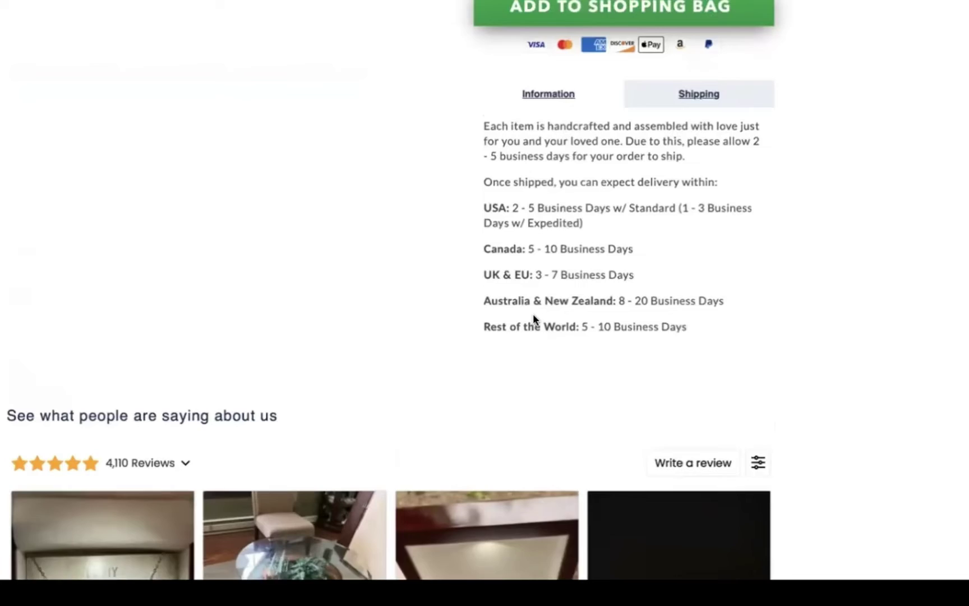
scroll(533, 314, "up", 8)
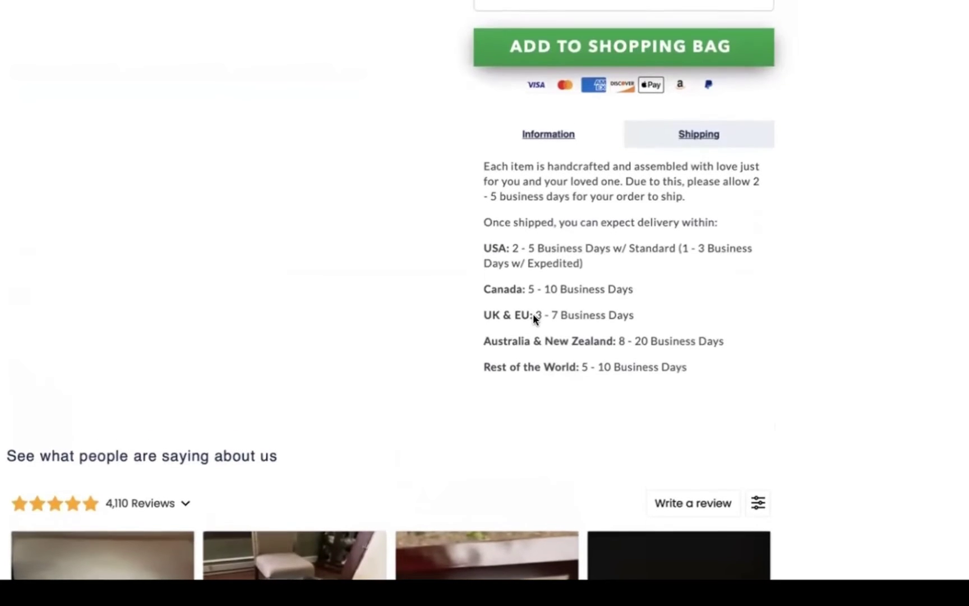
scroll(533, 314, "down", 2)
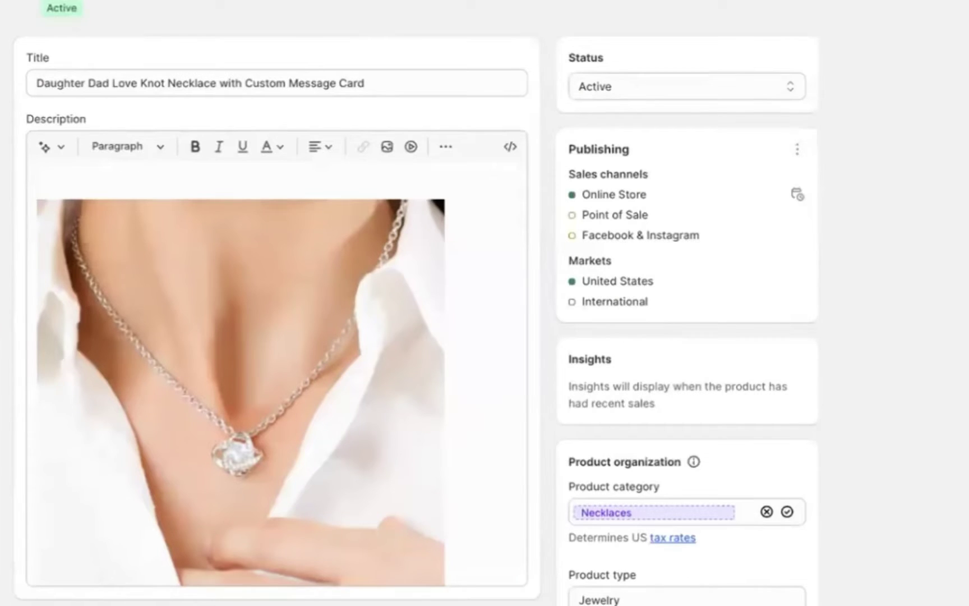
scroll(415, 303, "down", 9)
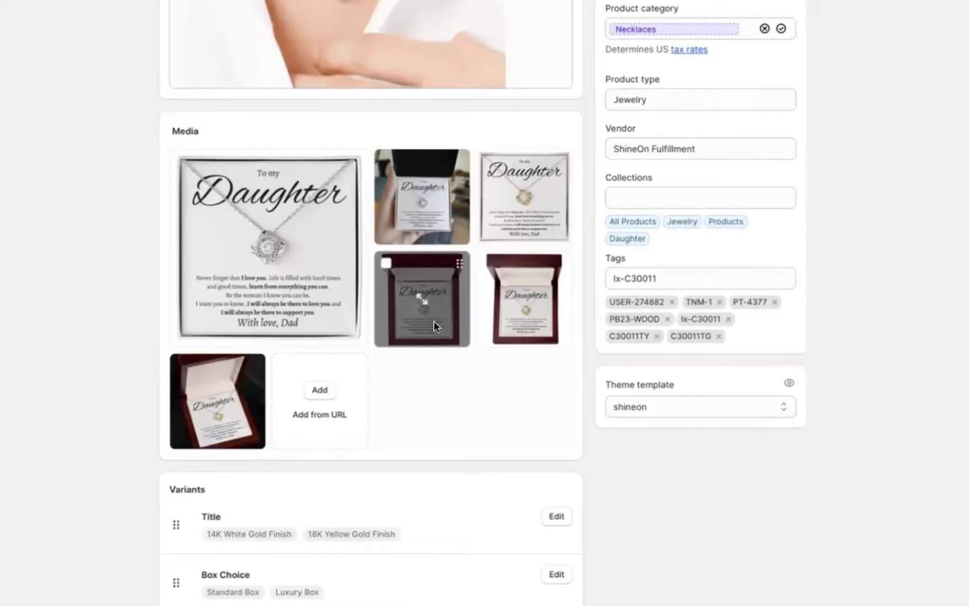
Step: Download the red-box necklace photo, then preview the second product photo
left_click(434, 321)
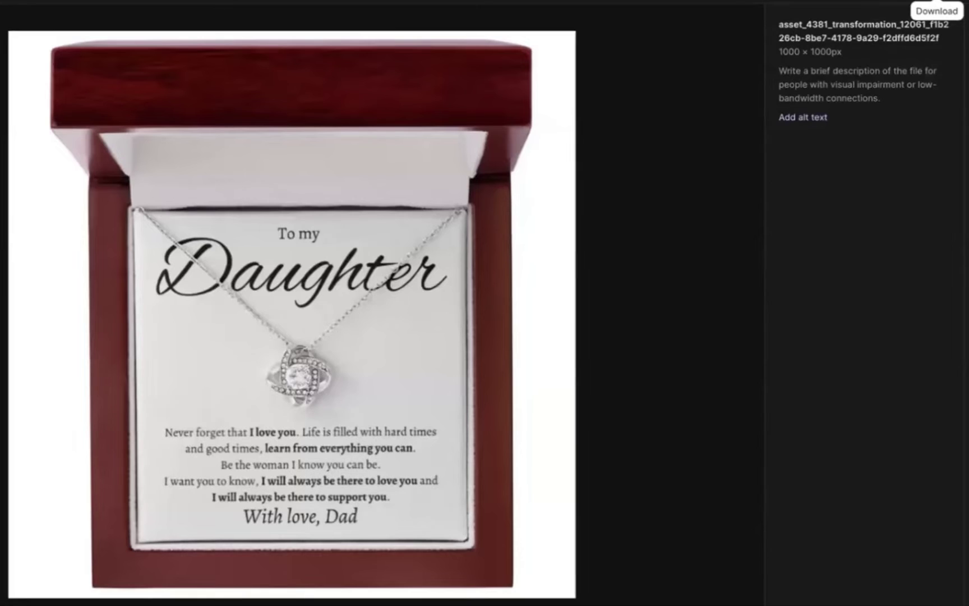
left_click(937, 1)
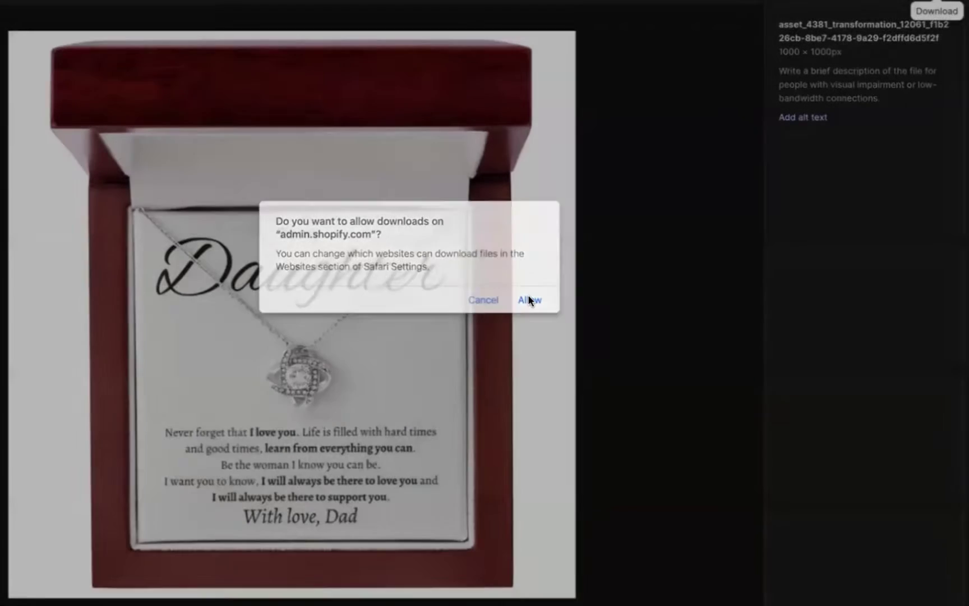
left_click(529, 300)
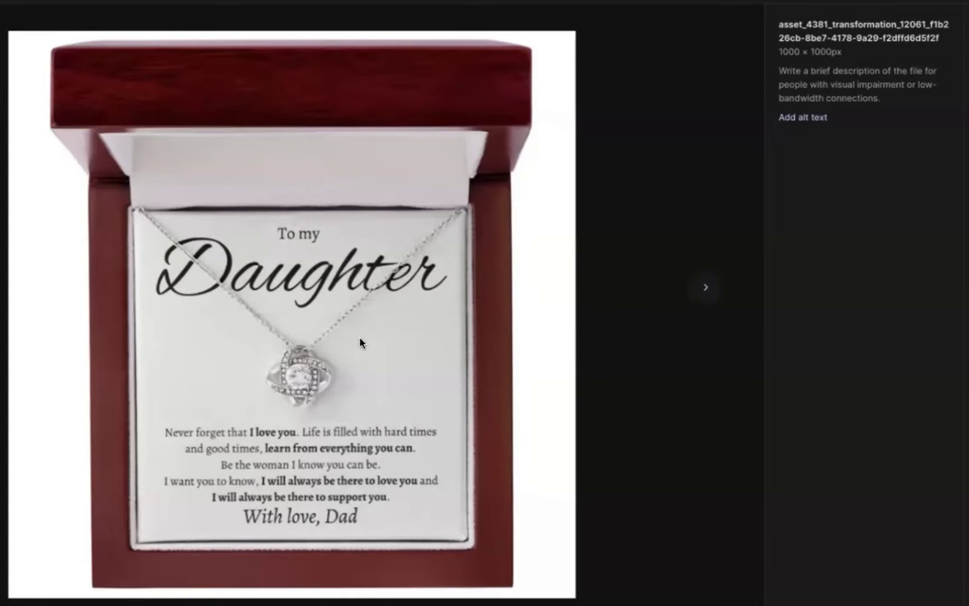
left_click(963, 12)
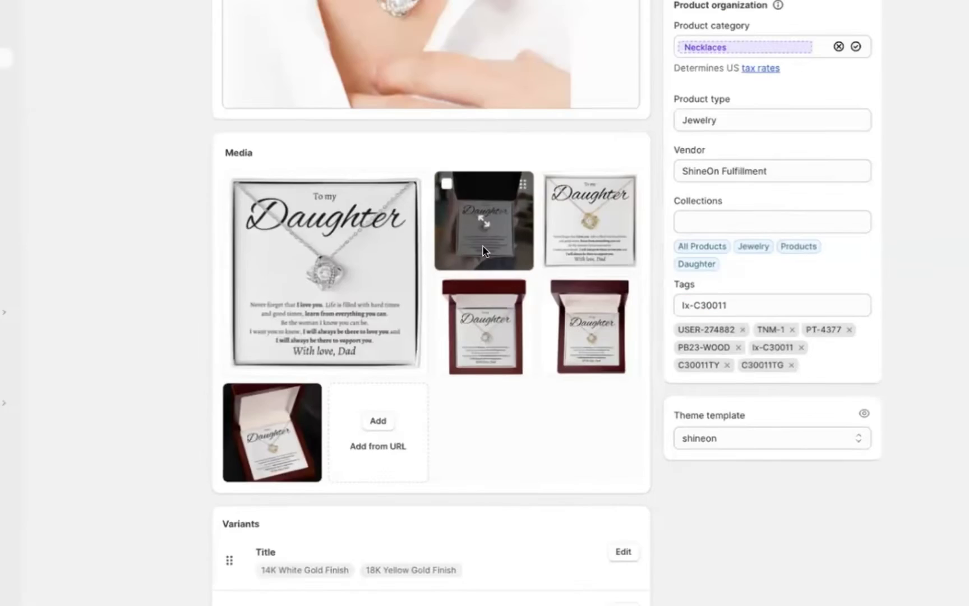
left_click(363, 213)
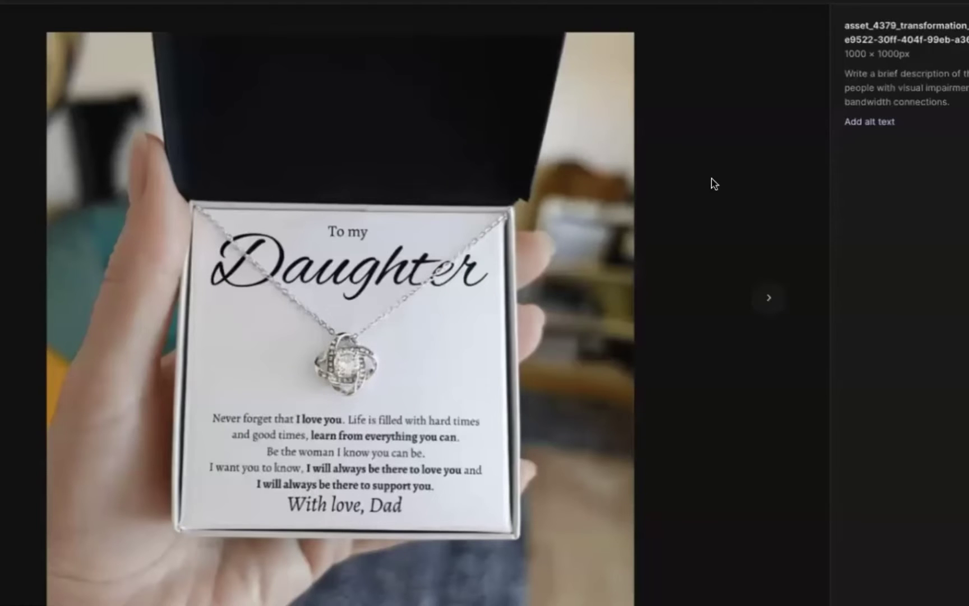
key("Escape")
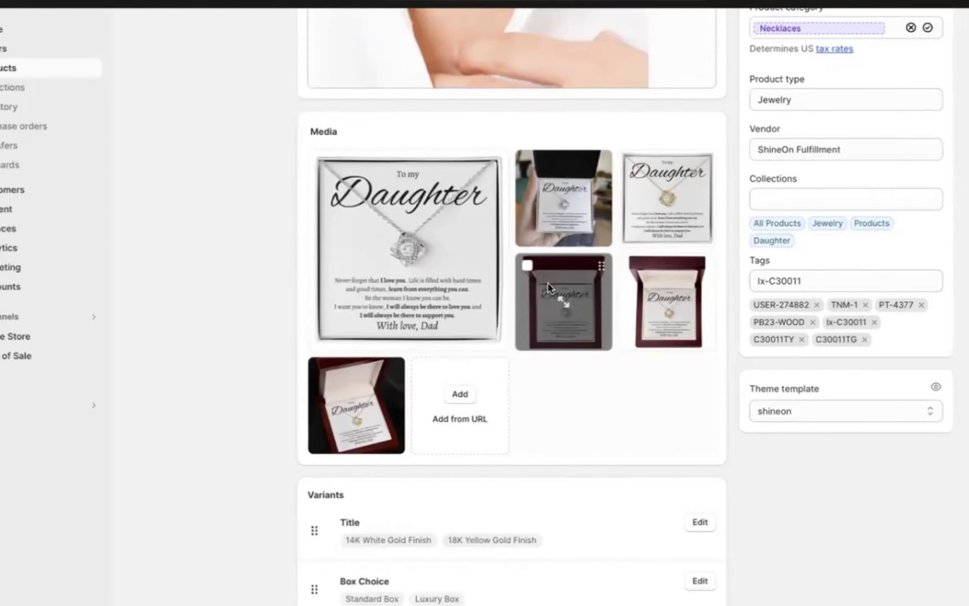
mouse_move(545, 216)
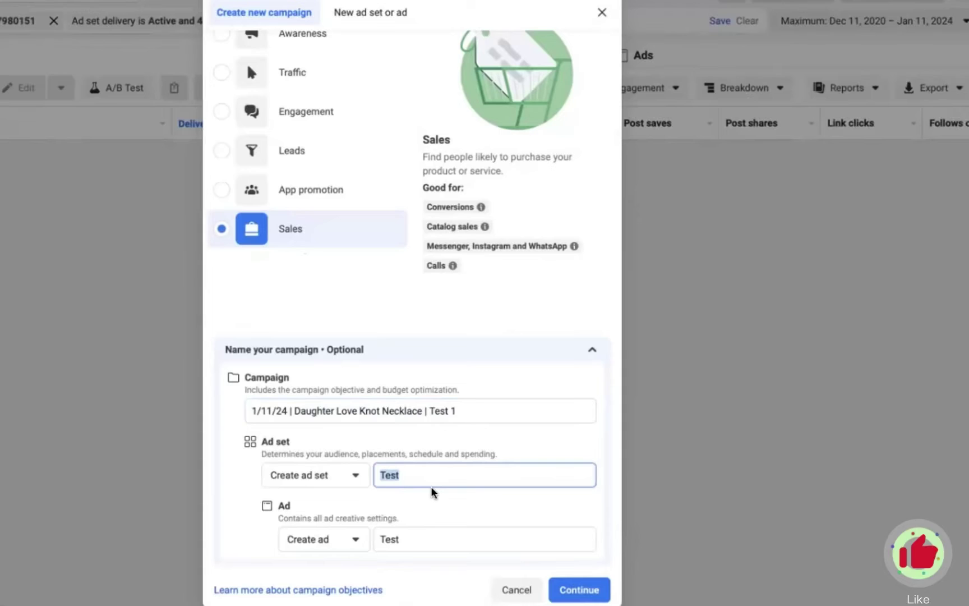
Step: Name the ad set Engaged Shopper and clear the placeholder ad name
type("E")
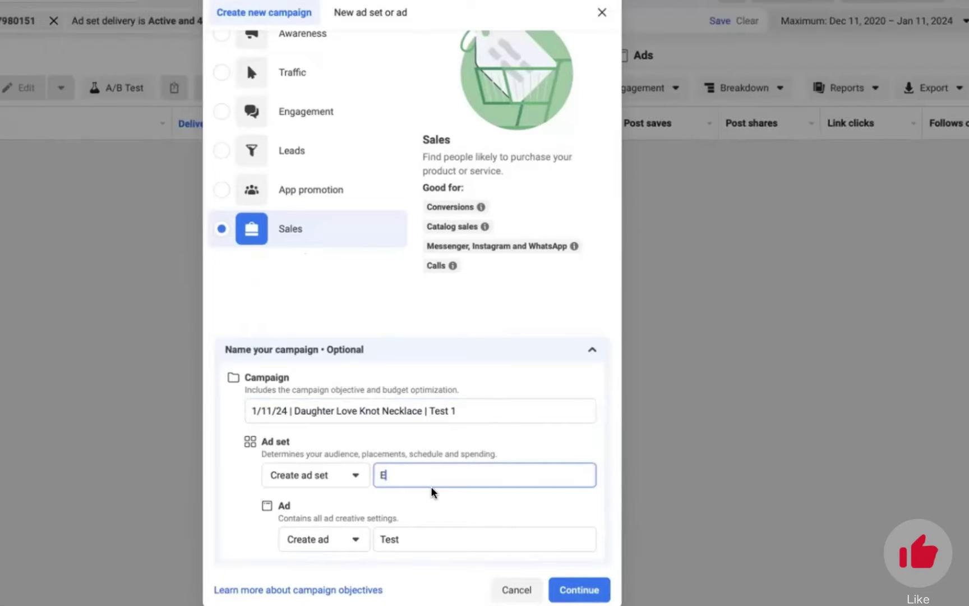
type("ngaged Shopper")
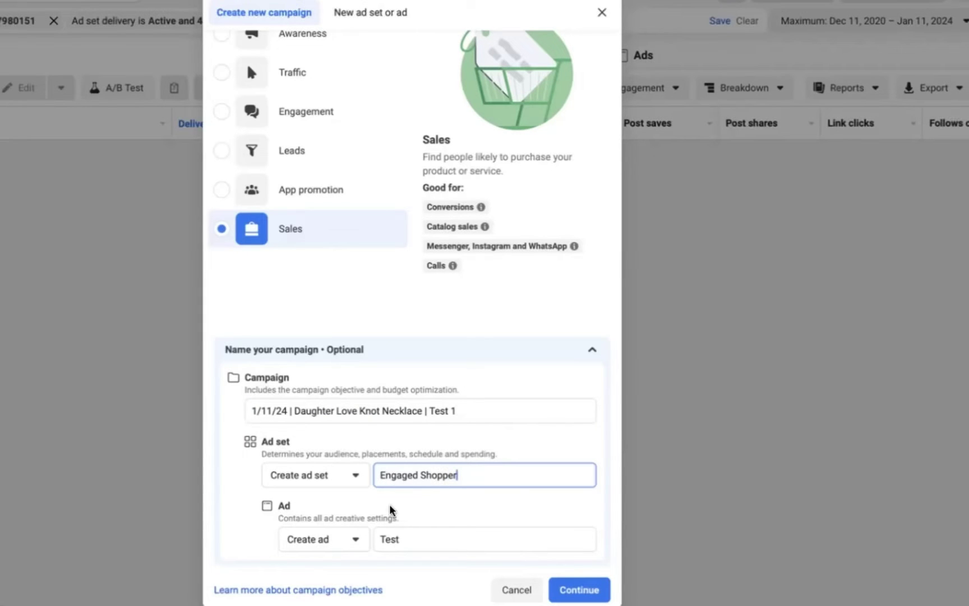
double_click(397, 537)
key("BackSpace")
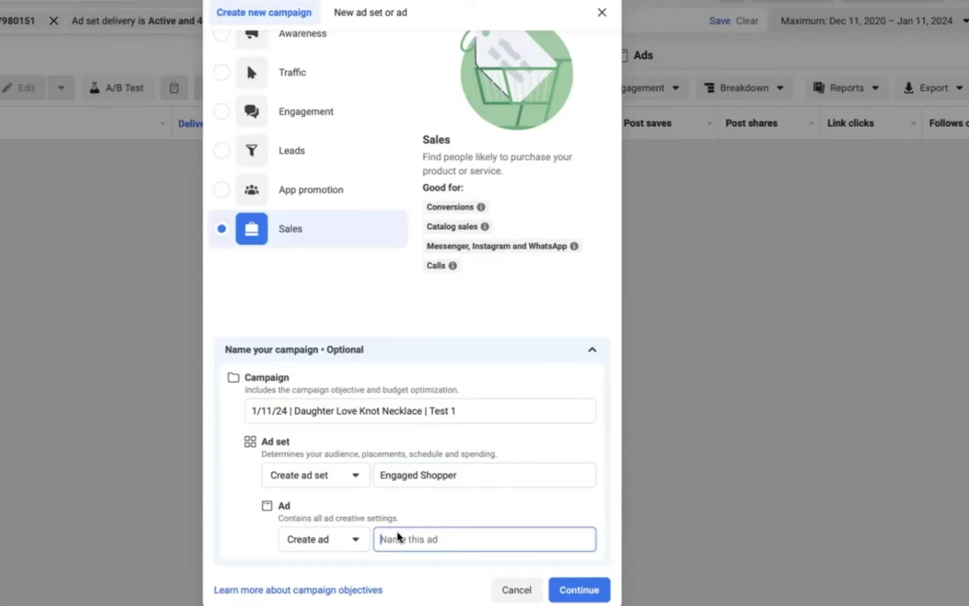
Step: Name the ad Image 1, apply the $5.00 daily budget, and review the Conversion section
type("Image 1")
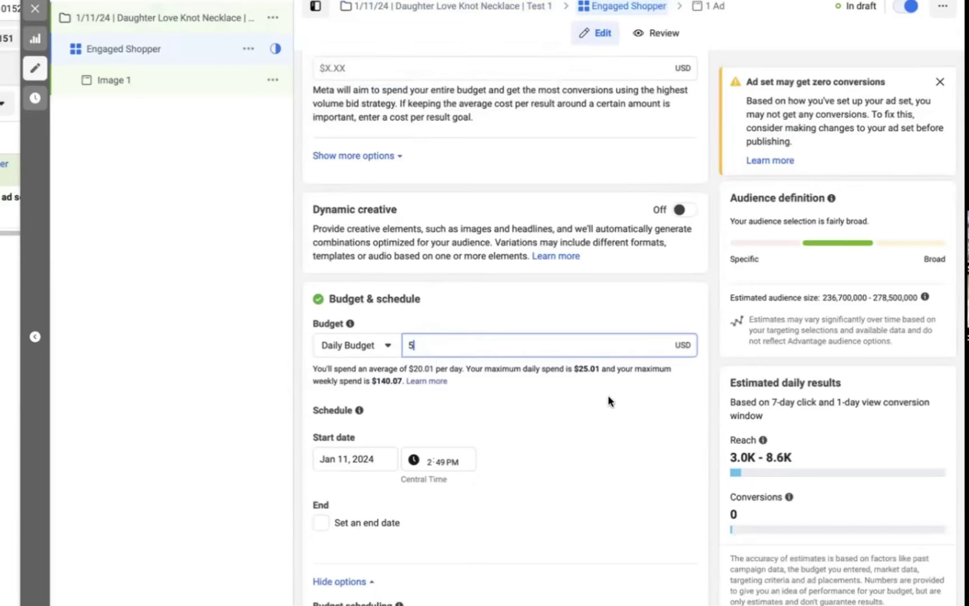
left_click(709, 351)
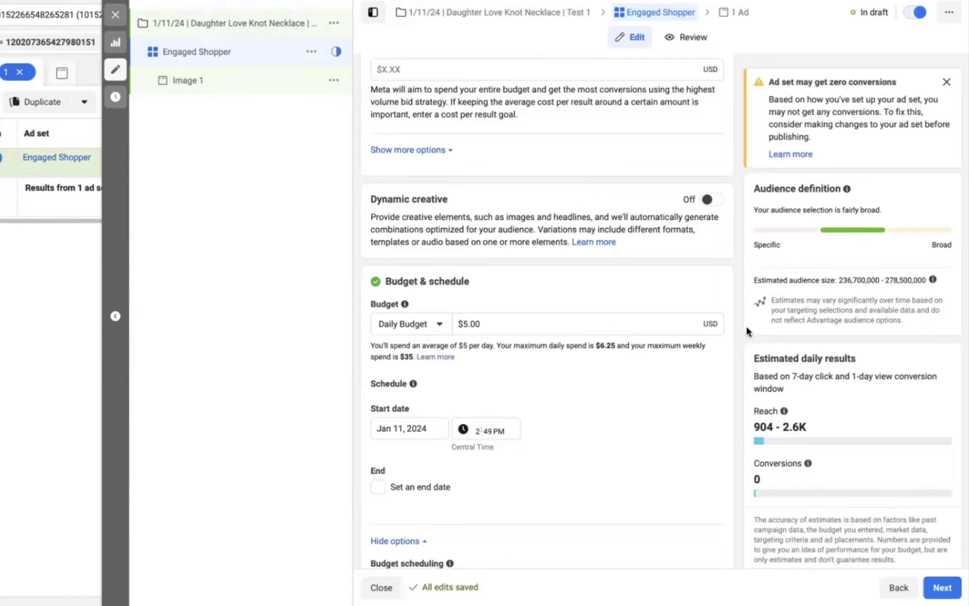
scroll(738, 340, "down", 10)
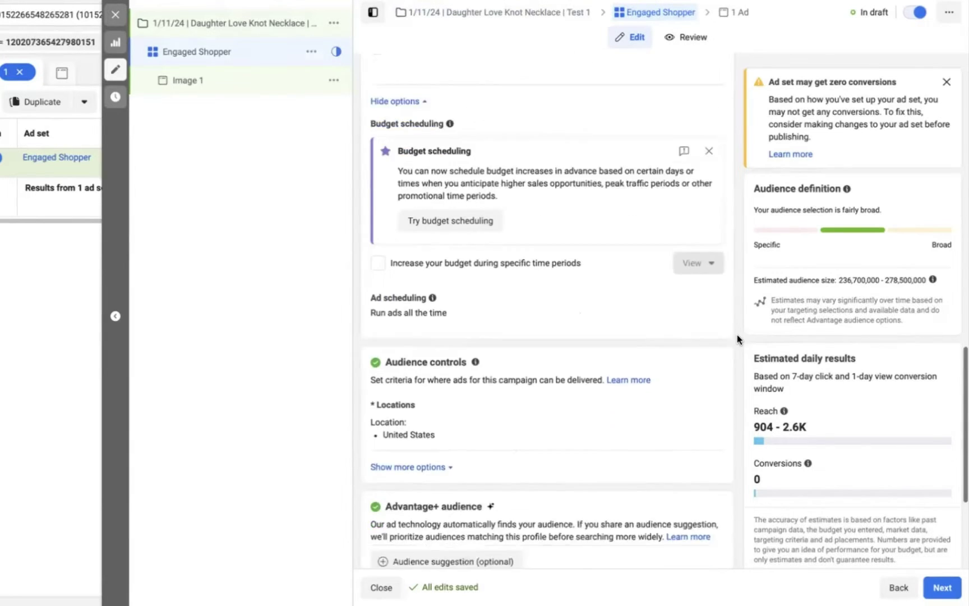
scroll(552, 352, "up", 5)
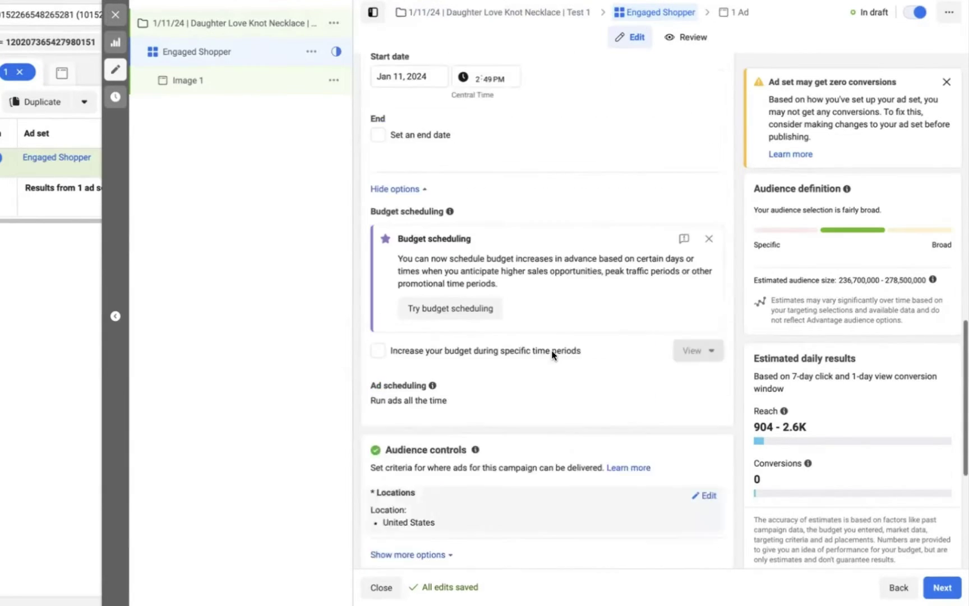
scroll(552, 355, "up", 3)
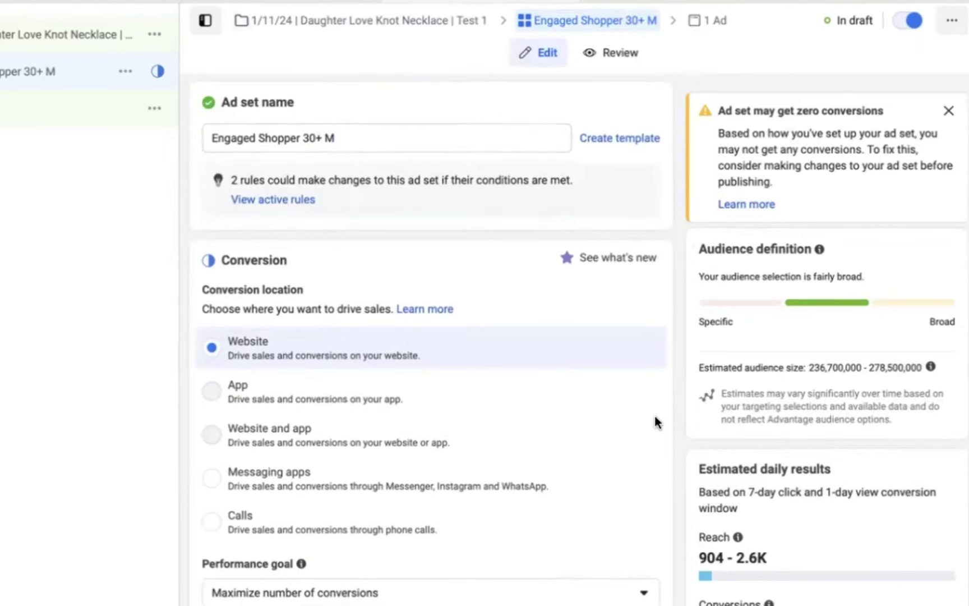
scroll(656, 422, "down", 3)
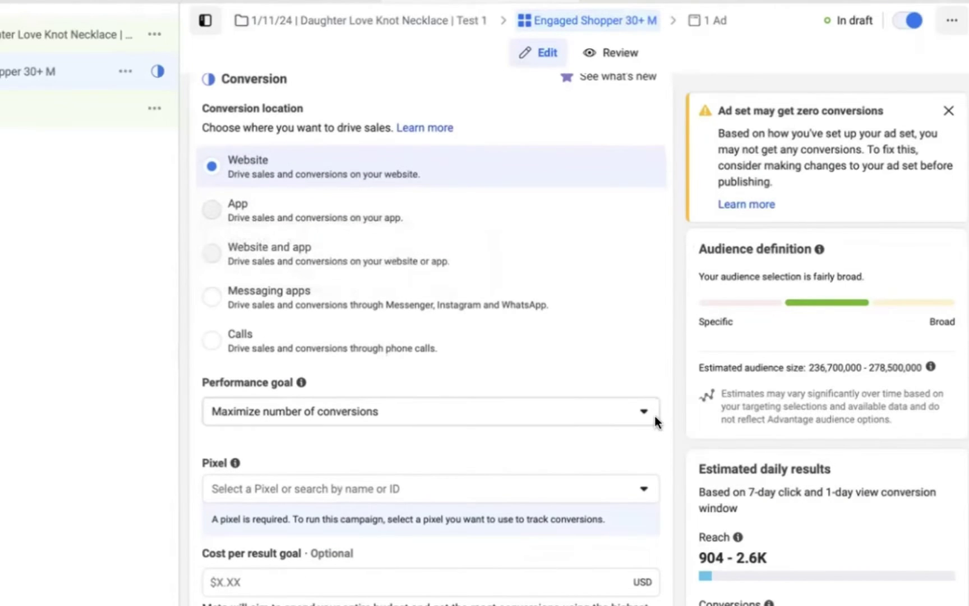
Step: Select the tracking pixel and set the ad set's conversion event to Purchase
scroll(654, 416, "down", 7)
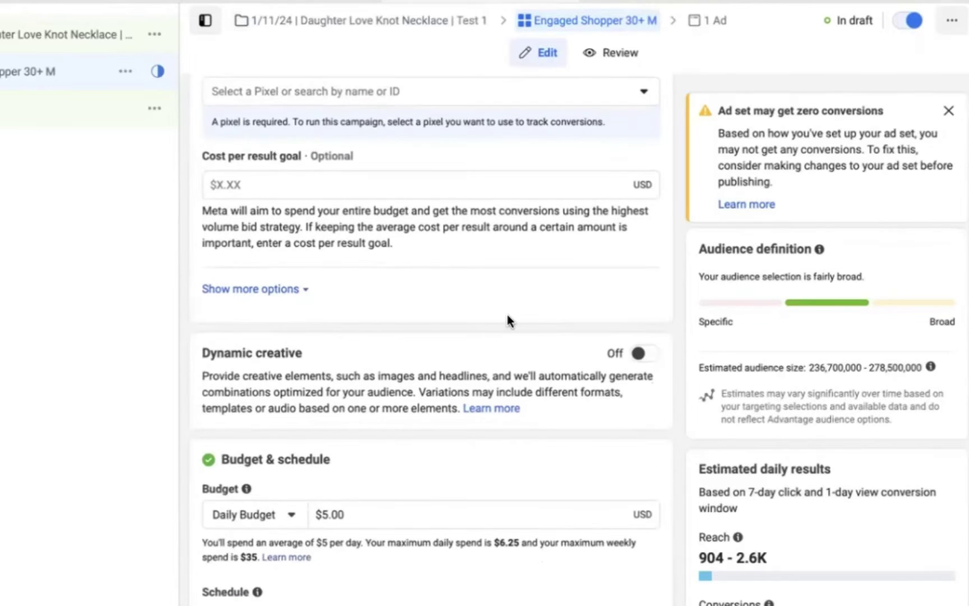
scroll(507, 321, "up", 2)
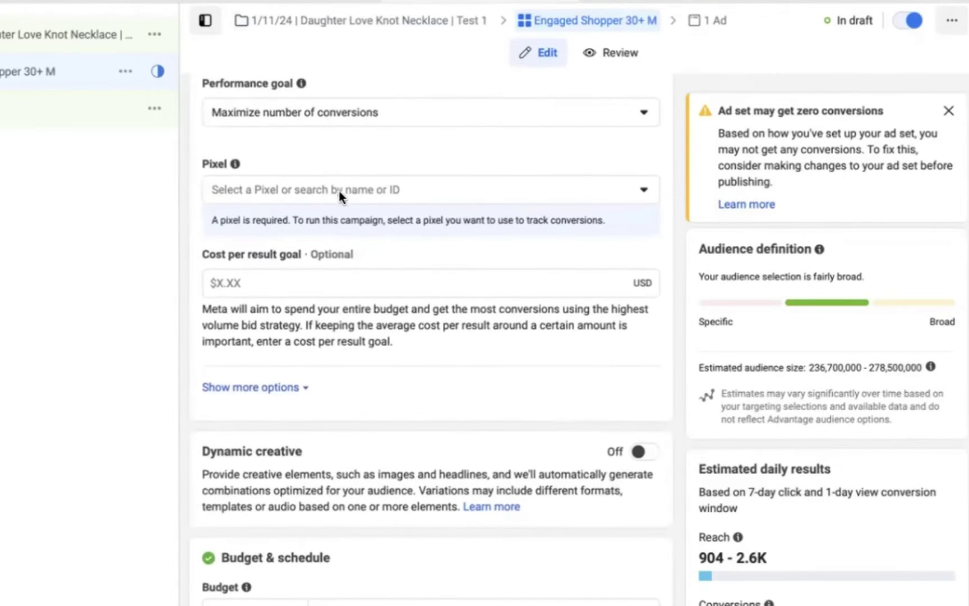
left_click(339, 192)
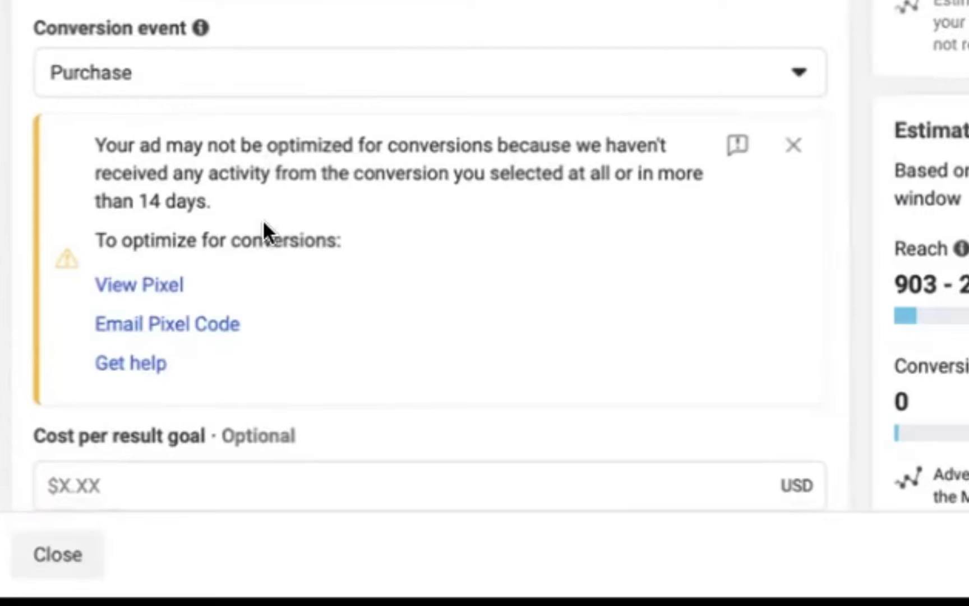
scroll(257, 89, "down", 5)
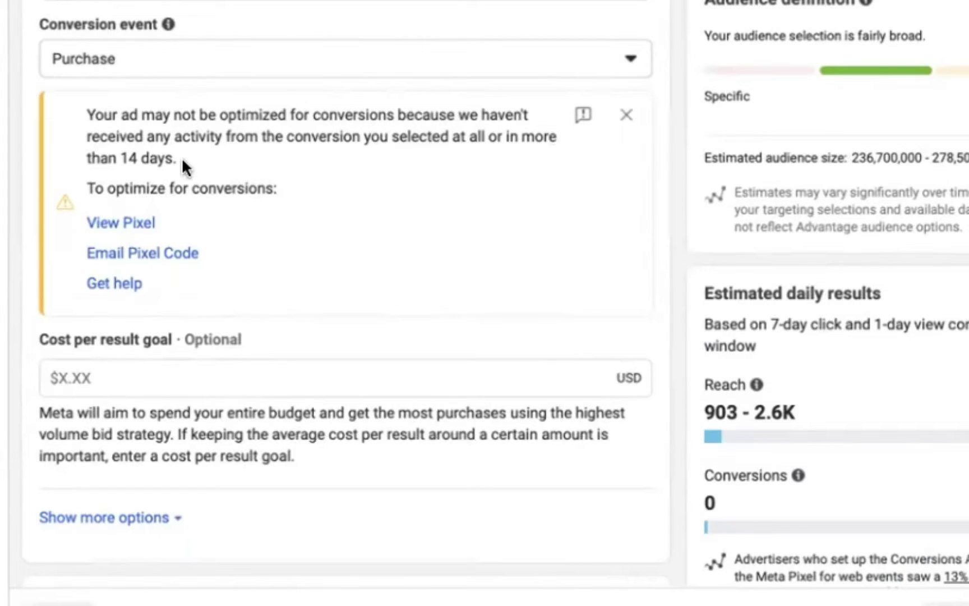
scroll(251, 209, "down", 5)
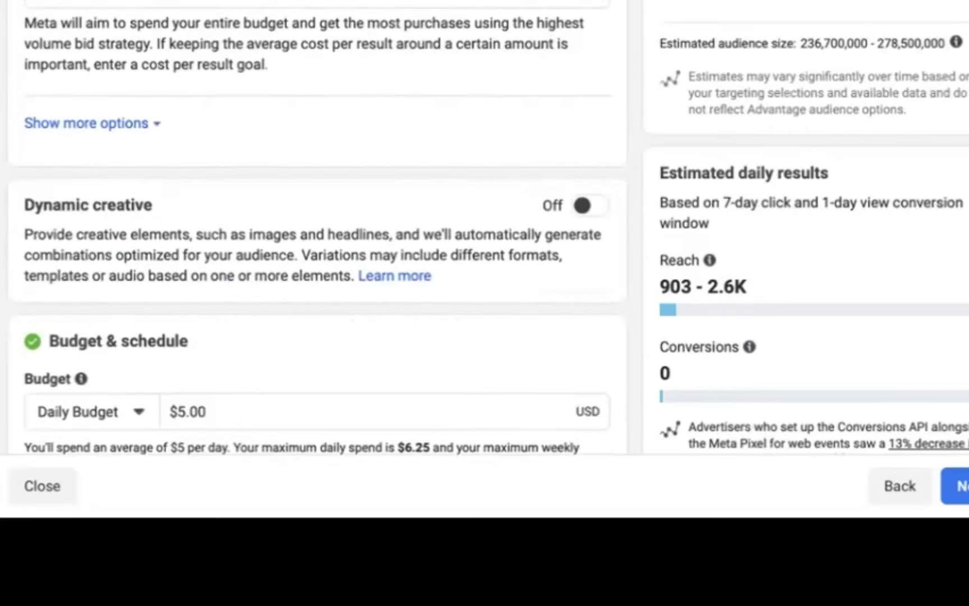
scroll(168, 130, "up", 6)
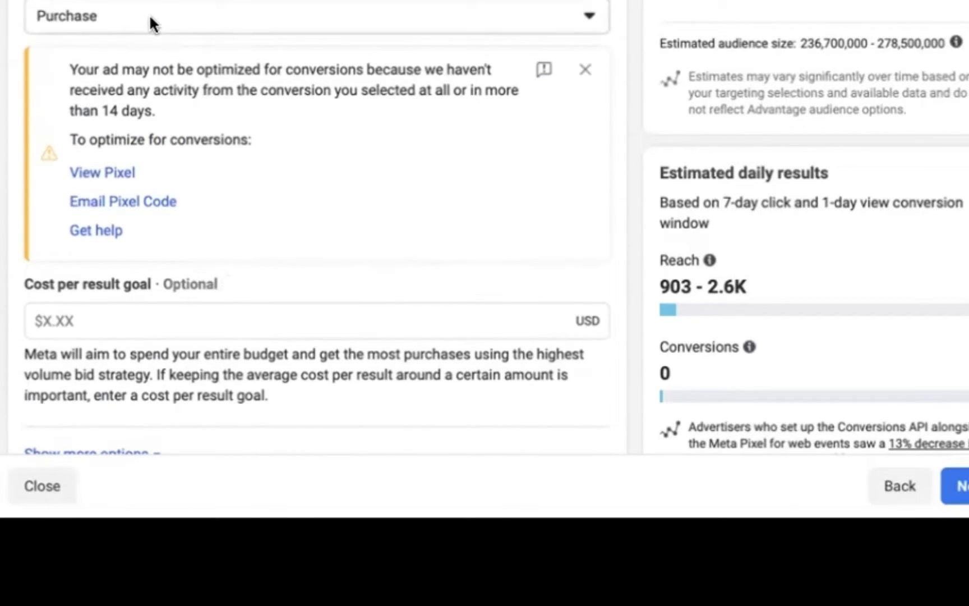
left_click(151, 17)
scroll(221, 336, "down", 3)
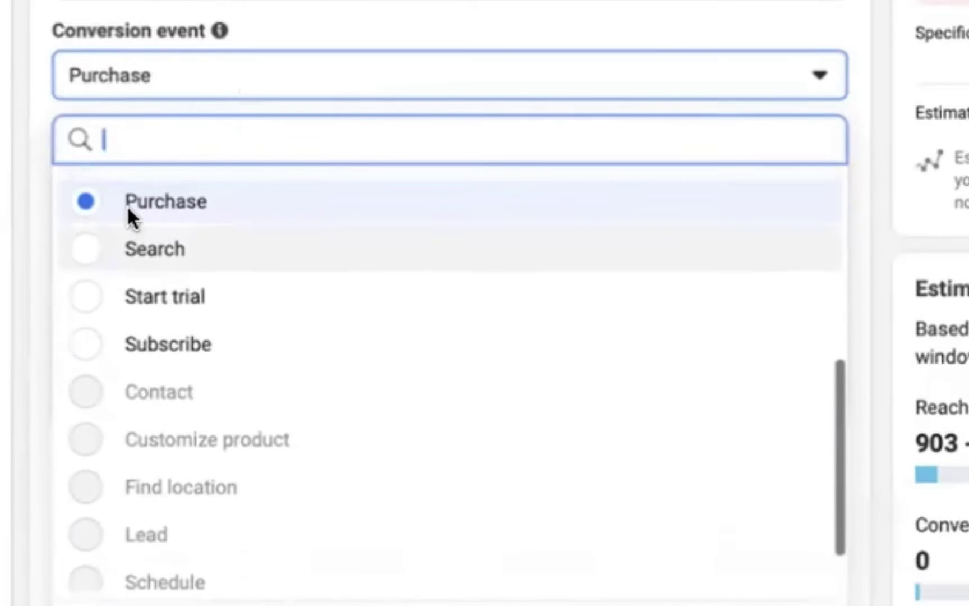
scroll(118, 219, "up", 1)
left_click(92, 229)
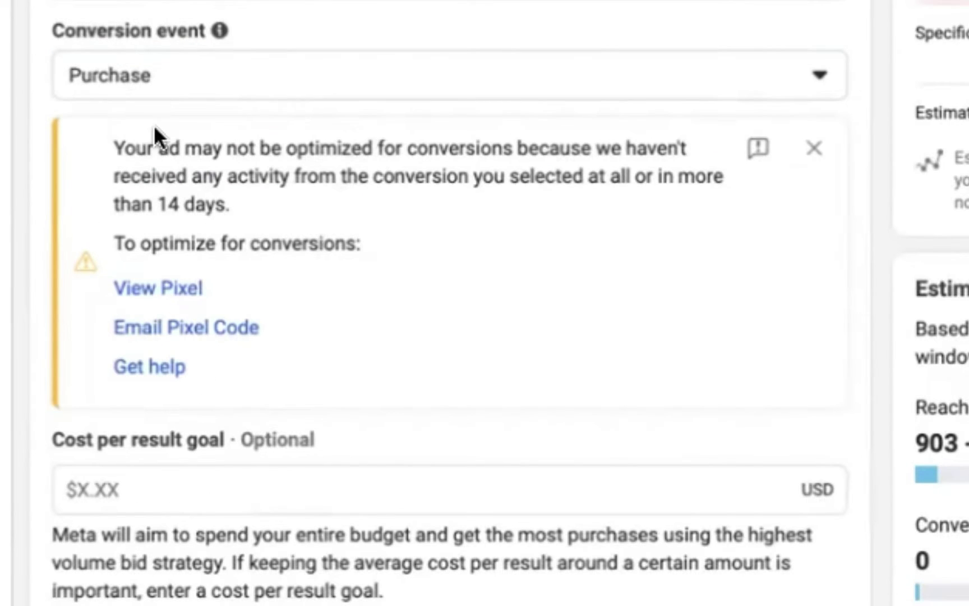
scroll(258, 193, "down", 10)
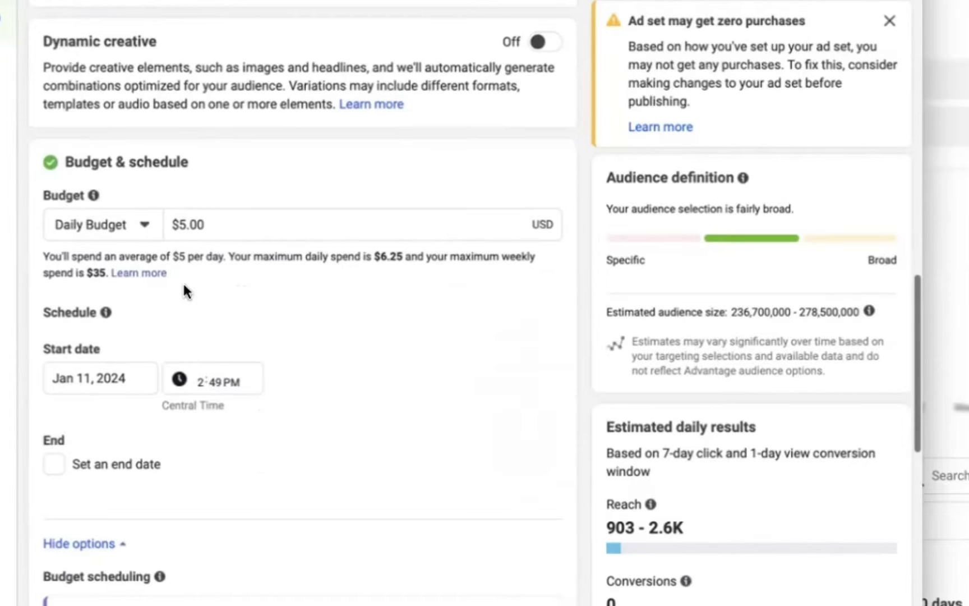
scroll(182, 281, "down", 3)
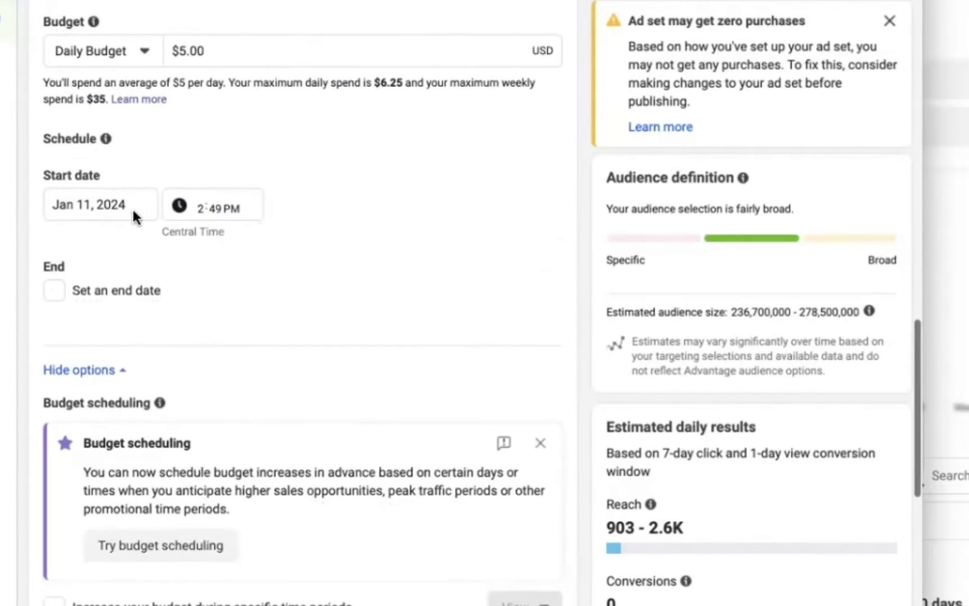
Step: Schedule the ad set to start January 12, 2024 at 12:00 AM
left_click(104, 205)
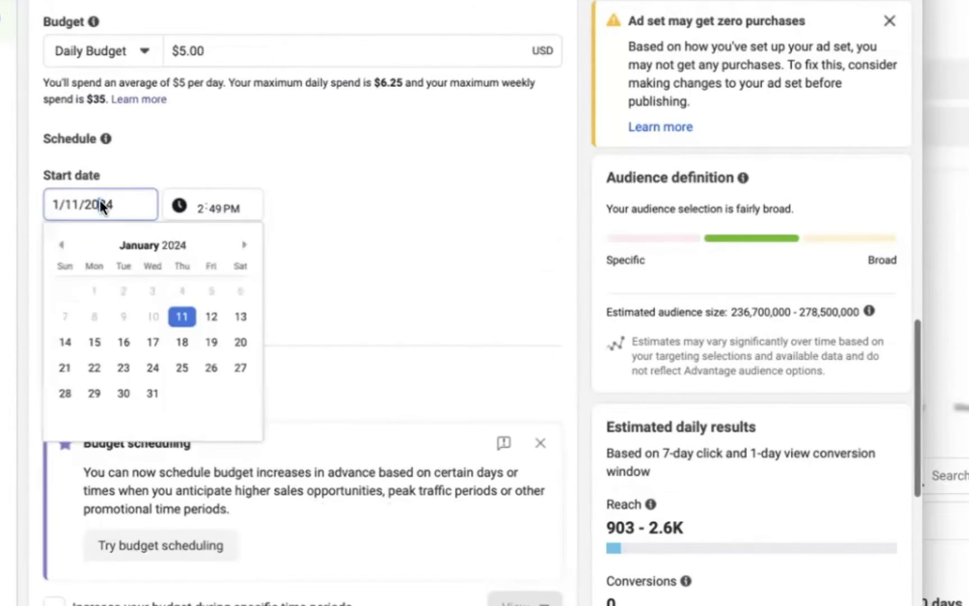
left_click(212, 315)
left_click(191, 207)
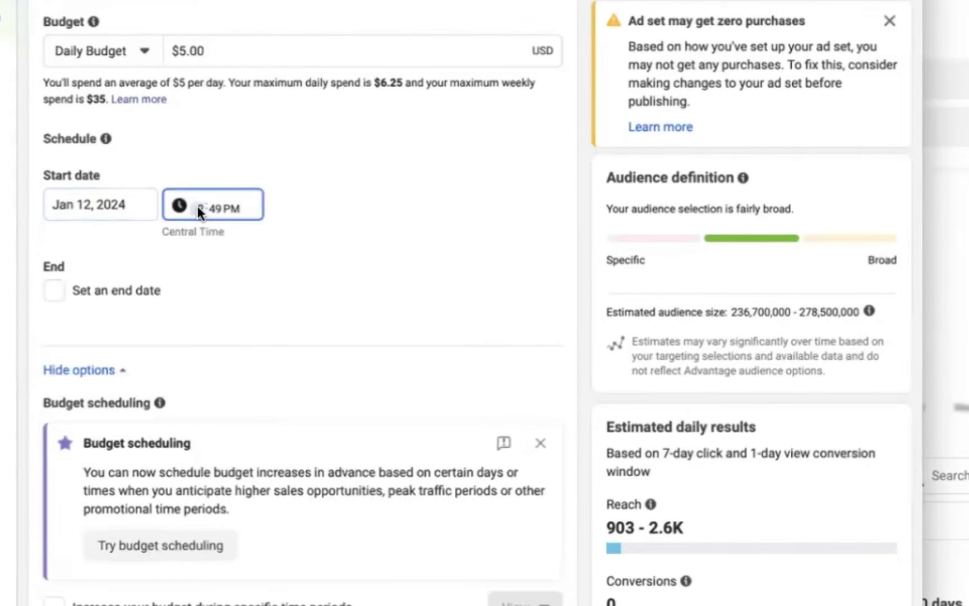
type("1200")
type("a")
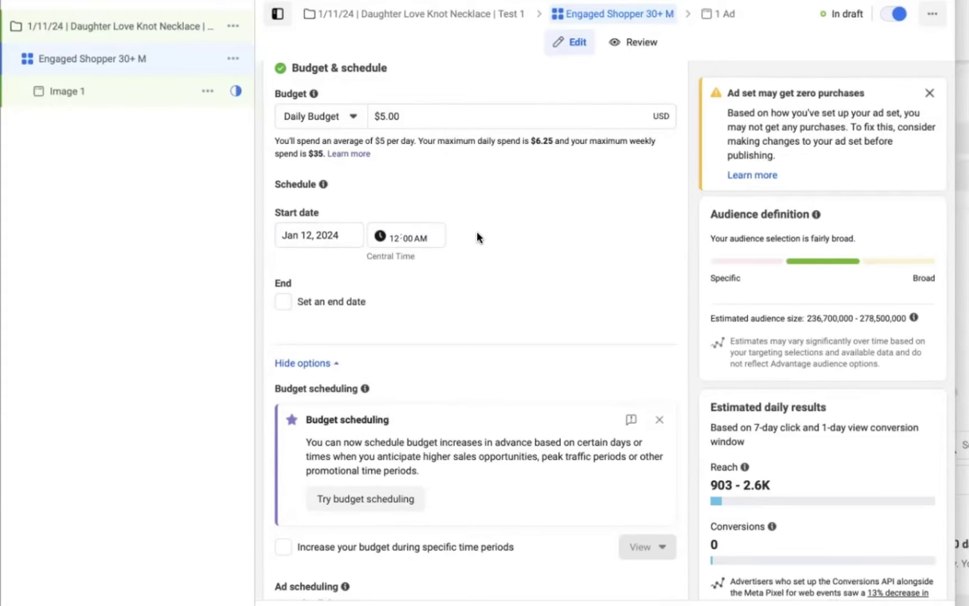
scroll(477, 231, "down", 3)
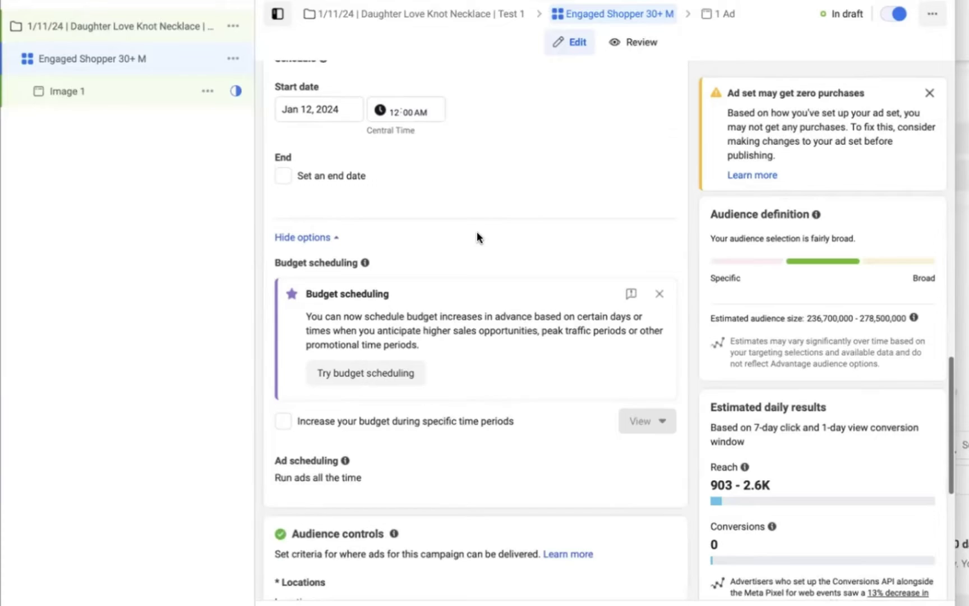
scroll(477, 231, "up", 1)
scroll(476, 231, "down", 3)
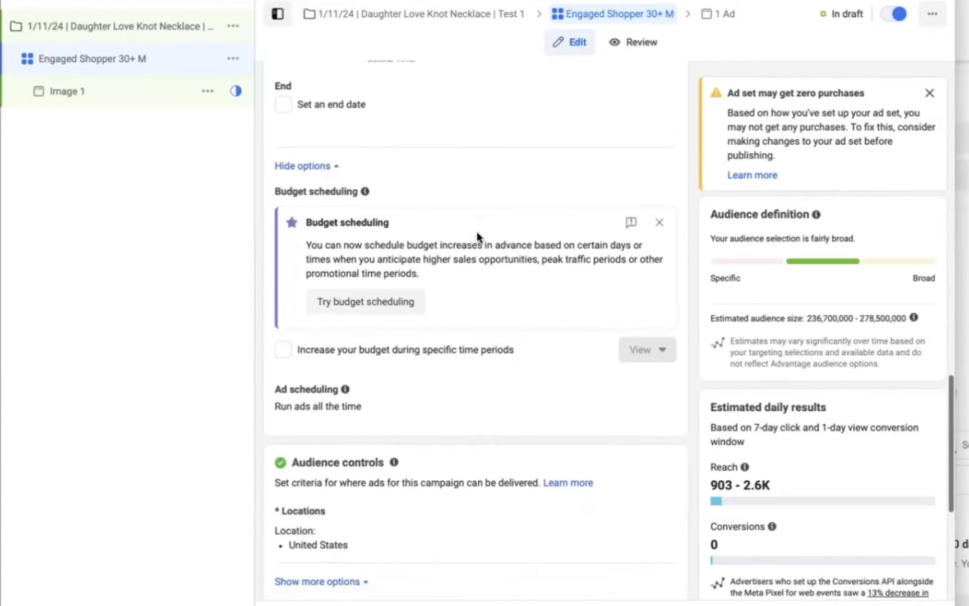
scroll(477, 231, "down", 3)
scroll(477, 231, "down", 3)
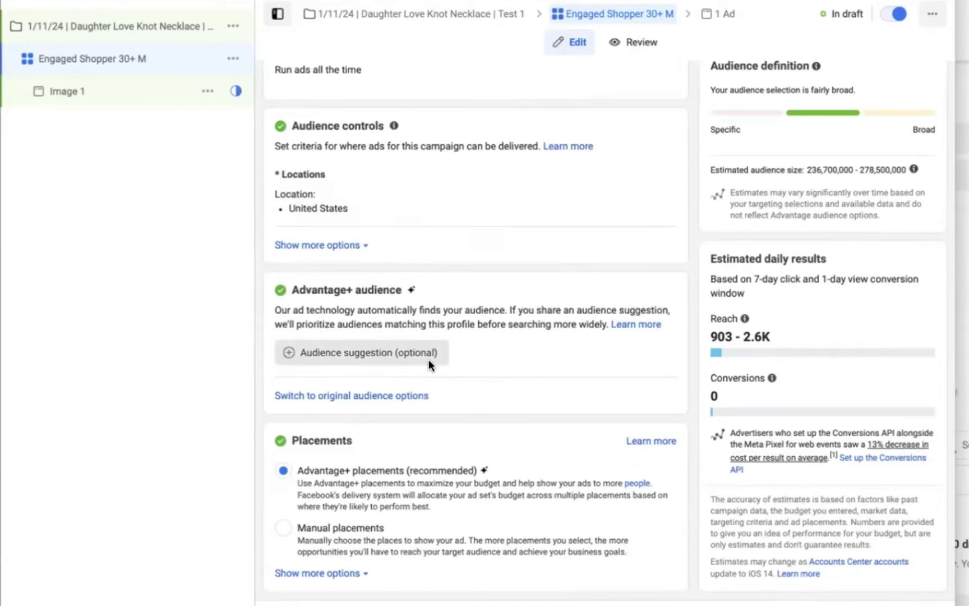
Step: Switch to original audience options and target men only, aged 30 to 65+
left_click(360, 395)
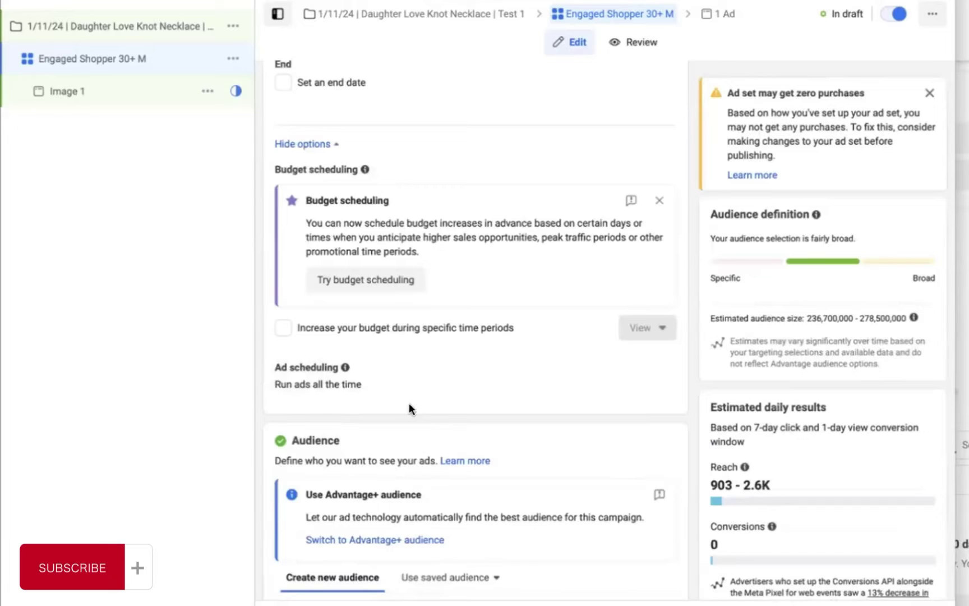
scroll(409, 403, "down", 1)
scroll(409, 403, "down", 9)
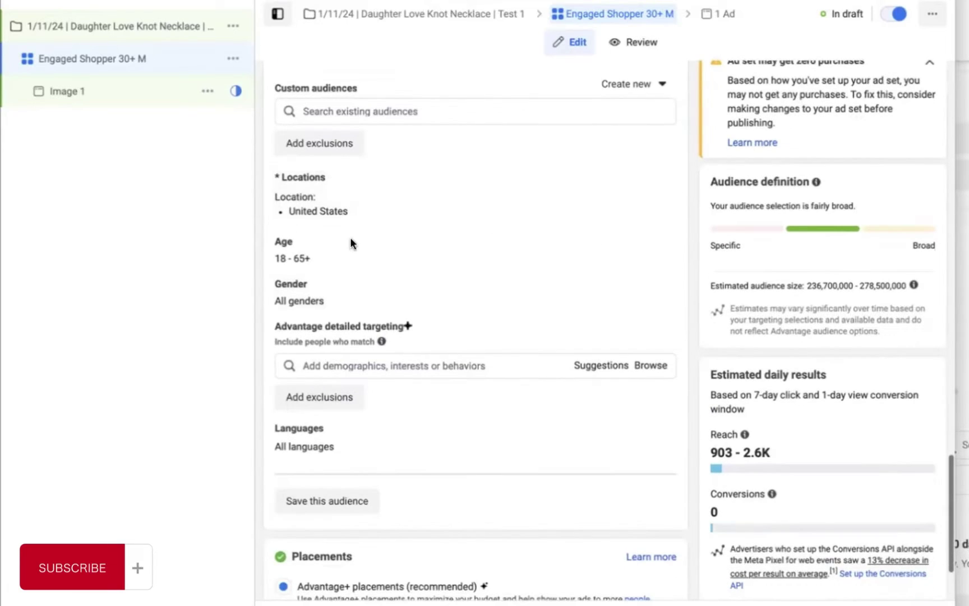
left_click(656, 242)
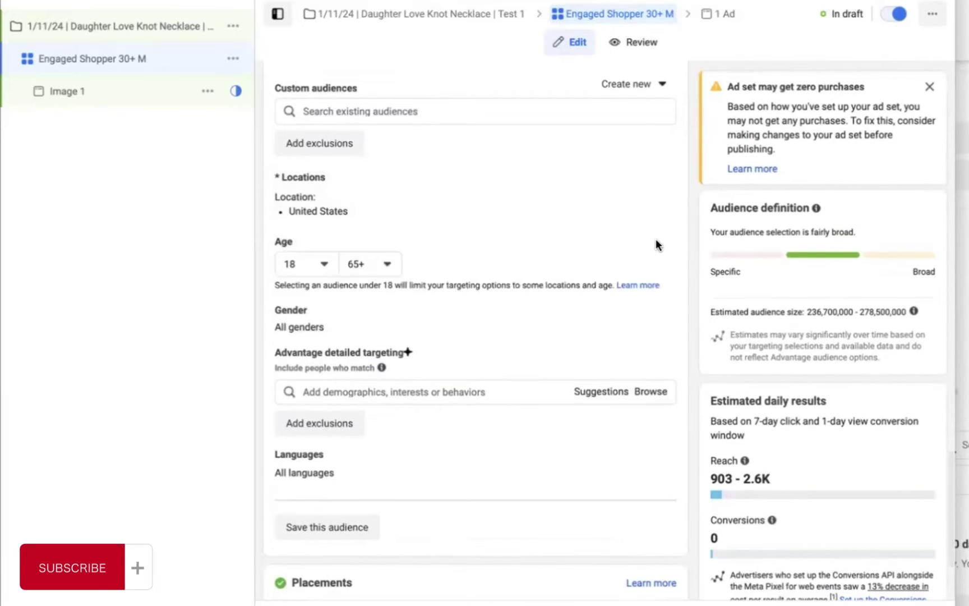
left_click(322, 264)
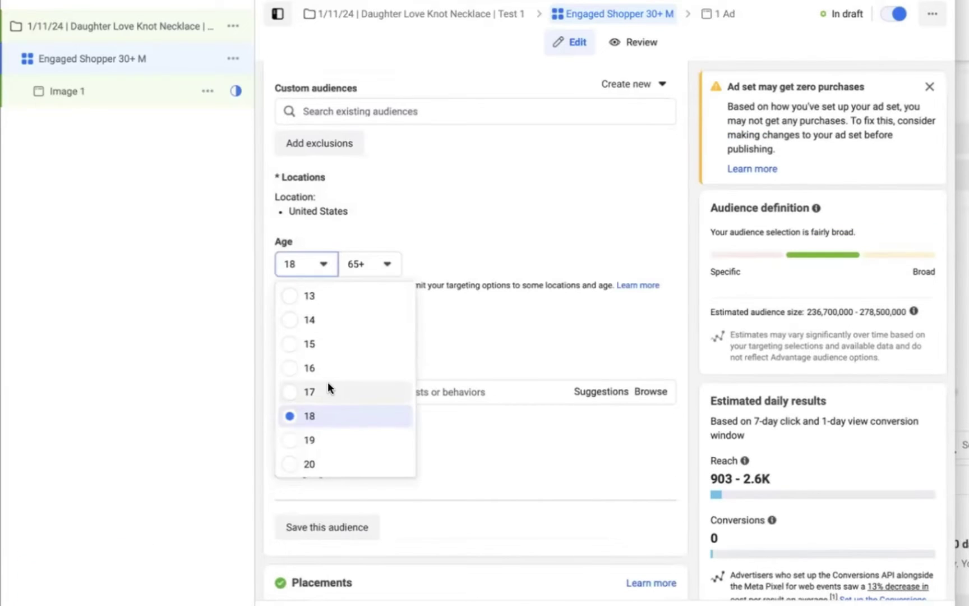
scroll(328, 381, "down", 10)
scroll(327, 405, "up", 4)
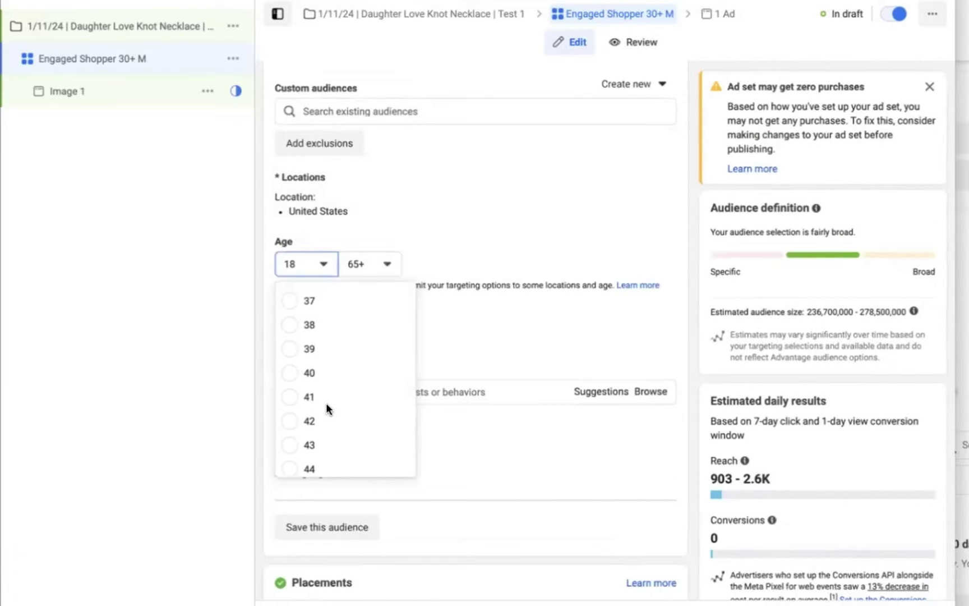
left_click(289, 305)
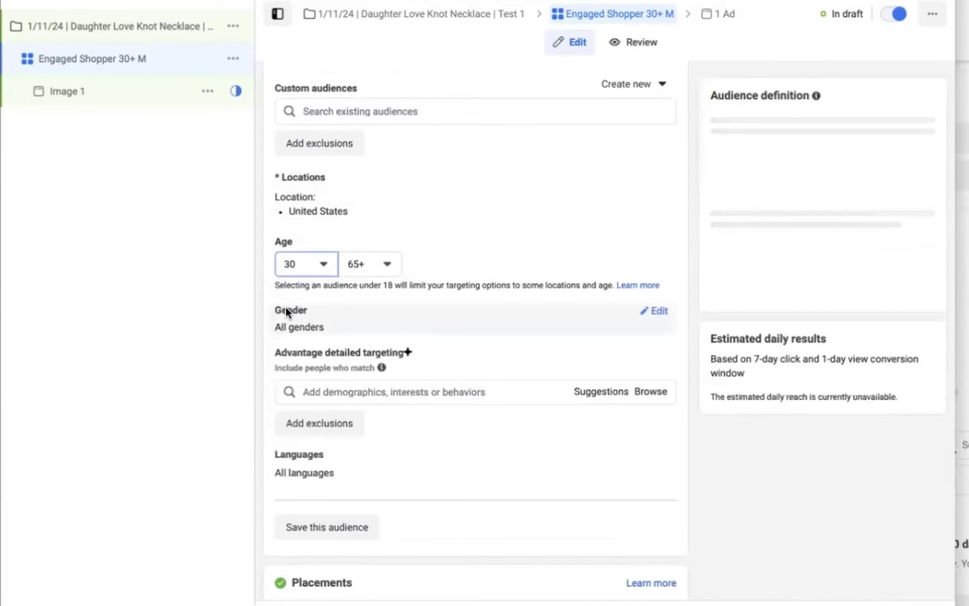
left_click(656, 311)
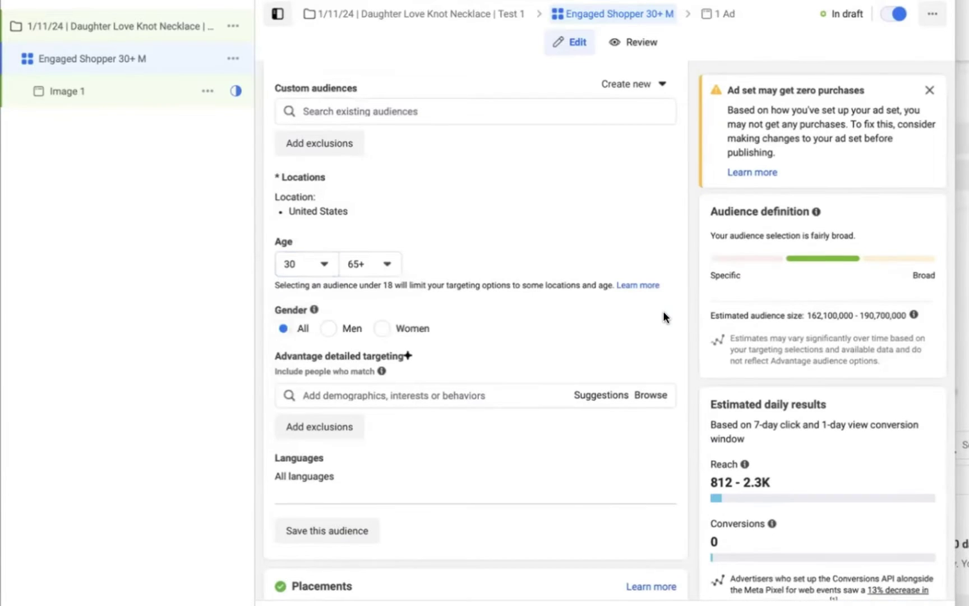
left_click(324, 329)
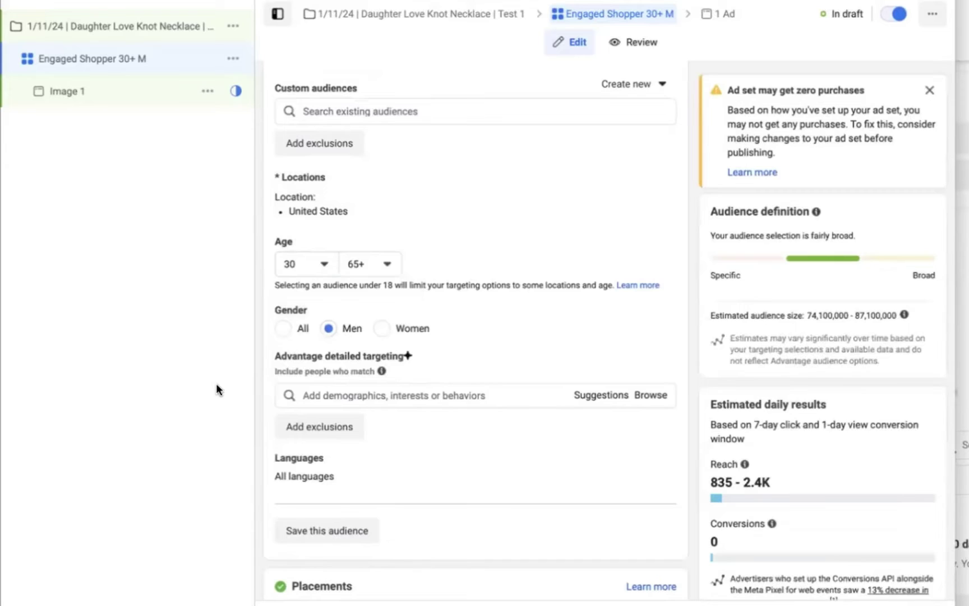
Step: Add the Engaged Shoppers purchase behavior to detailed targeting
left_click(339, 393)
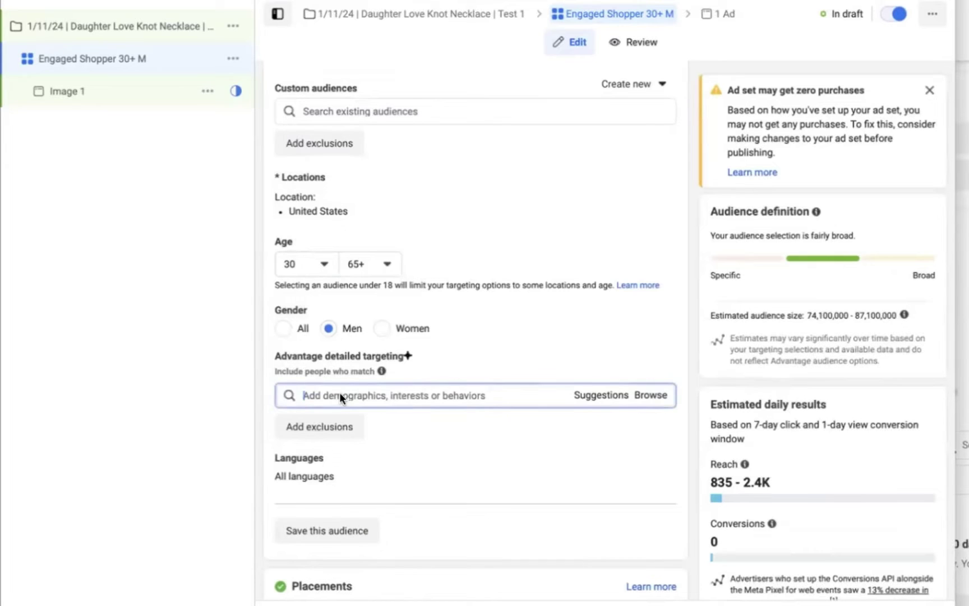
type("ENGAGED SHOPPER")
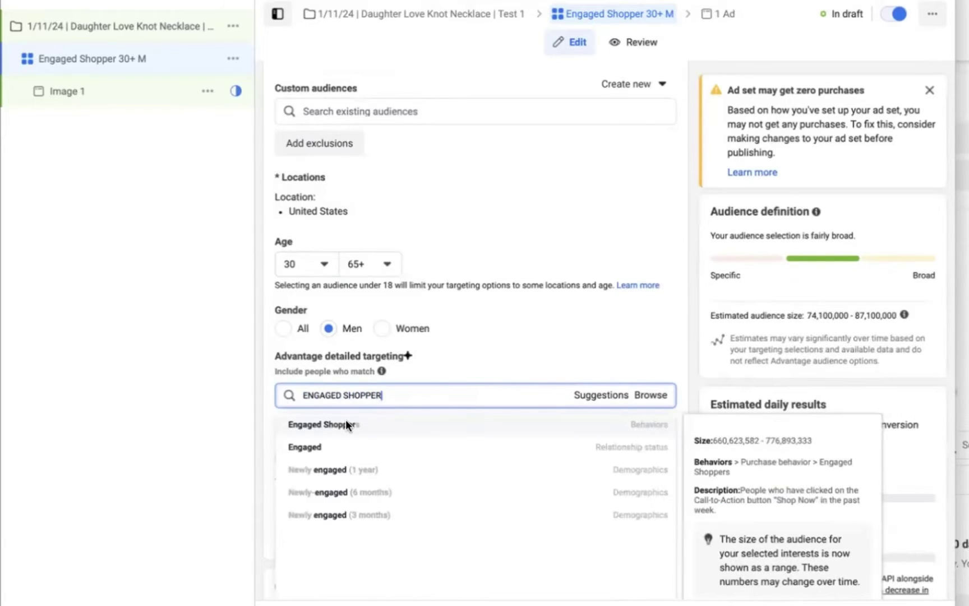
left_click(345, 424)
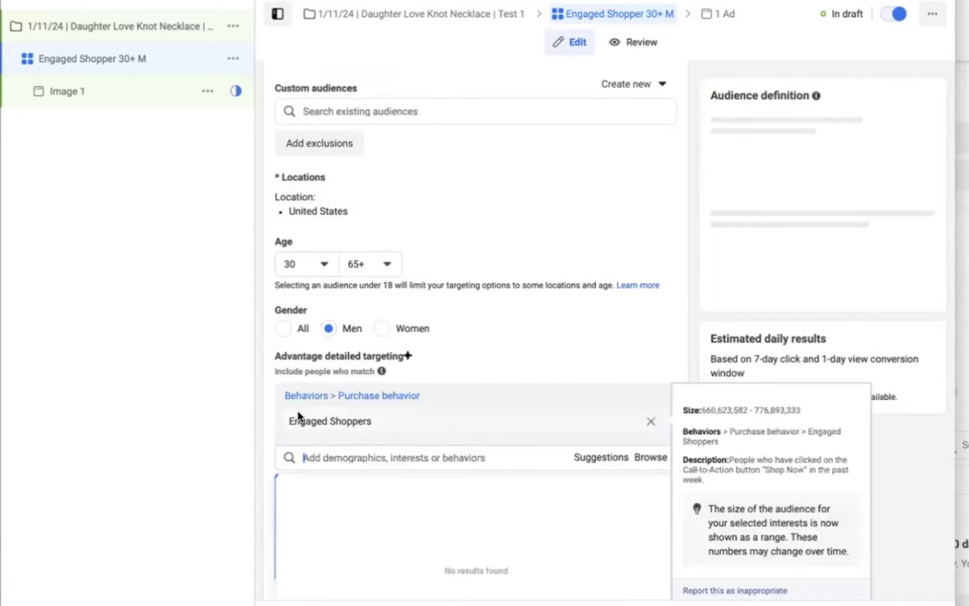
scroll(266, 434, "down", 3)
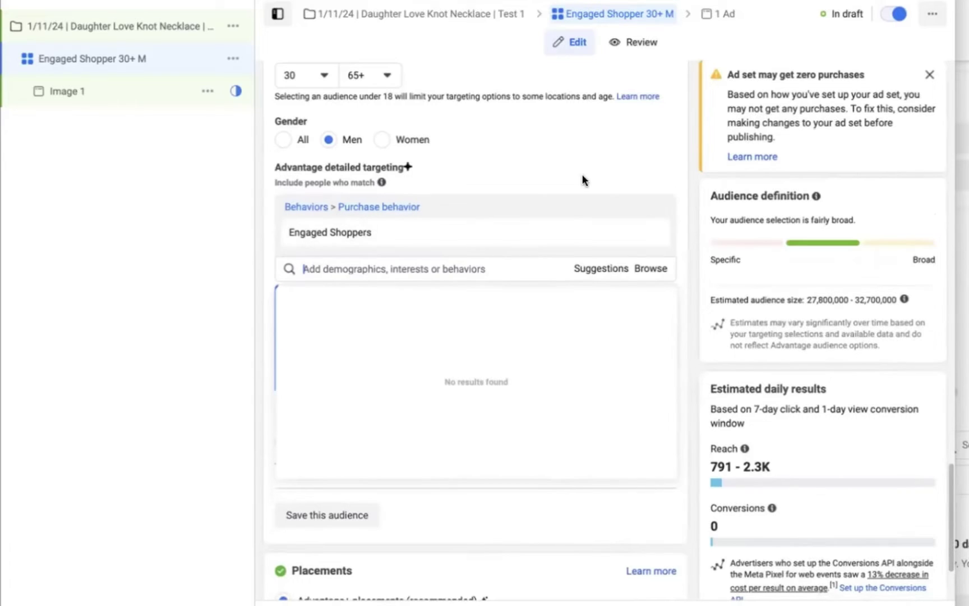
scroll(582, 180, "down", 2)
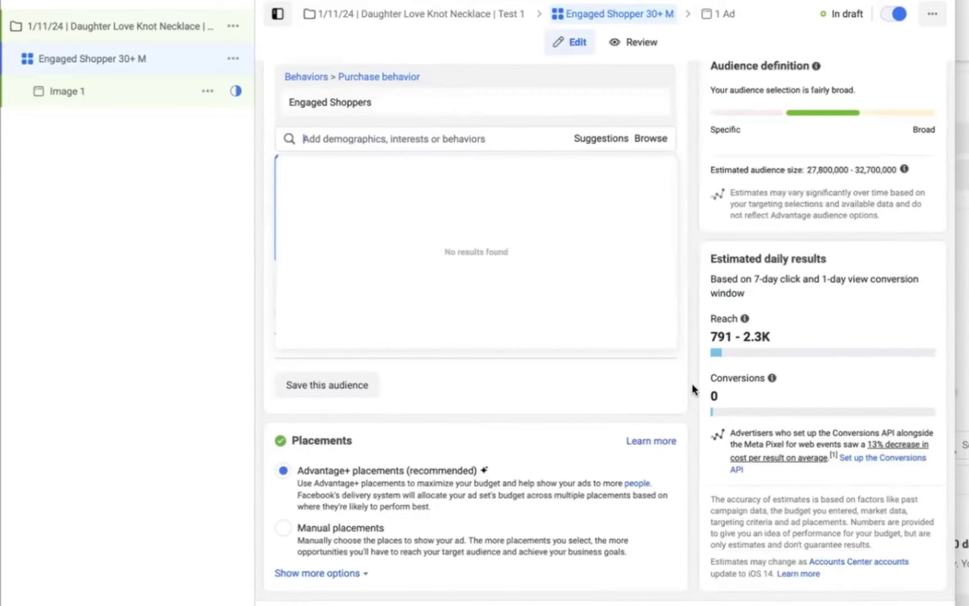
left_click(694, 389)
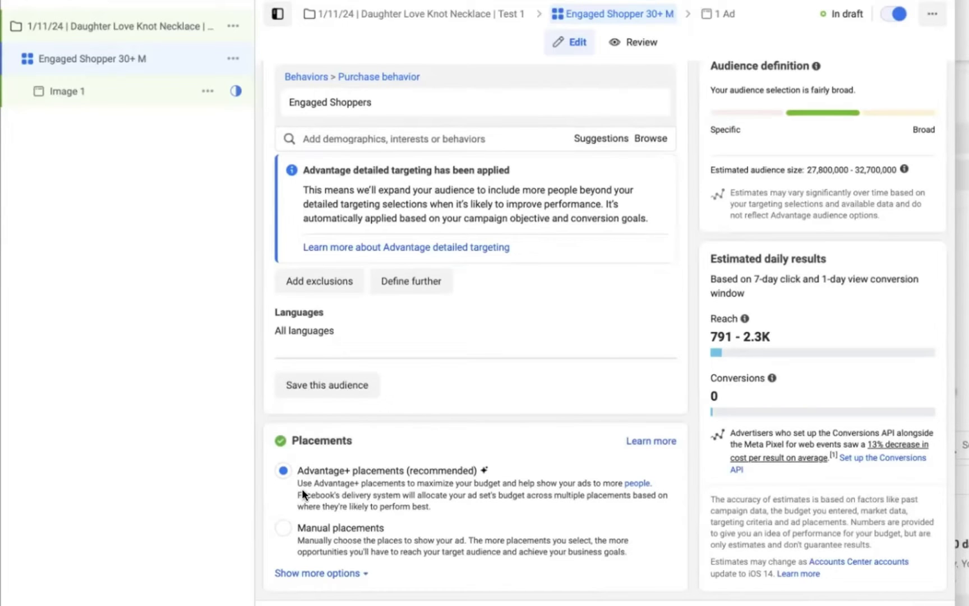
Step: Use manual placements, drop Audience Network and Messenger, and keep only Facebook Feed and Instagram feed among feeds
left_click(284, 527)
scroll(398, 503, "down", 5)
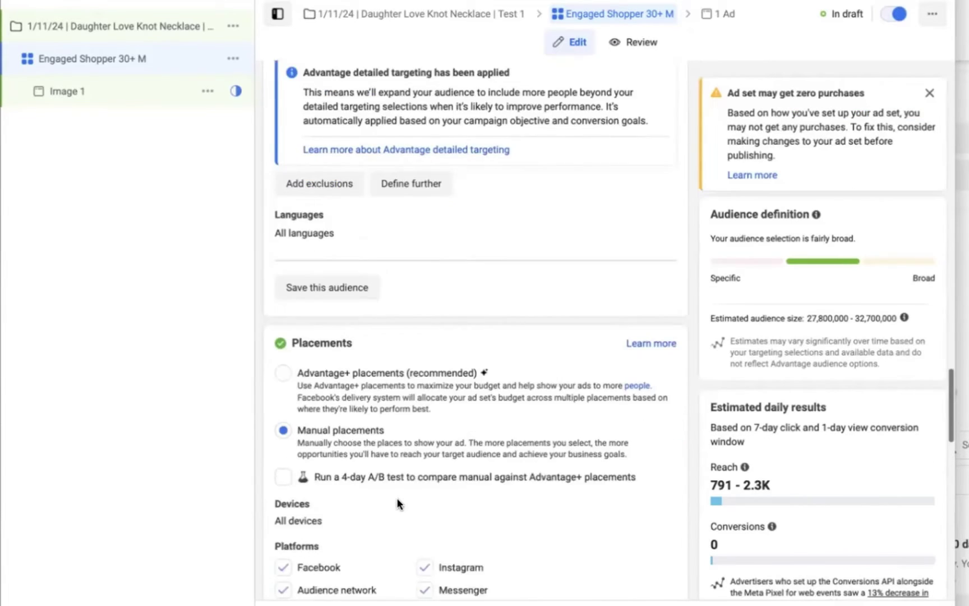
scroll(398, 503, "down", 3)
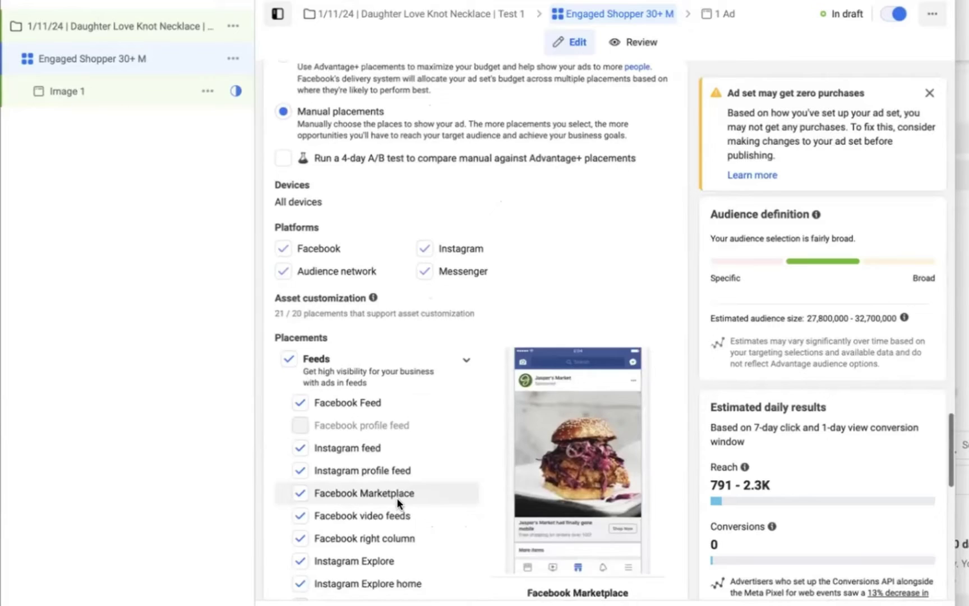
scroll(398, 498, "down", 2)
left_click(283, 214)
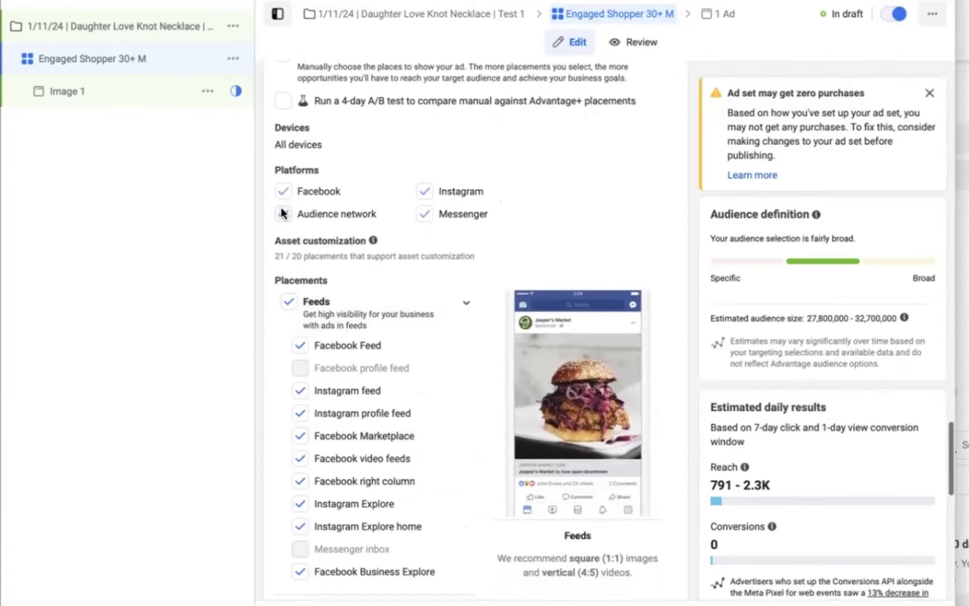
left_click(429, 214)
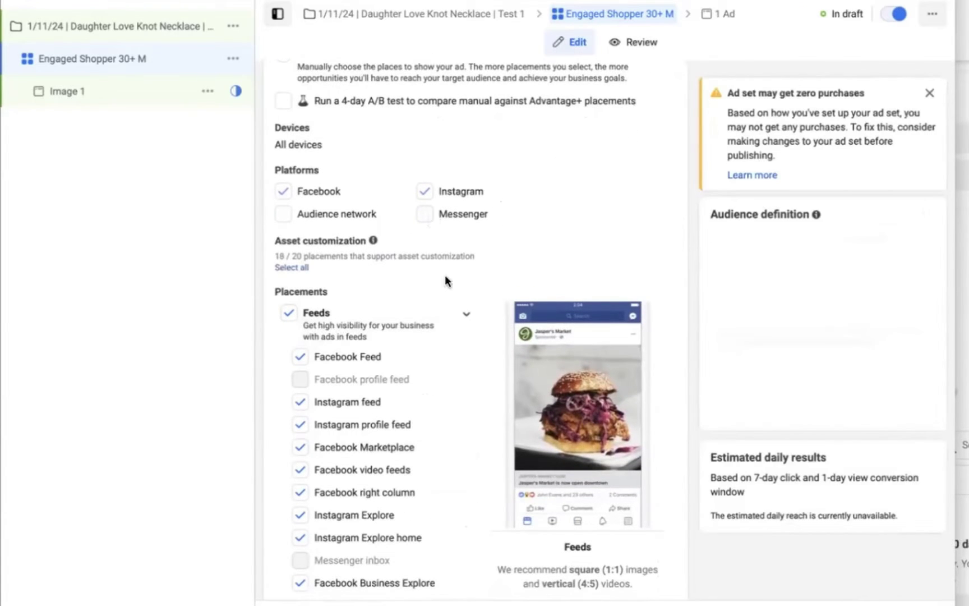
scroll(447, 335, "down", 3)
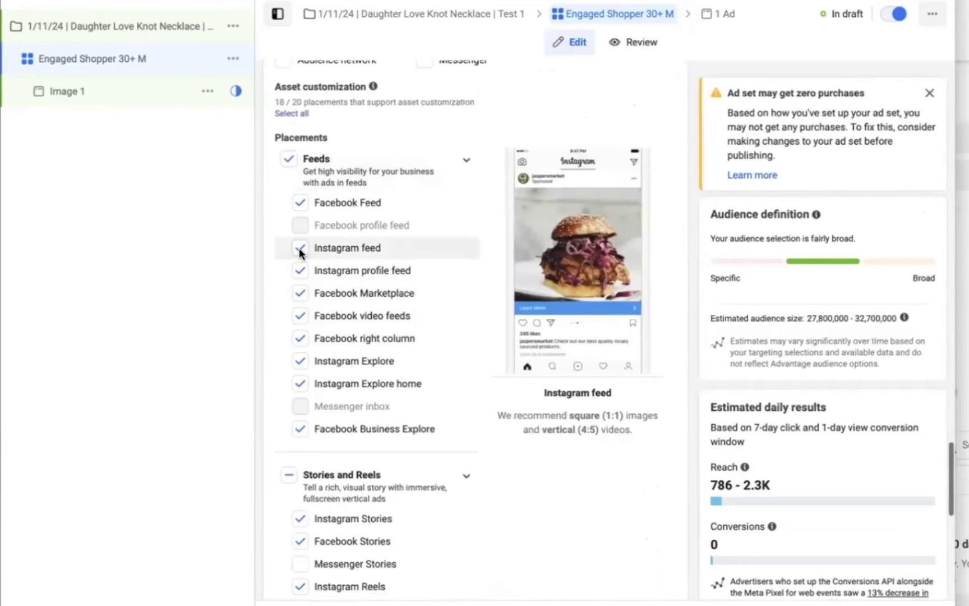
left_click(300, 251)
left_click(300, 251)
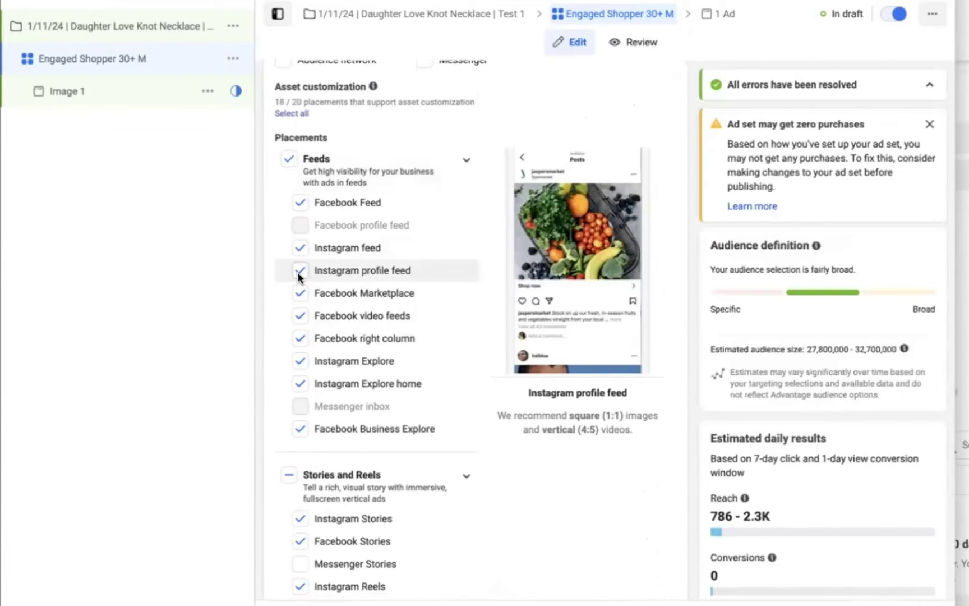
left_click(299, 271)
left_click(299, 293)
left_click(299, 316)
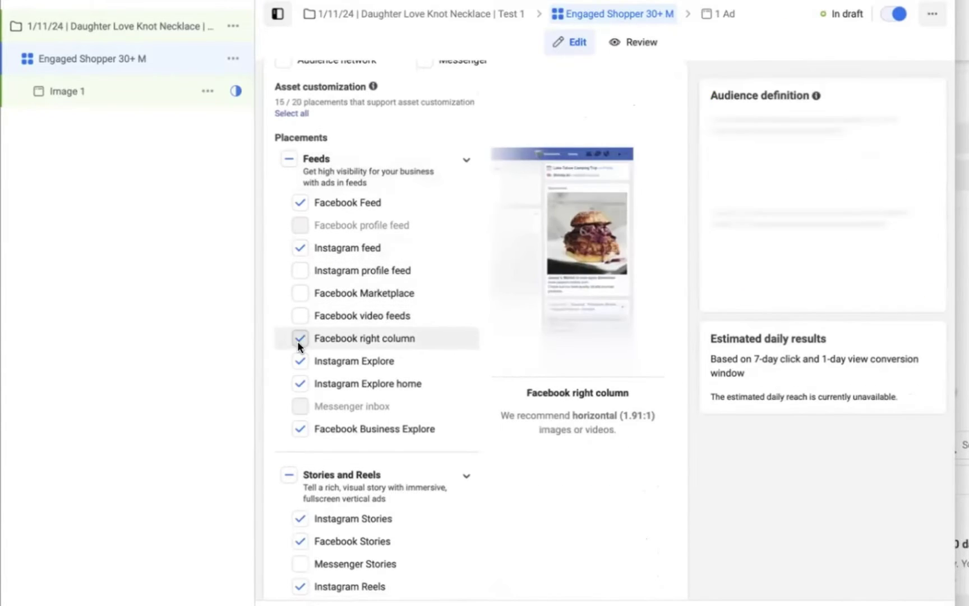
left_click(300, 338)
left_click(300, 361)
left_click(300, 384)
left_click(300, 428)
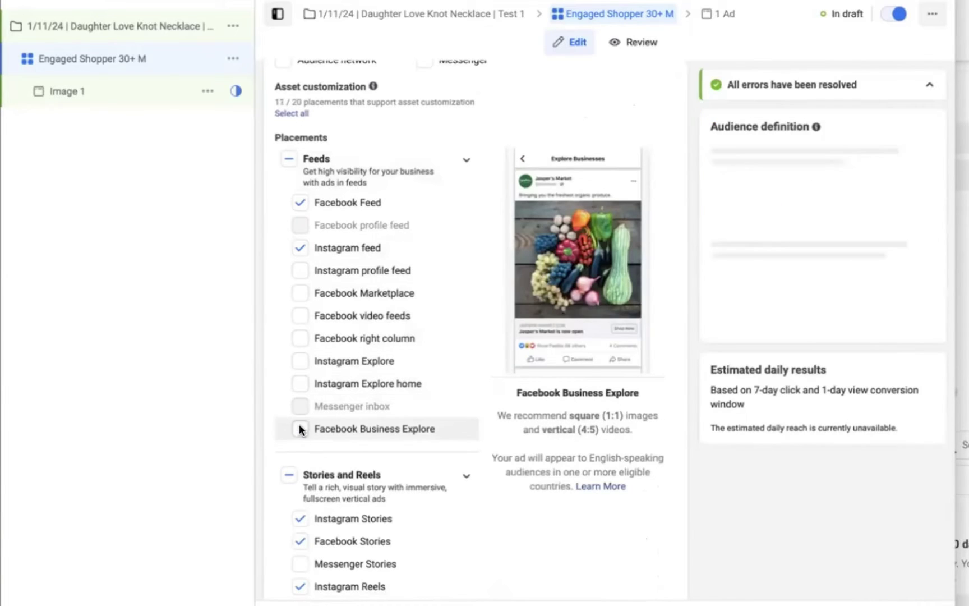
Step: Exclude all Stories and Reels, in-stream video and Search results placements
scroll(358, 435, "down", 3)
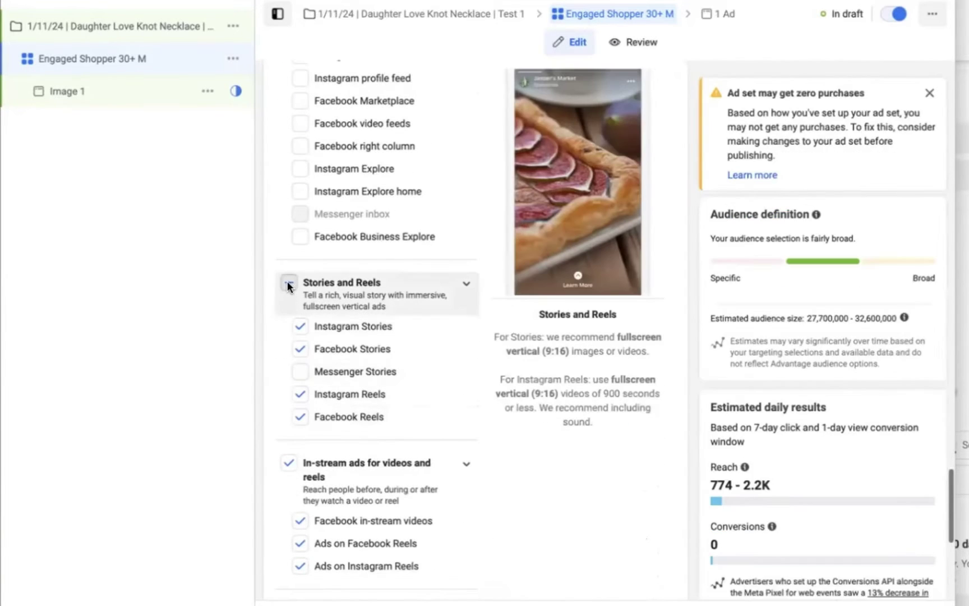
left_click(288, 284)
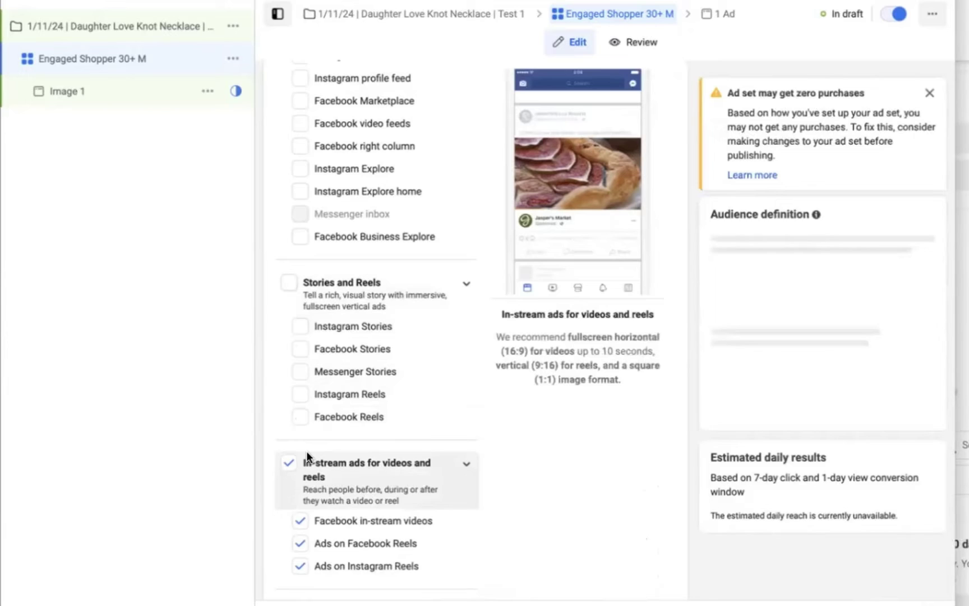
left_click(288, 464)
scroll(324, 406, "down", 4)
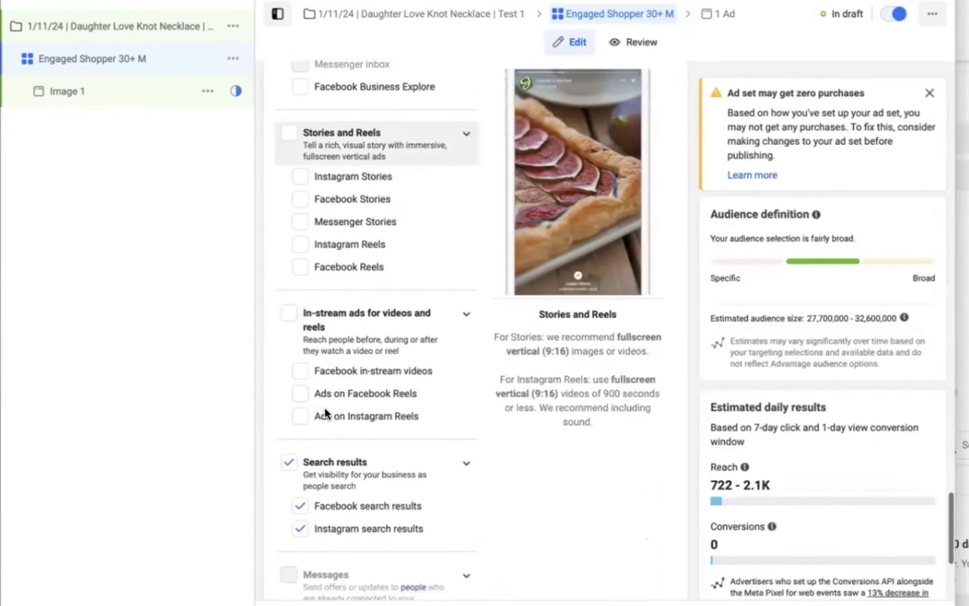
scroll(324, 407, "down", 1)
left_click(290, 418)
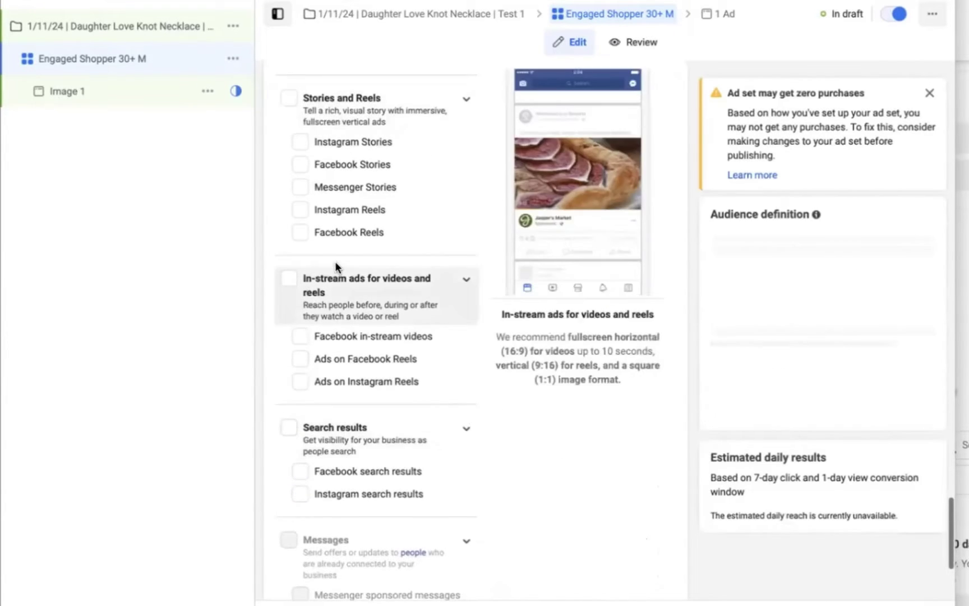
scroll(336, 267, "down", 3)
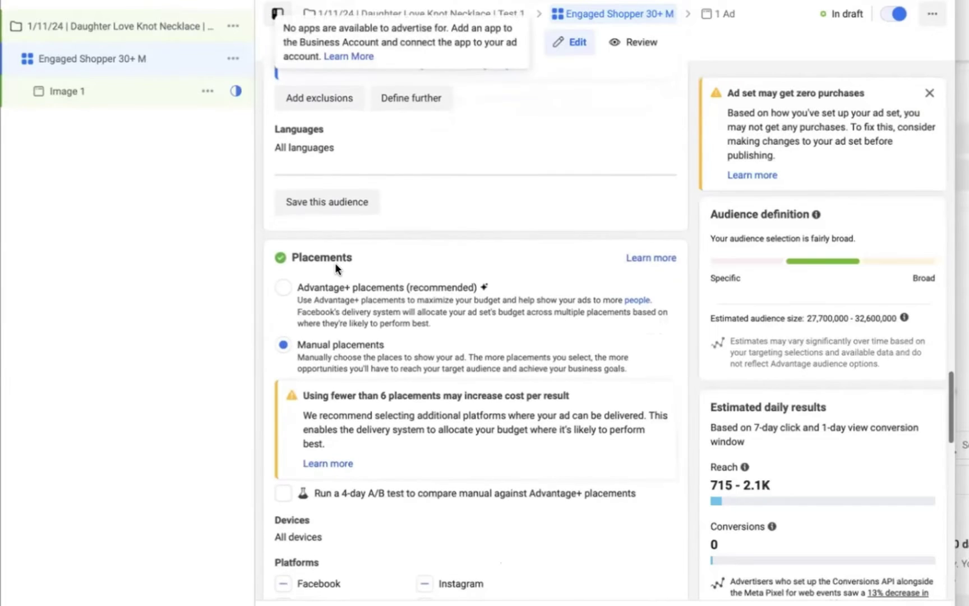
scroll(335, 262, "down", 8)
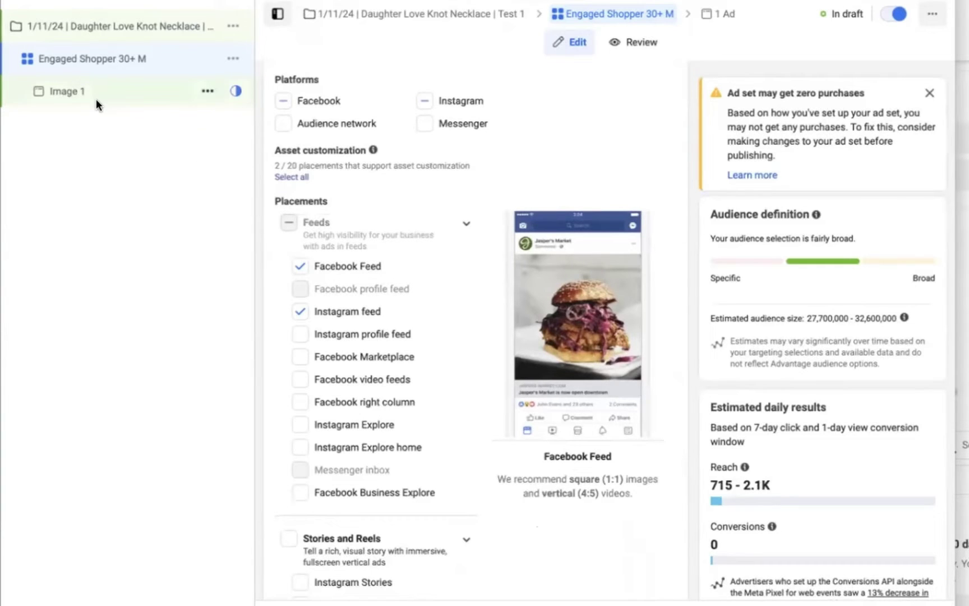
scroll(276, 189, "down", 9)
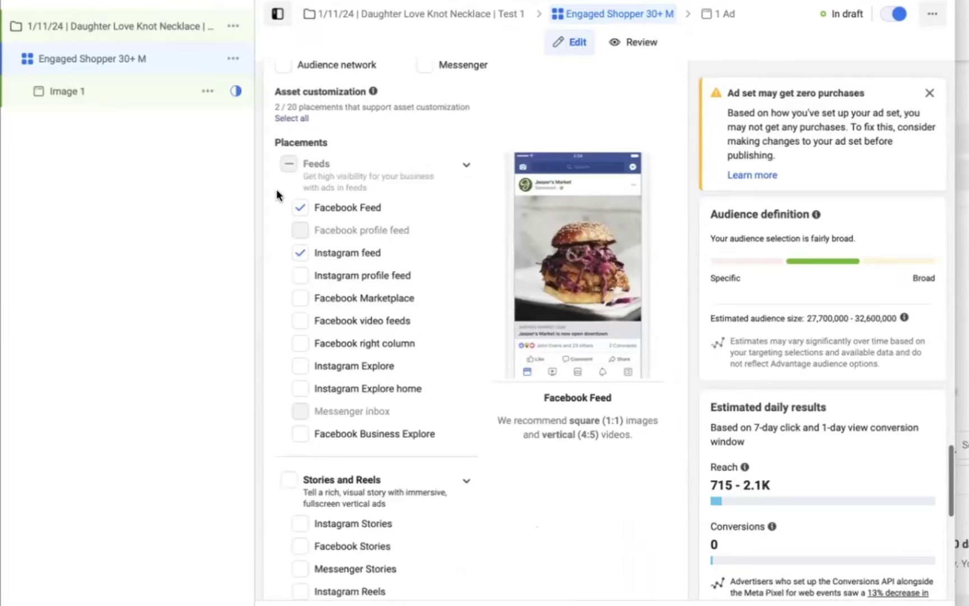
scroll(275, 189, "down", 3)
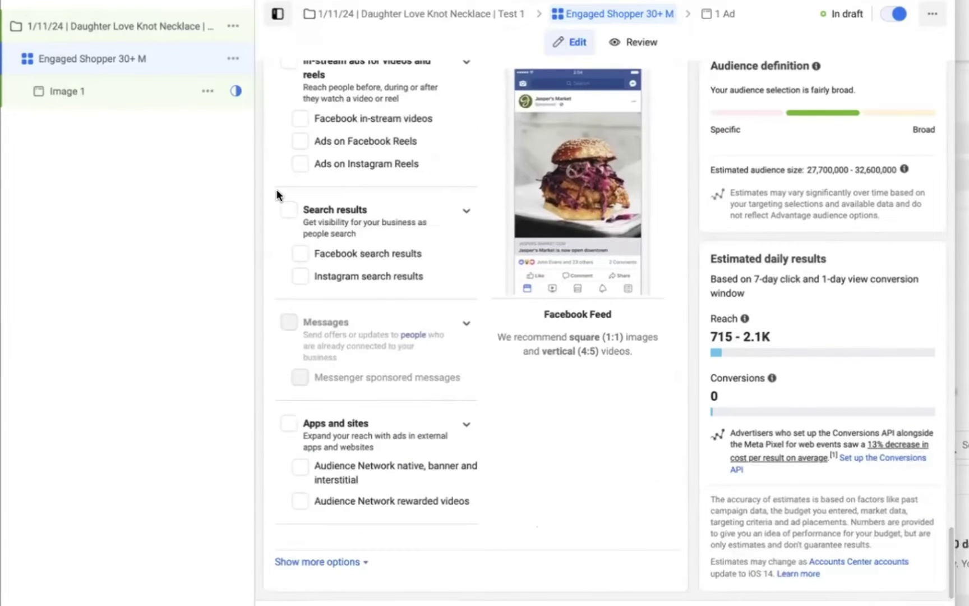
Step: Open the Image 1 ad and select the business's Facebook Page for it
left_click(88, 93)
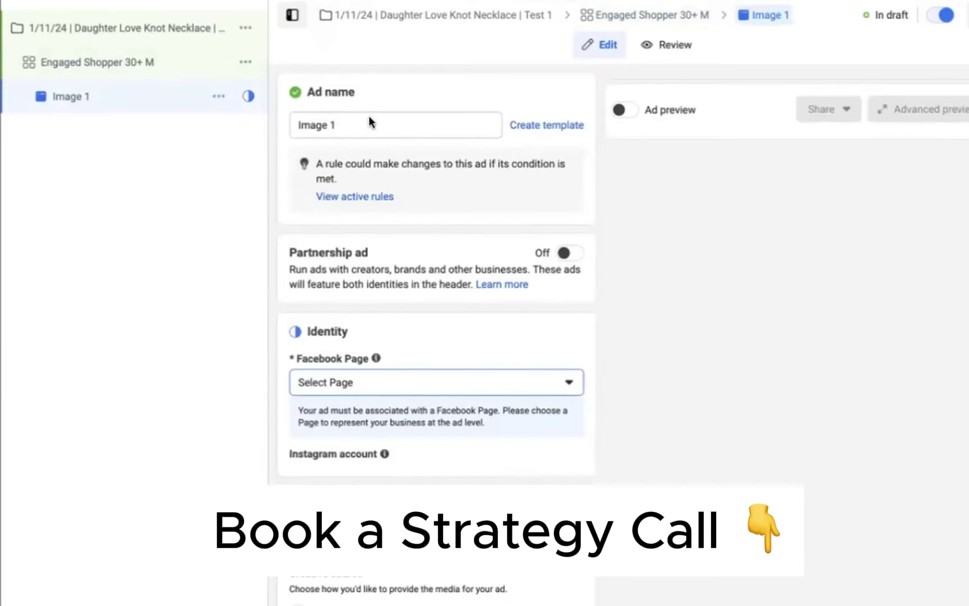
scroll(337, 195, "down", 4)
left_click(341, 193)
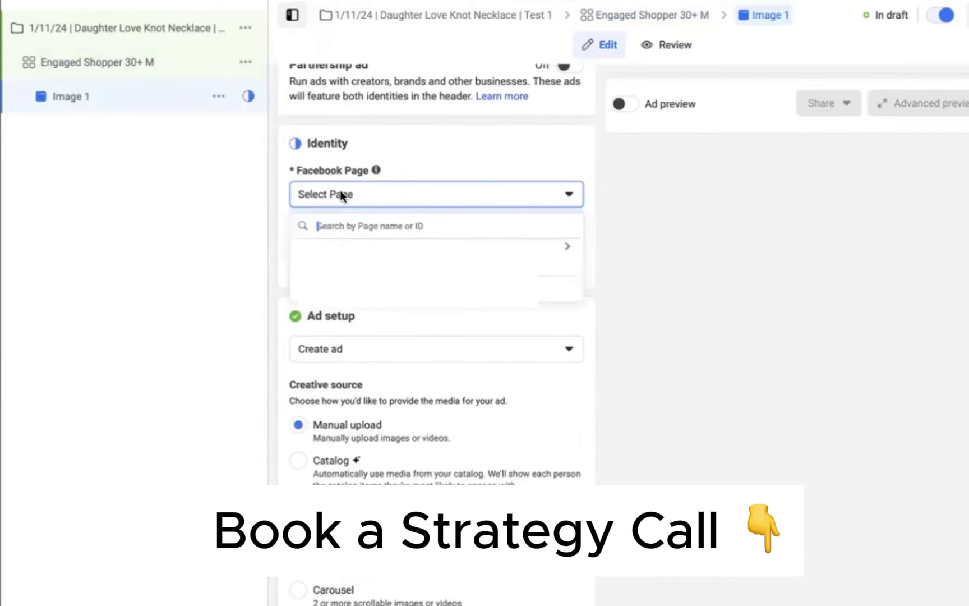
left_click(553, 257)
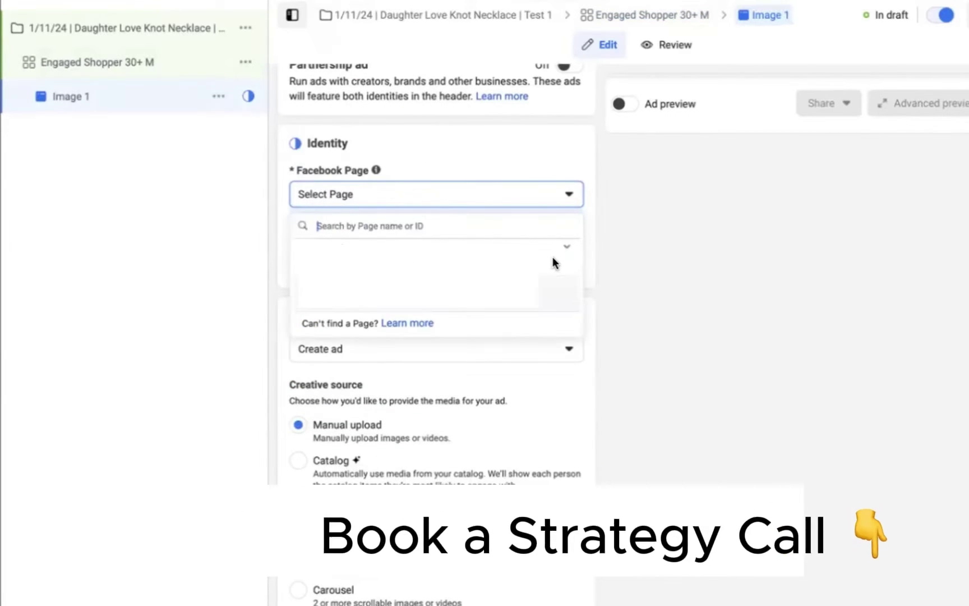
left_click(435, 277)
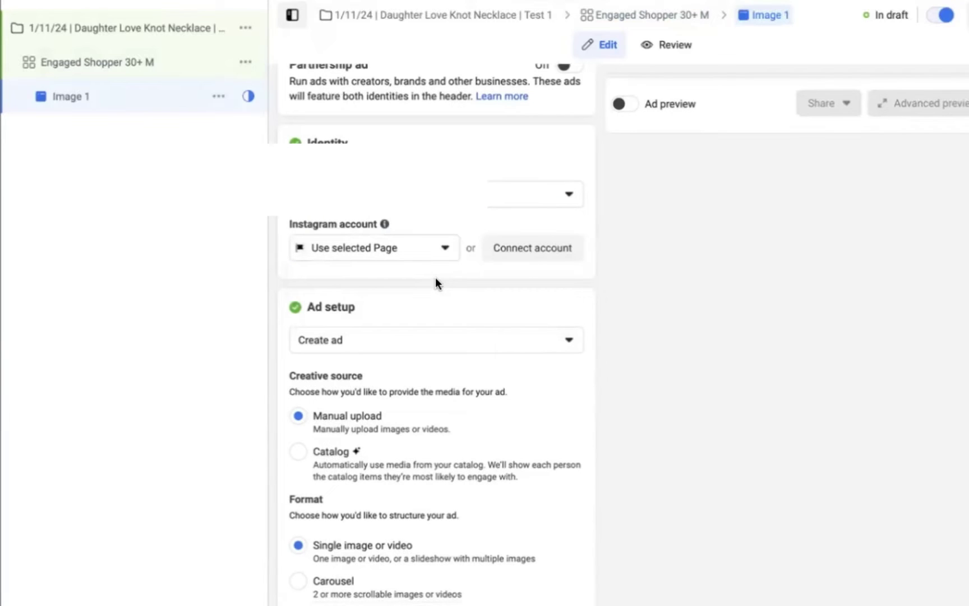
Step: Turn on the live ad preview and bring up the ad media options
scroll(458, 346, "down", 3)
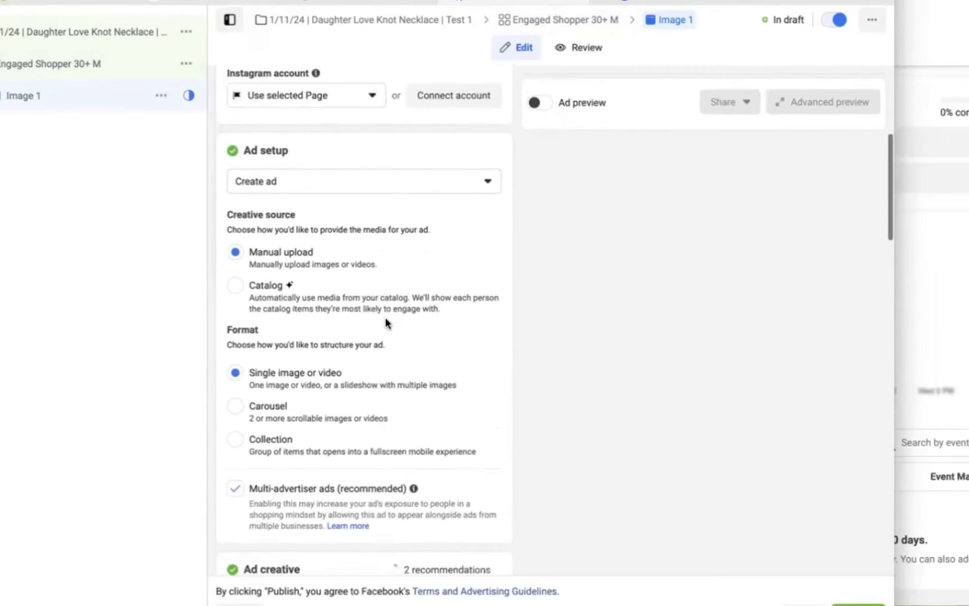
scroll(386, 323, "down", 3)
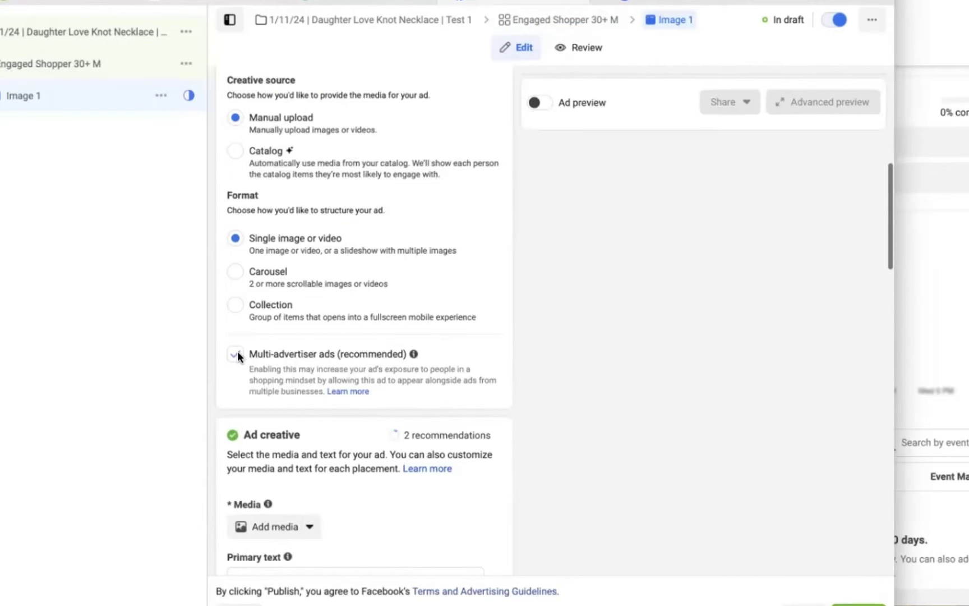
scroll(353, 370, "down", 3)
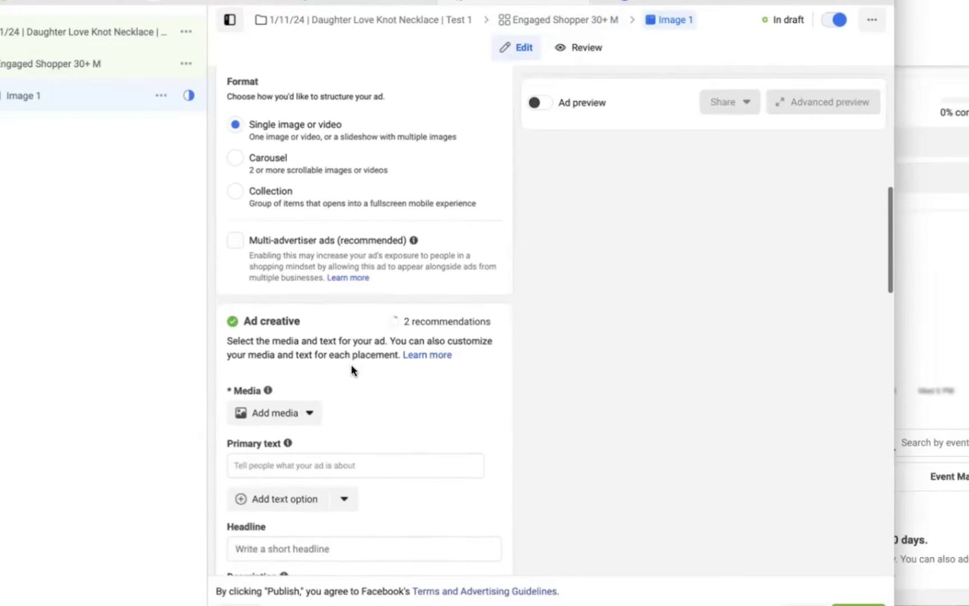
left_click(540, 103)
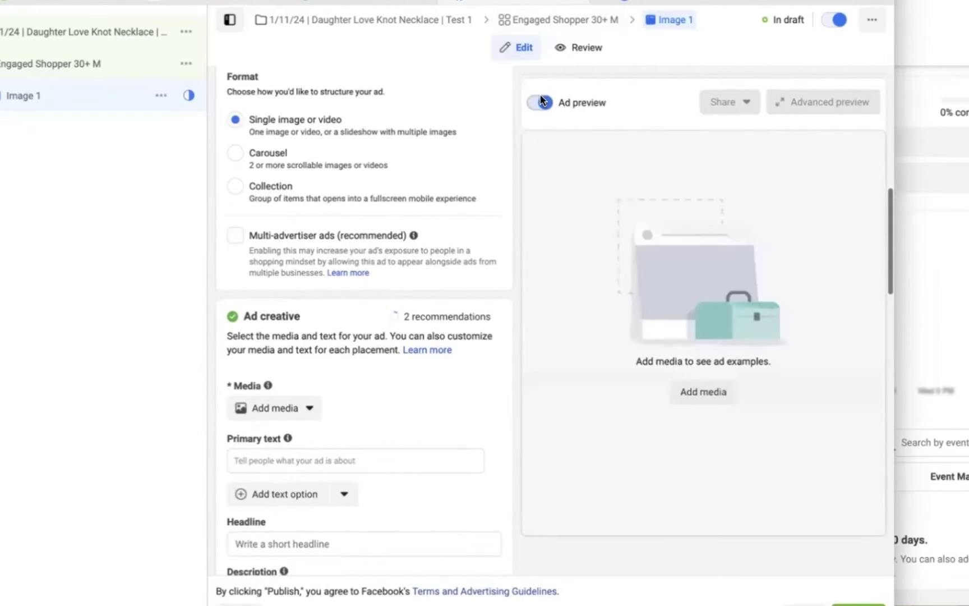
scroll(293, 292, "down", 4)
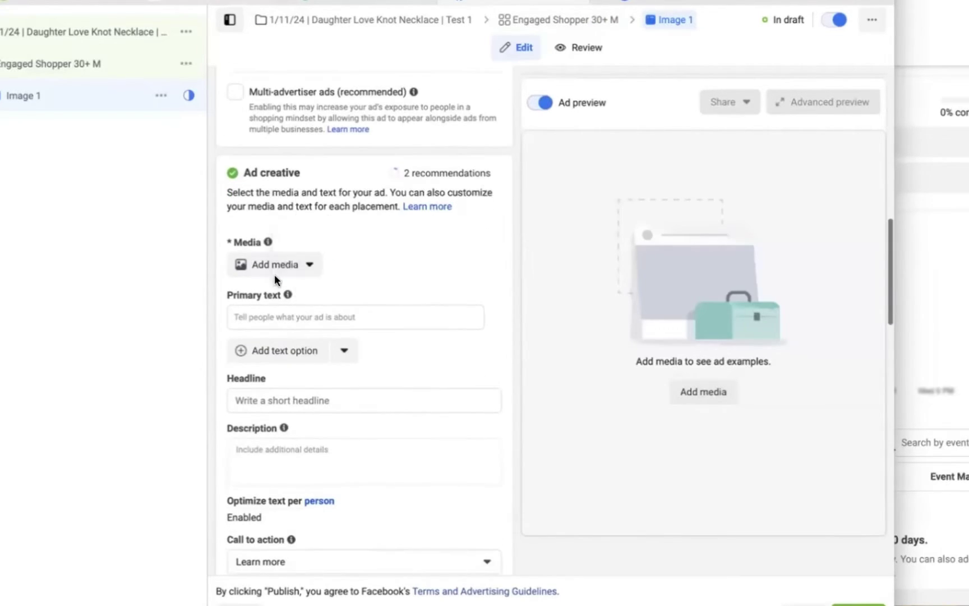
left_click(274, 267)
Step: Add the necklace image with its original crop, leaving all Advantage+ optimizations off
left_click(272, 294)
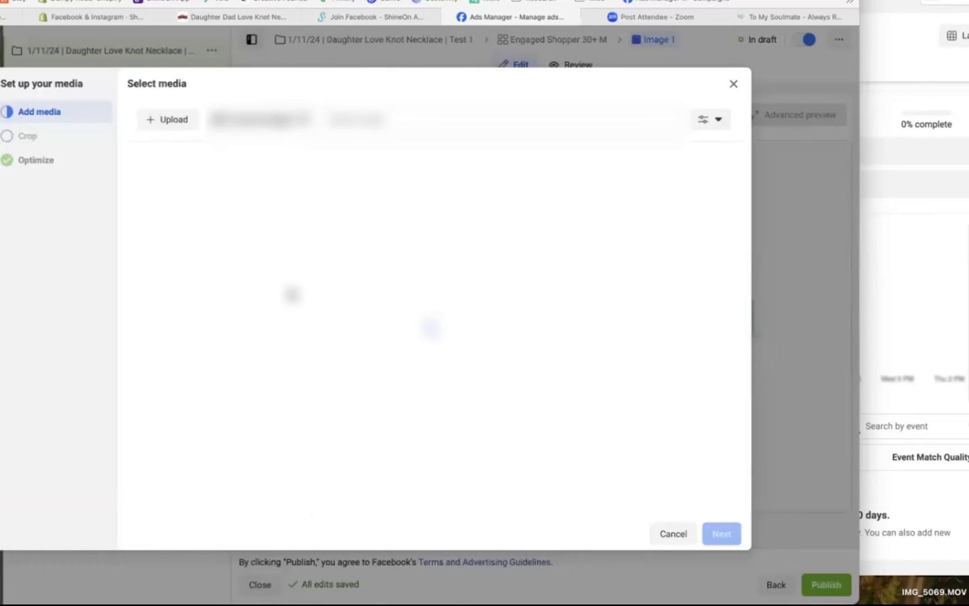
left_click(175, 120)
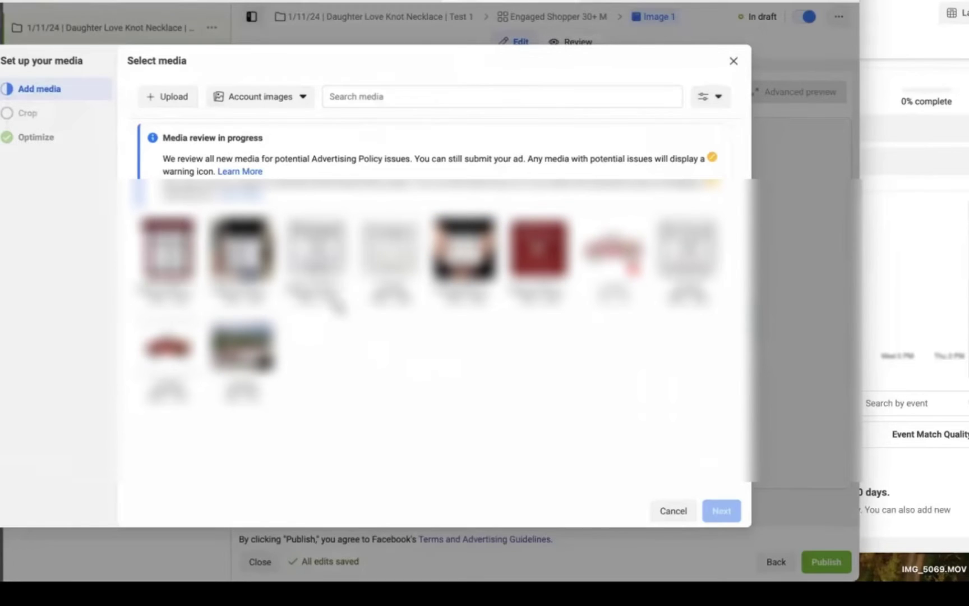
left_click(306, 245)
left_click(723, 512)
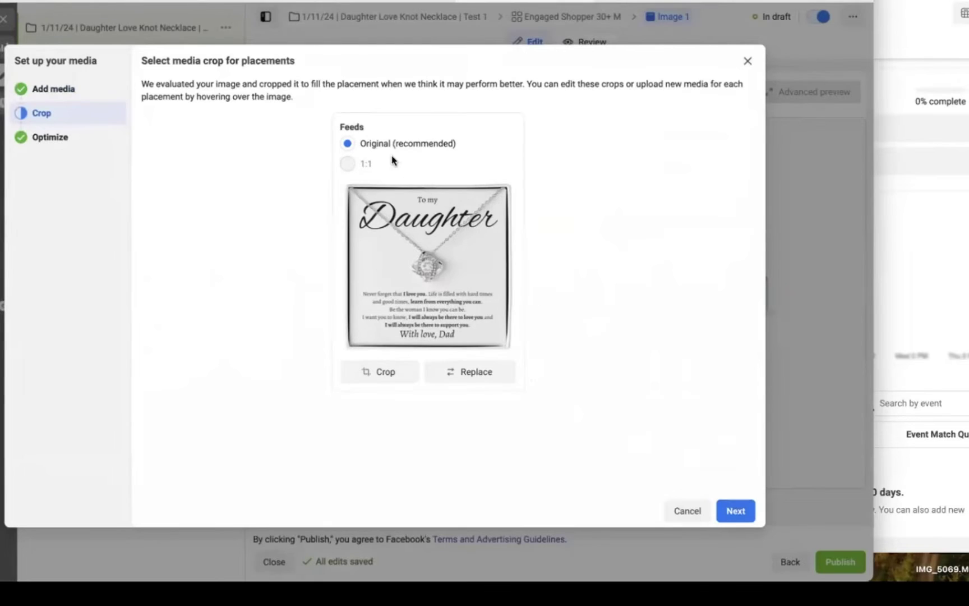
left_click(736, 510)
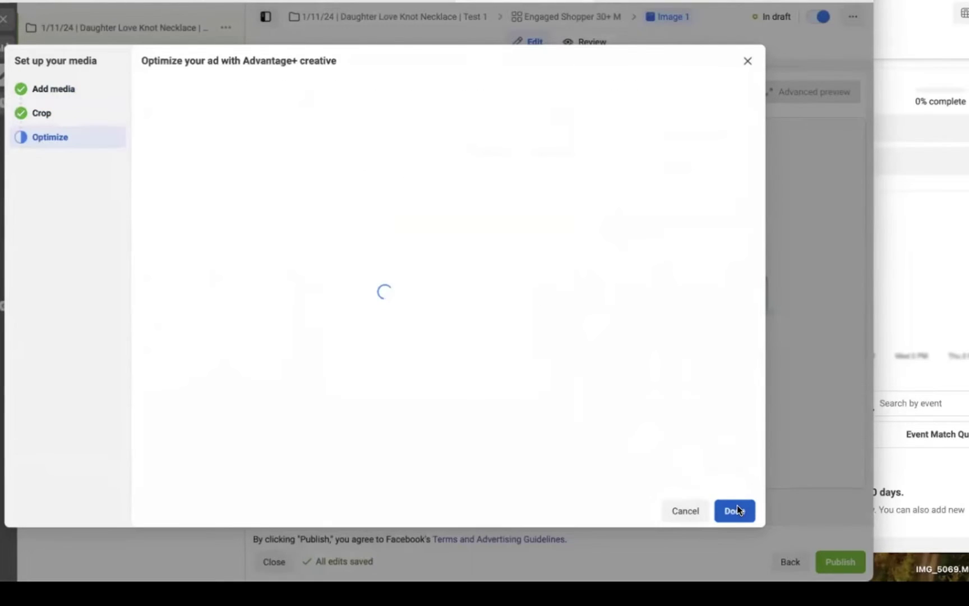
scroll(737, 505, "down", 5)
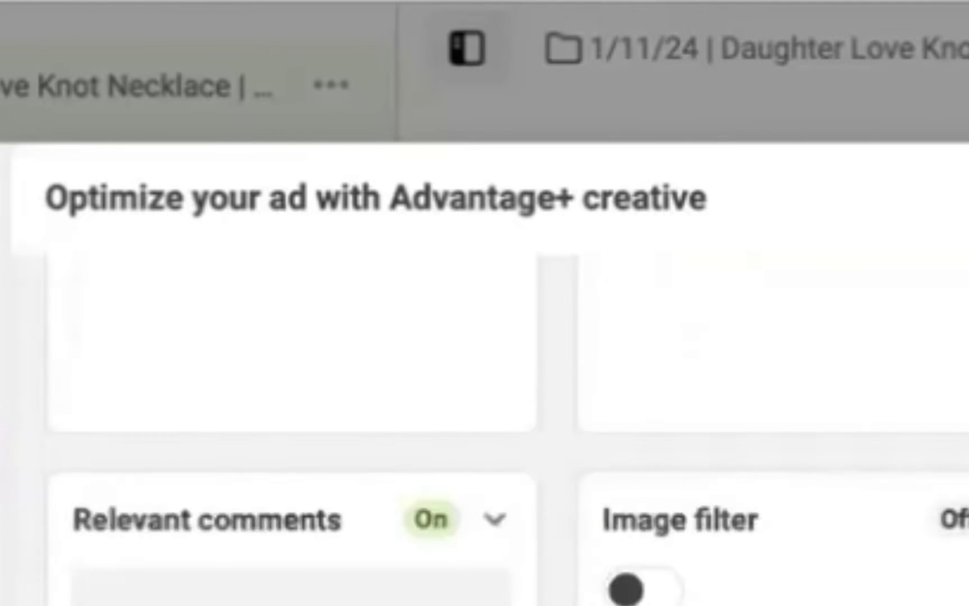
scroll(737, 505, "up", 5)
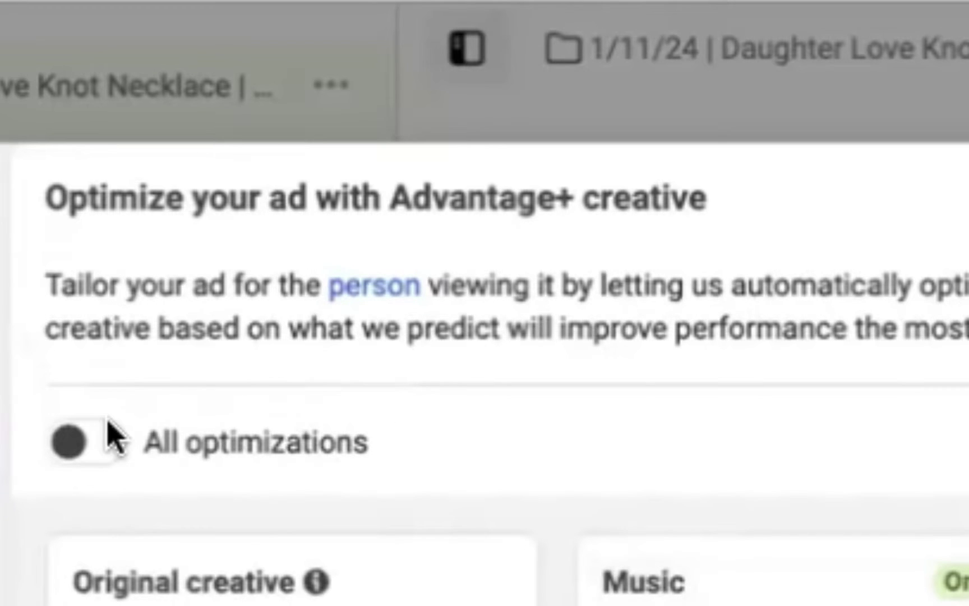
left_click(90, 436)
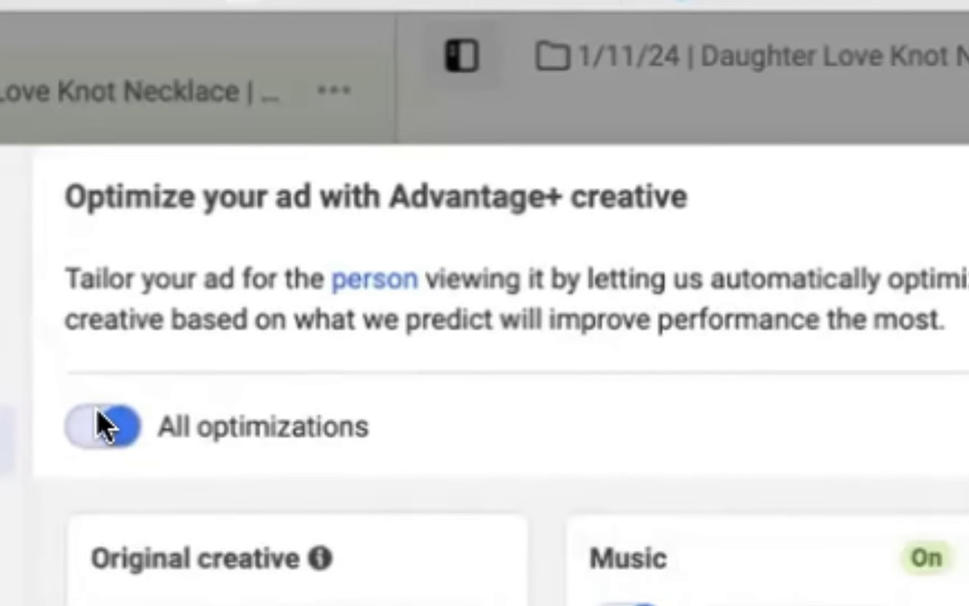
left_click(85, 432)
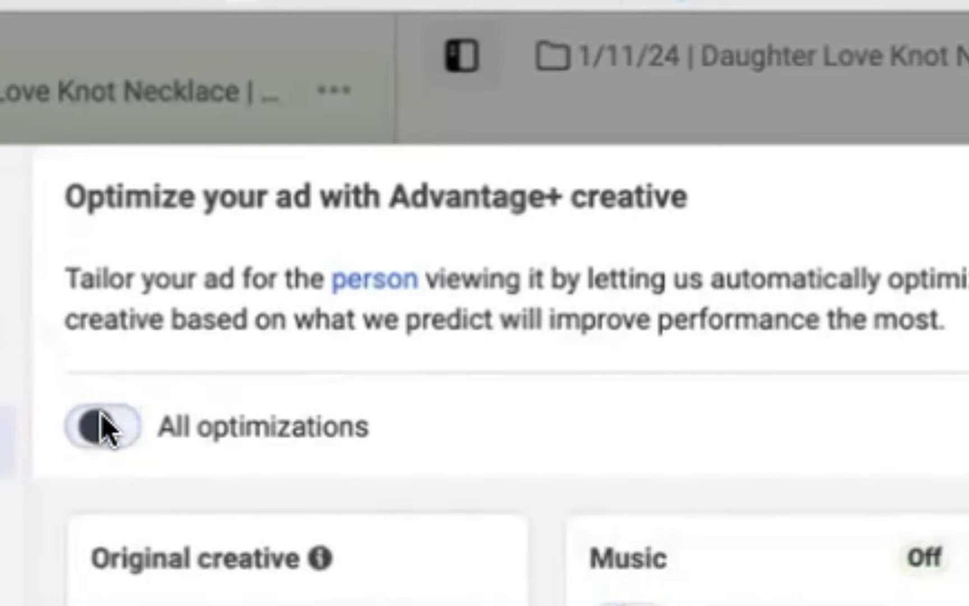
scroll(102, 427, "down", 5)
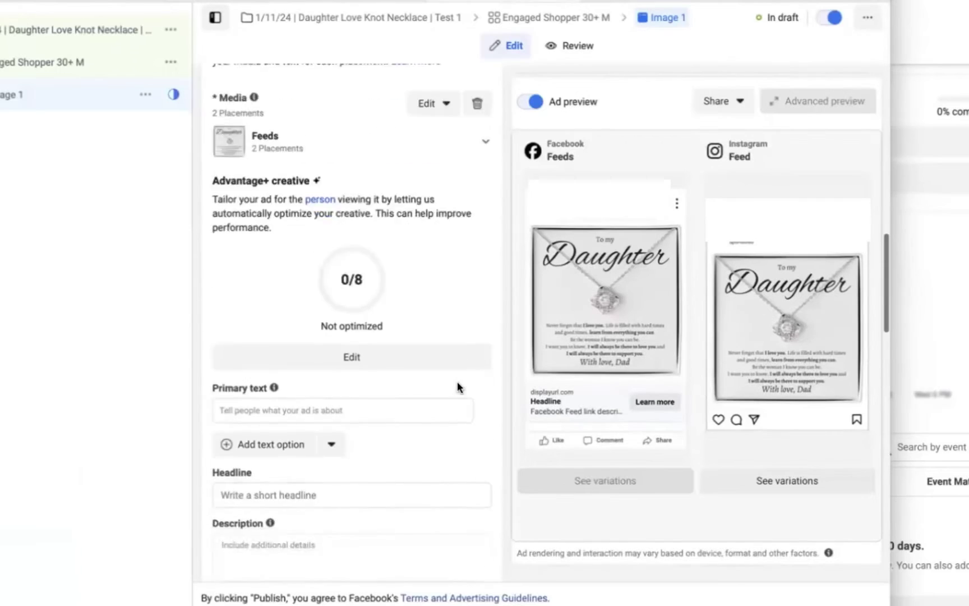
Step: Write primary text 'To My Daughter' with a heart, the love message, and 'Share your love with your daughters today!'
scroll(457, 381, "down", 8)
scroll(457, 382, "up", 3)
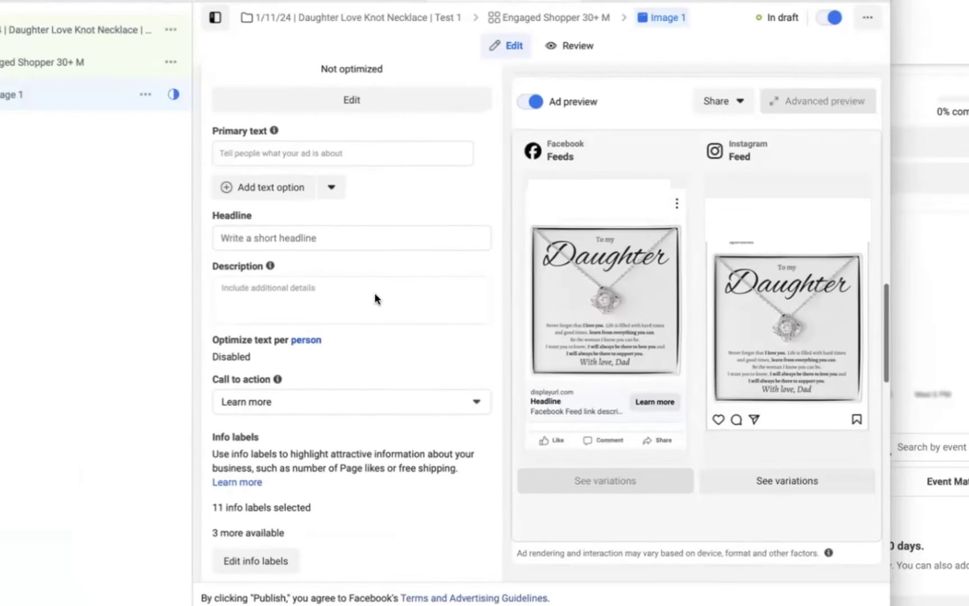
left_click(279, 155)
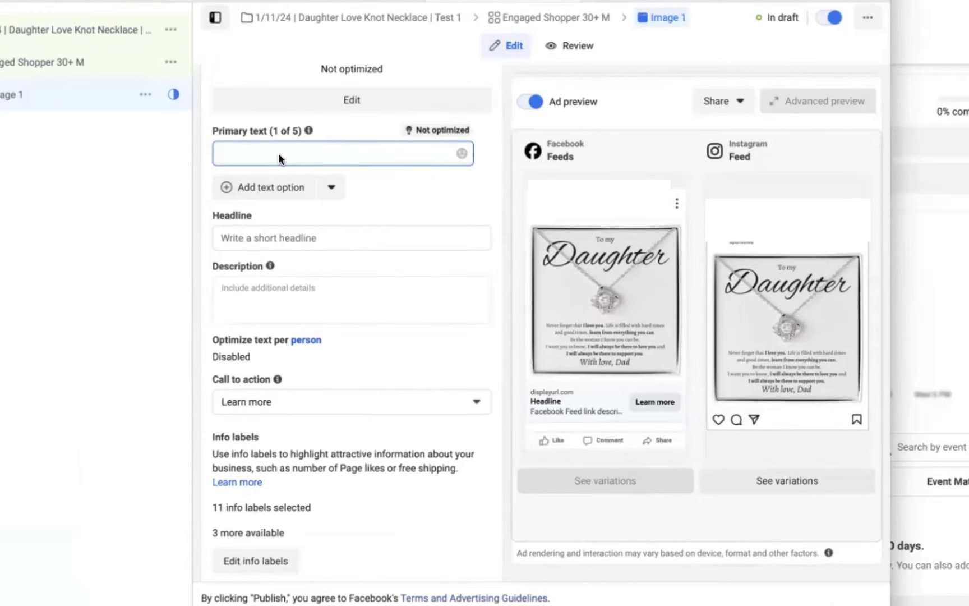
type("To My Daughter")
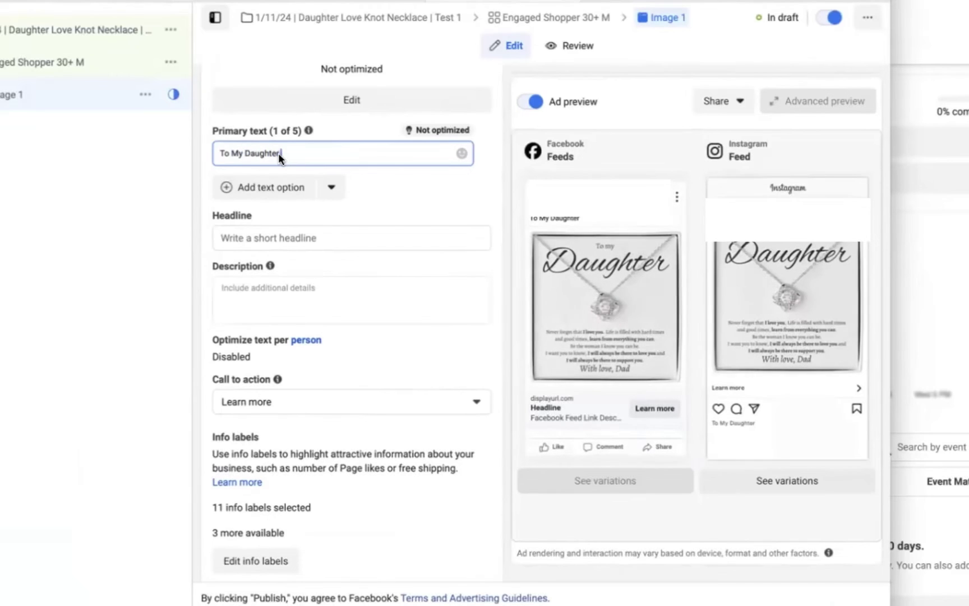
left_click(461, 153)
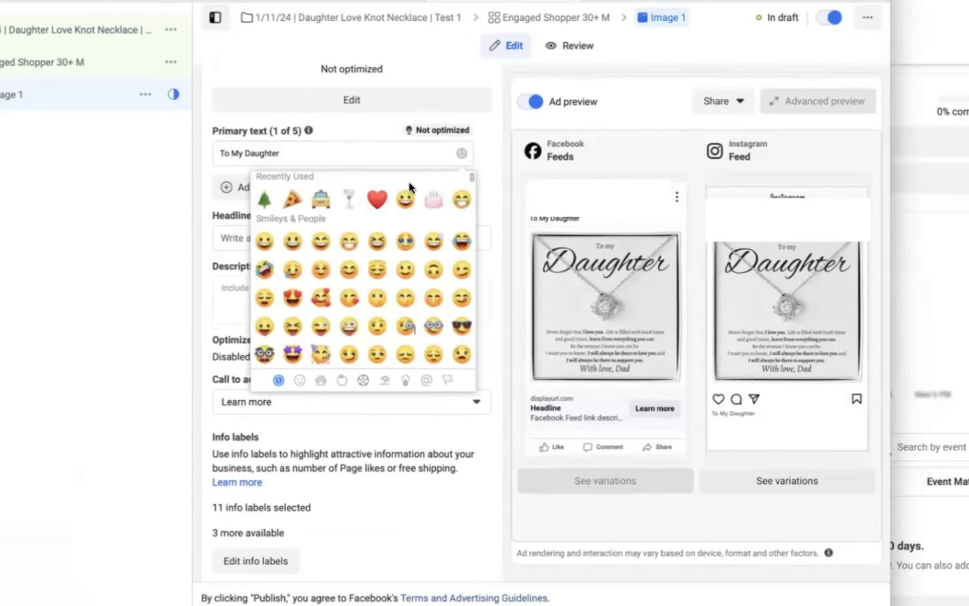
left_click(375, 198)
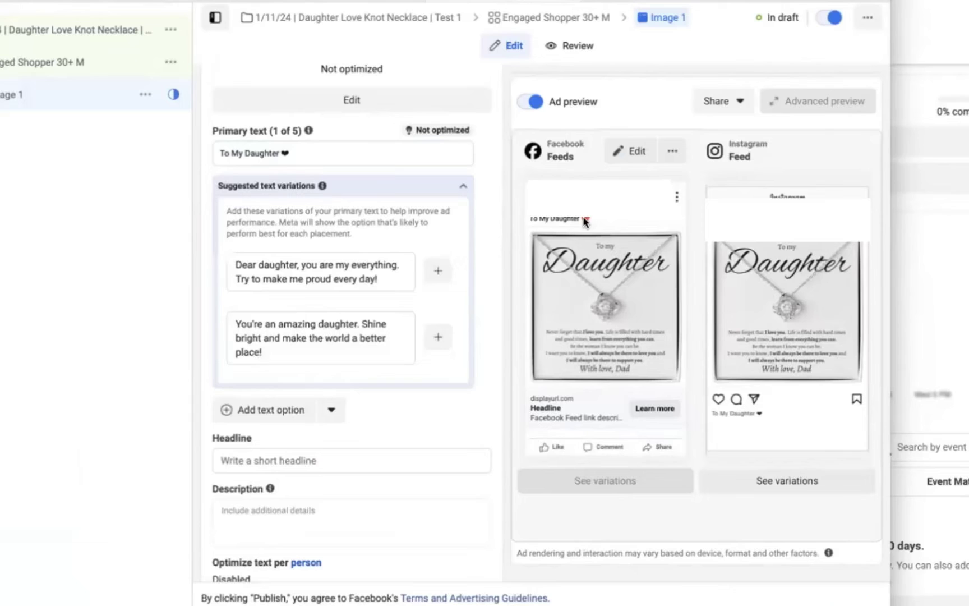
left_click(294, 153)
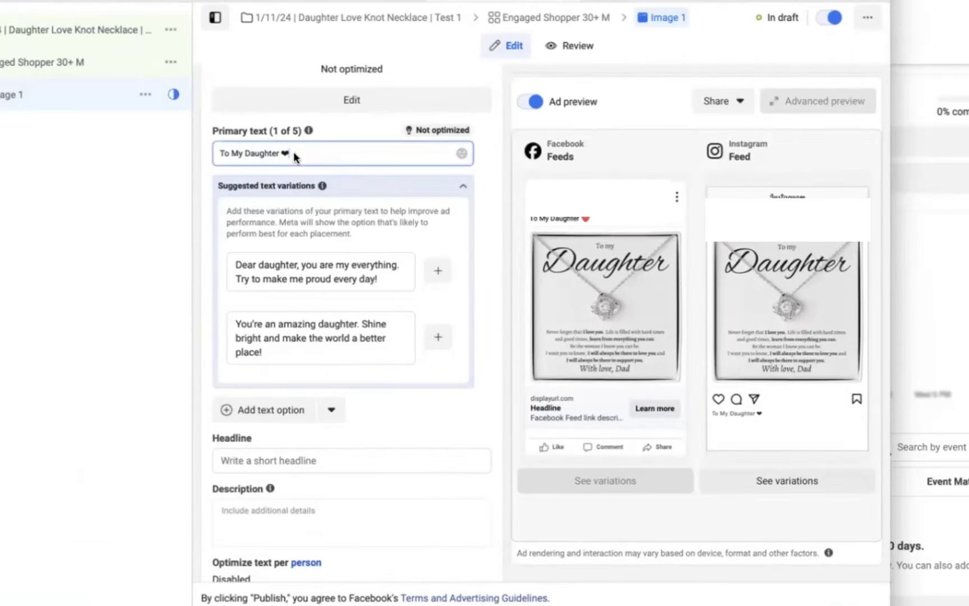
type("\"N")
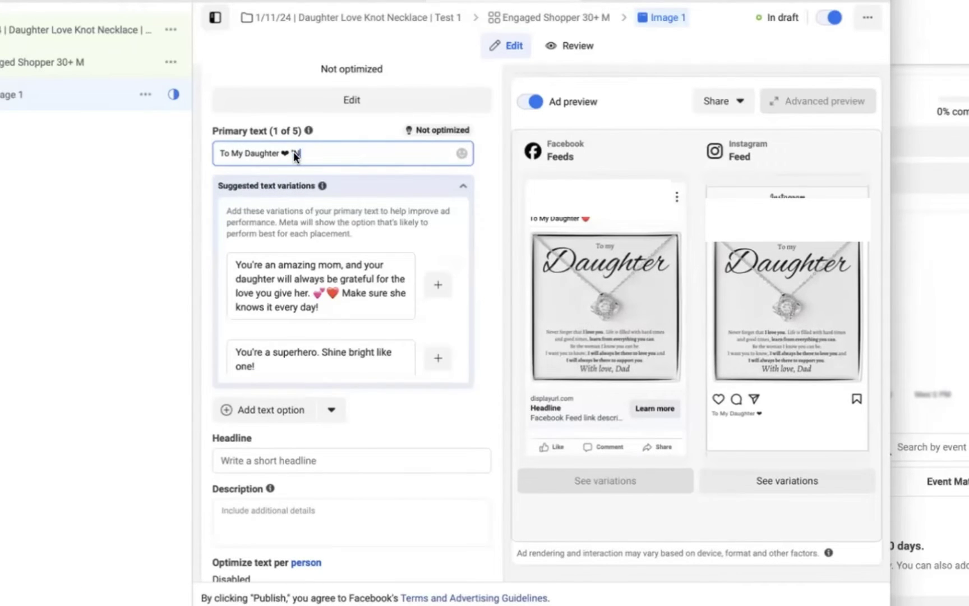
type("ever forget that I love you")
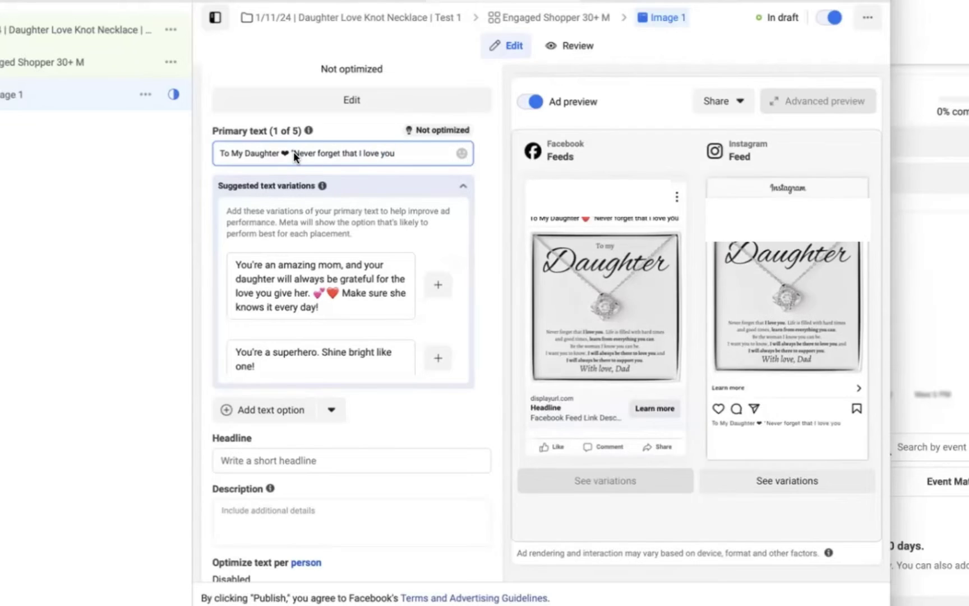
type(". Life is filled with hard times and go")
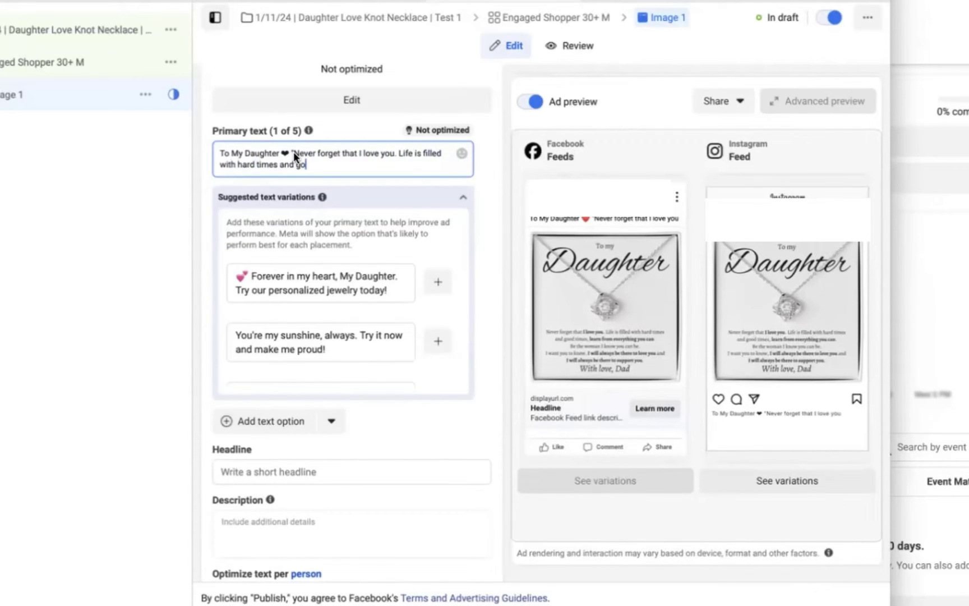
type("od times, learn from everything you can. B")
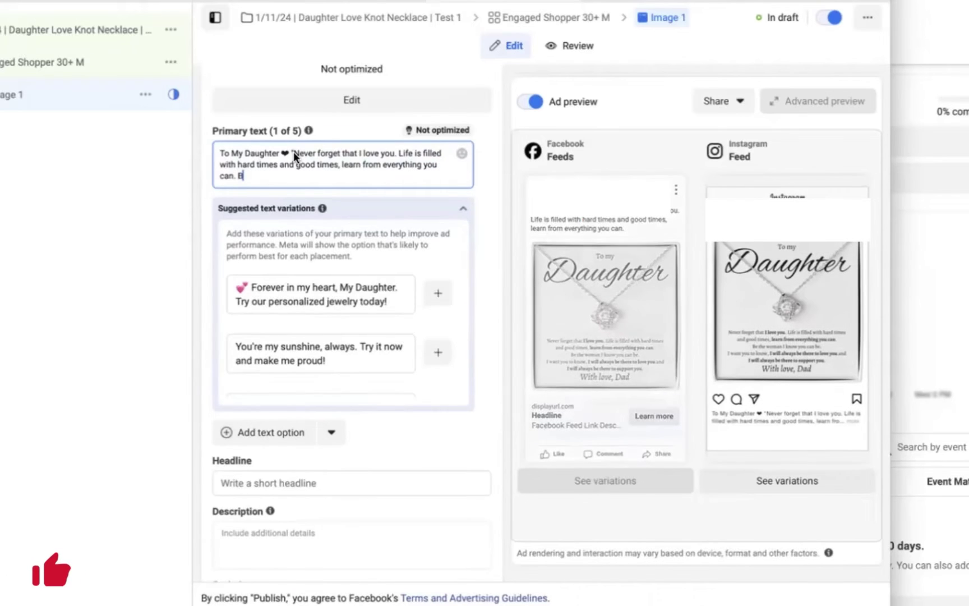
type("e the woman I know you can be")
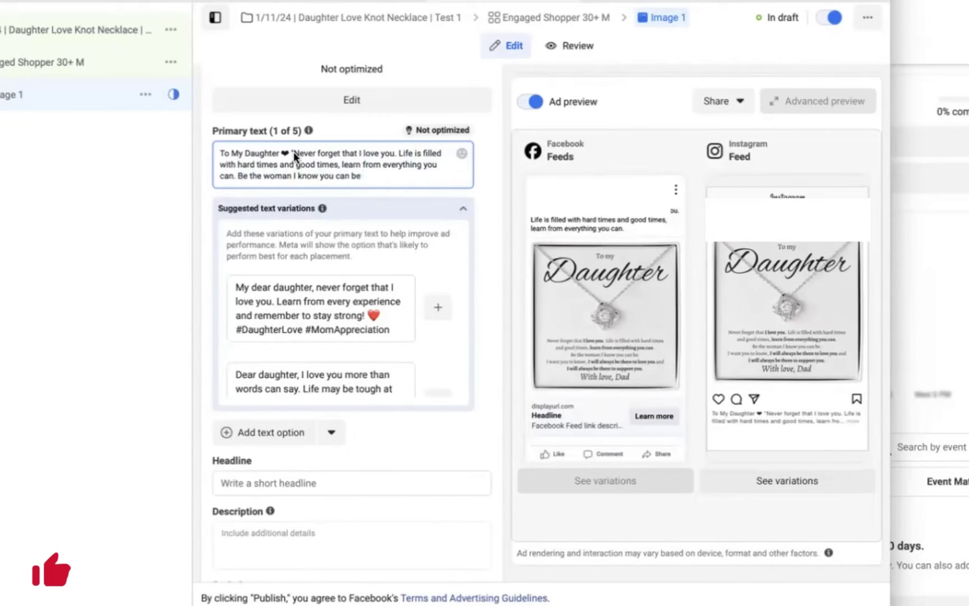
type(". I want you to know")
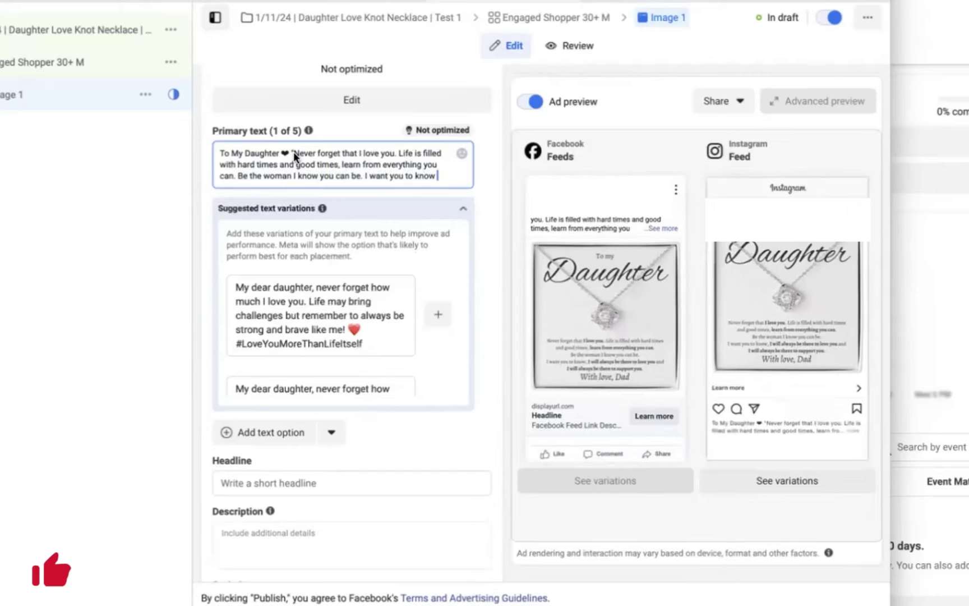
type(", I will always be there f")
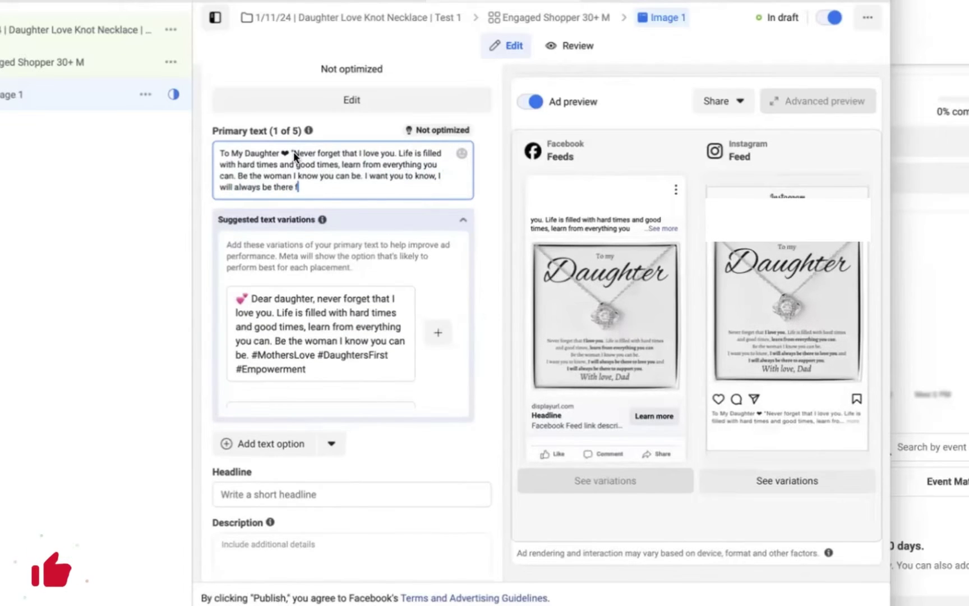
type("o love you and I will always")
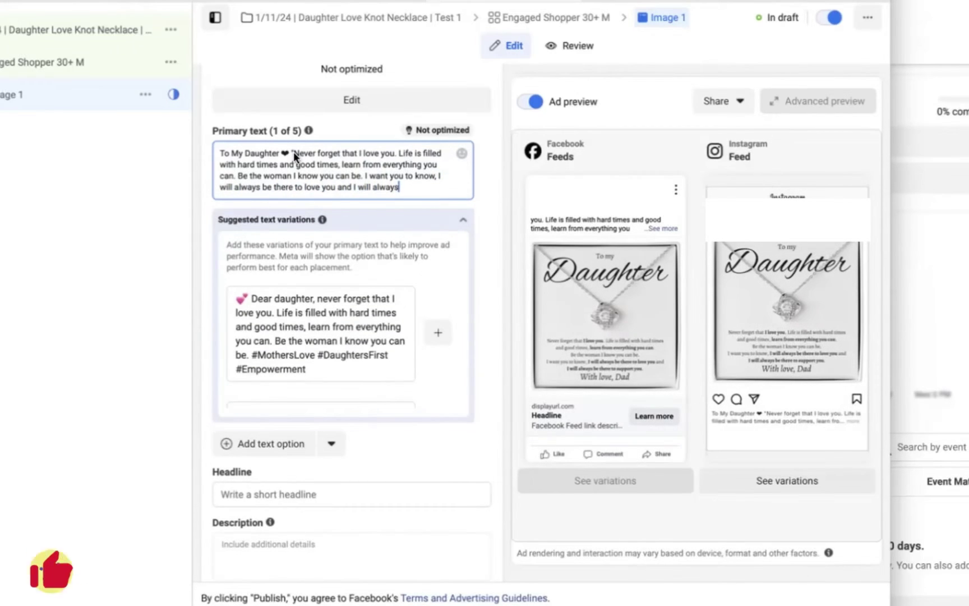
type(" be there to support you")
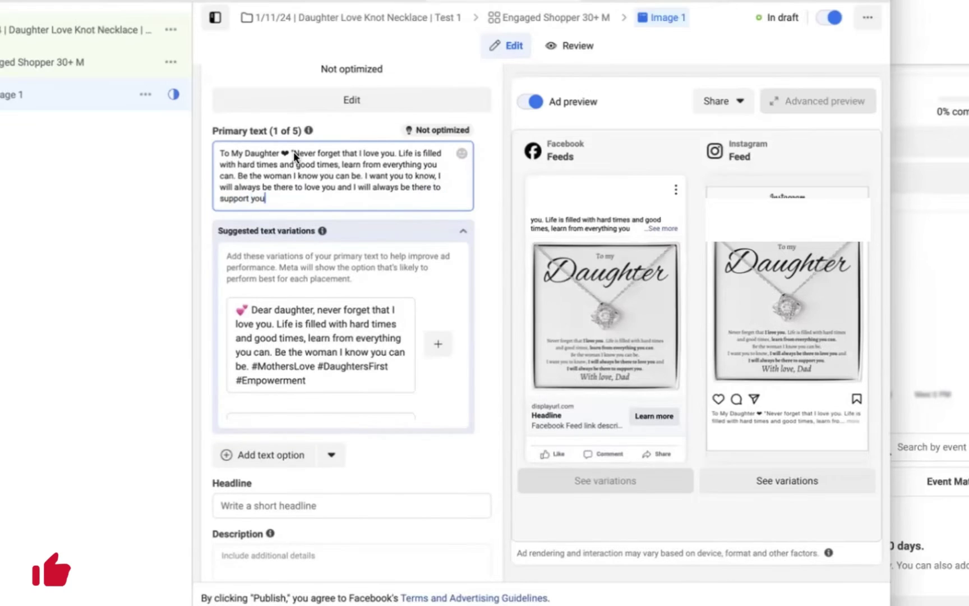
type(".\" Lov")
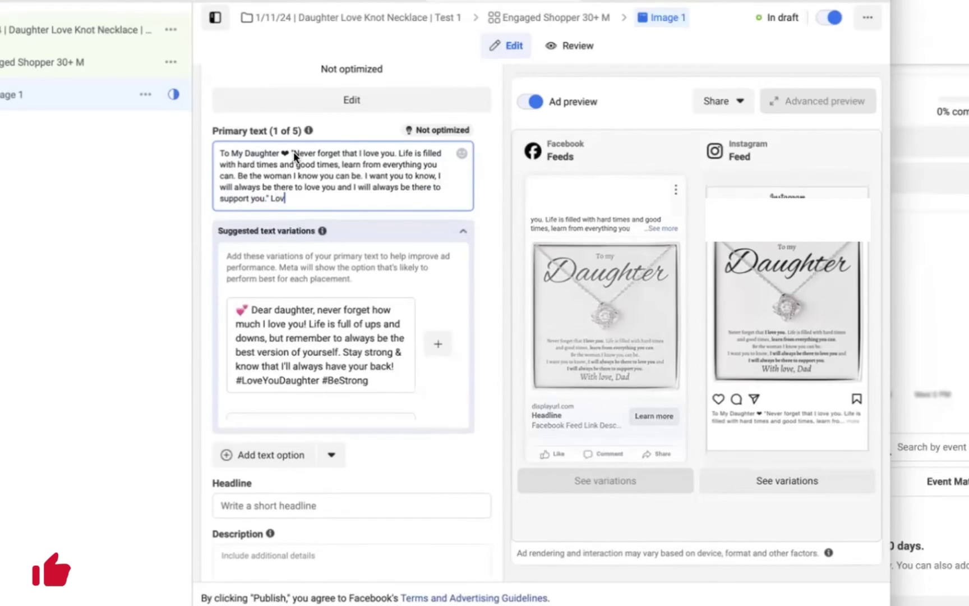
type("e, Dad")
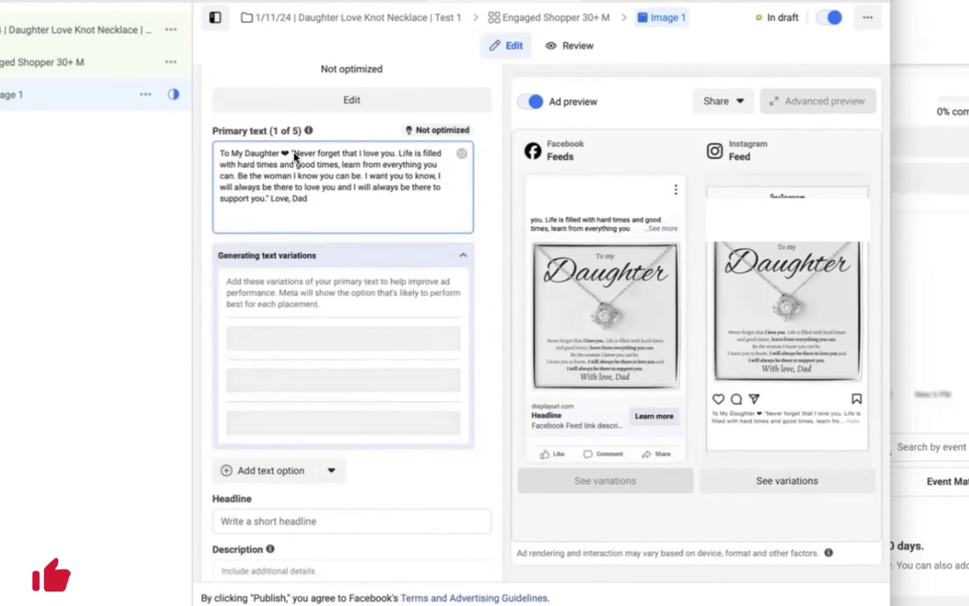
key("Return")
key("Return")
type("Share your love with your daughters")
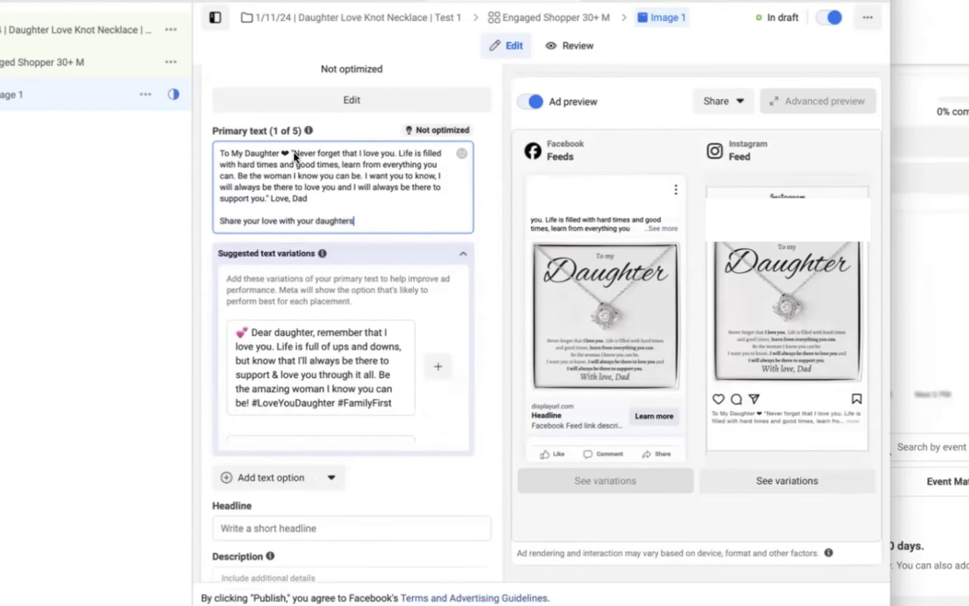
type(" today!")
key("Return")
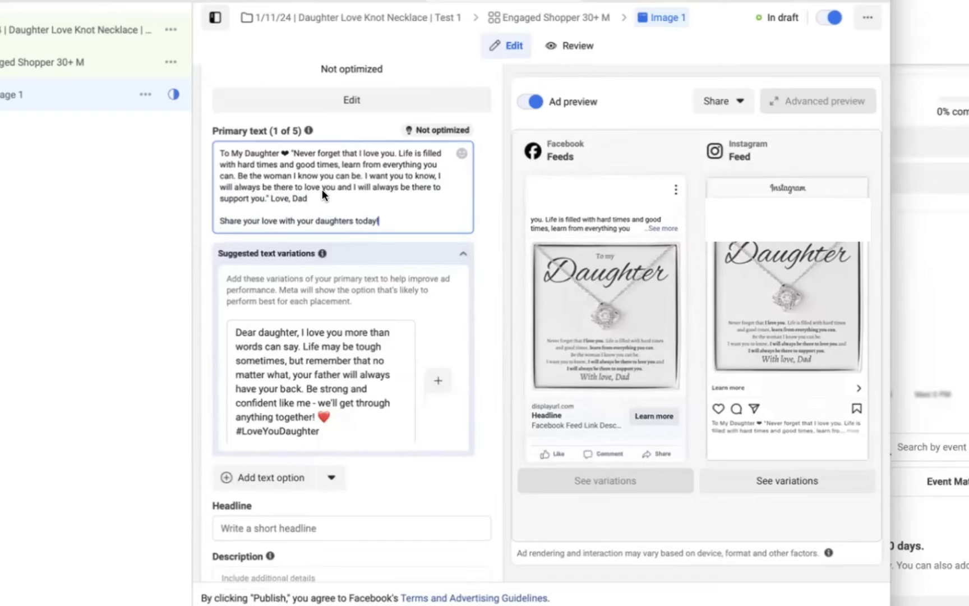
Step: Insert the product bullet list ending 'and Free Shipping!' and expand the text in the Facebook preview
left_click(316, 198)
key("Return")
key("Return")
type("- Handmade in the USA")
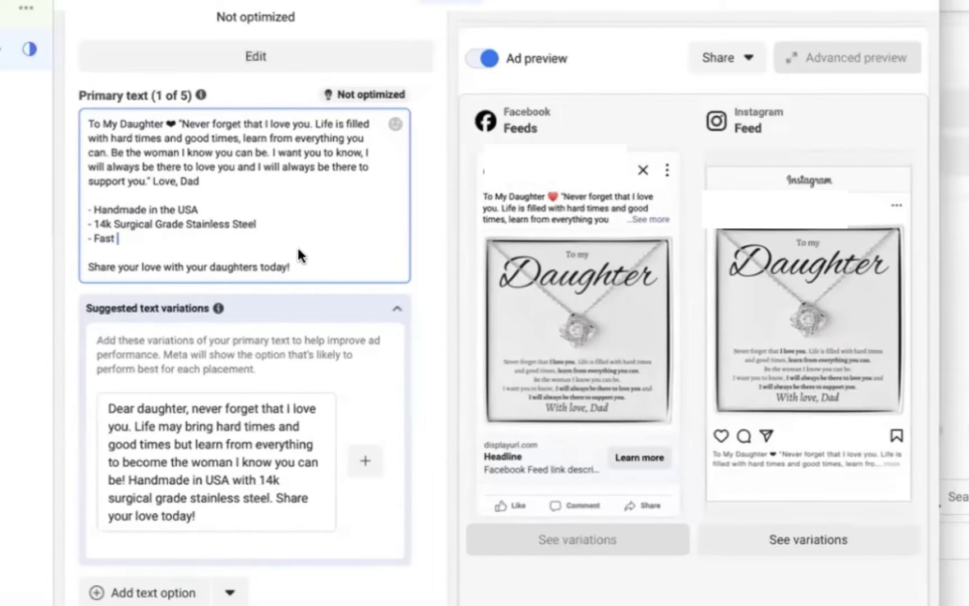
type("and Free Shipping!")
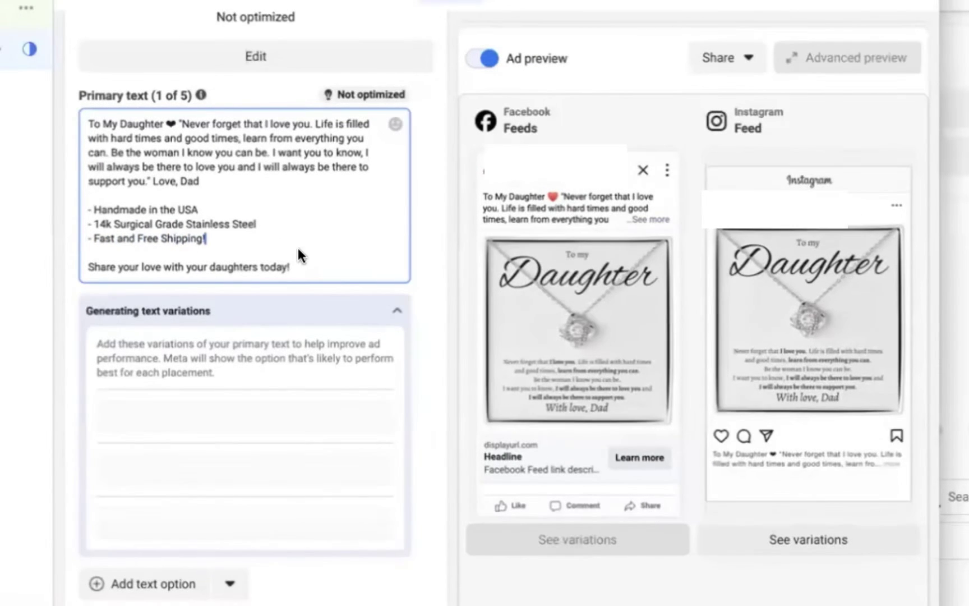
scroll(243, 249, "down", 1)
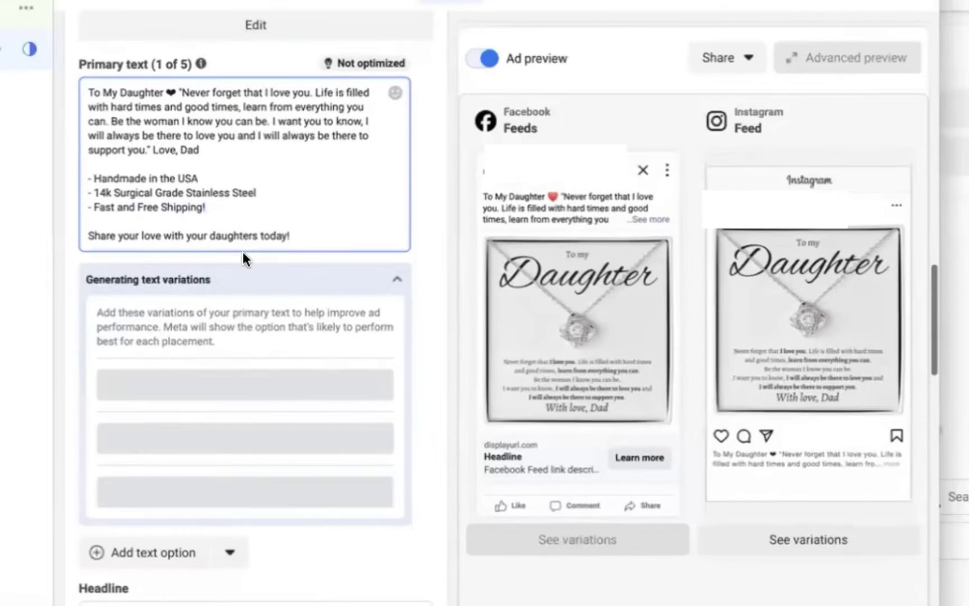
left_click(652, 219)
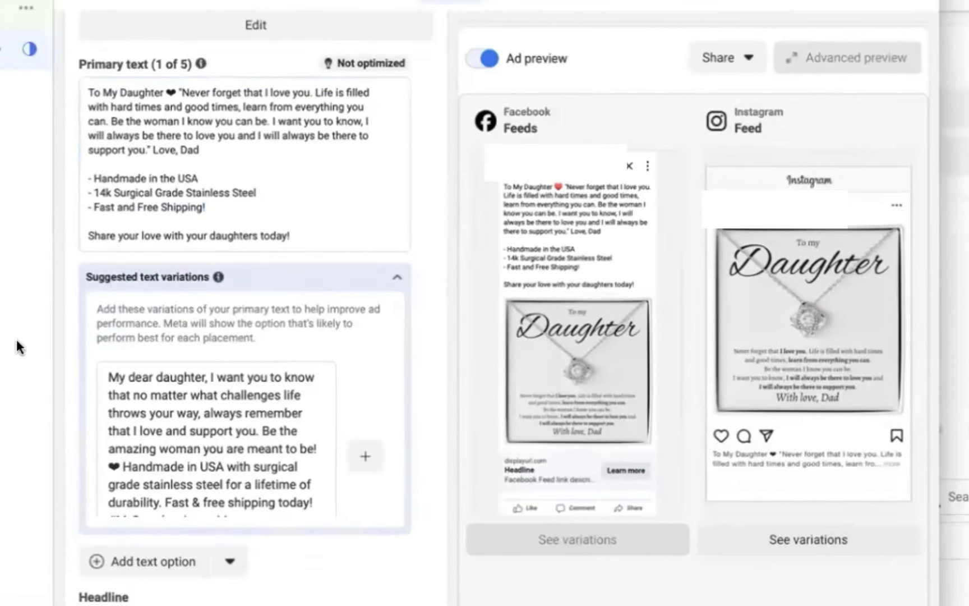
left_click(333, 538)
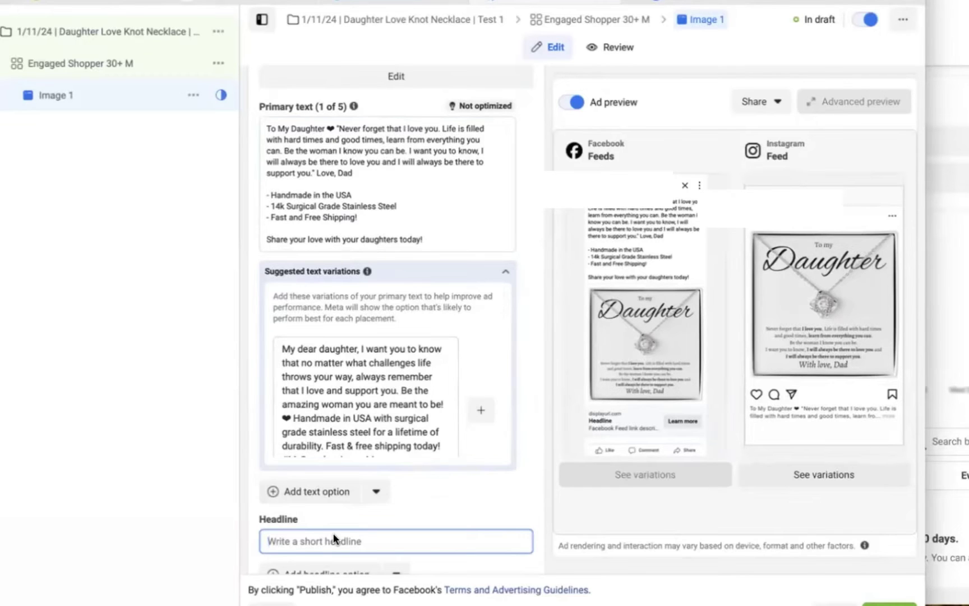
Step: Enter the headline 'I will always be there for you...(love, Dad)'
type("I will always be there for you...")
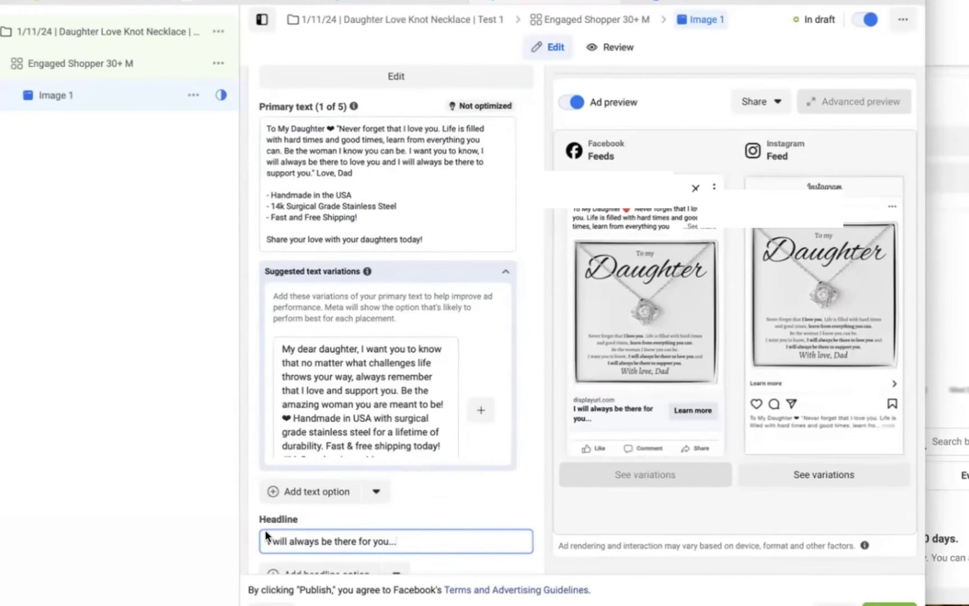
scroll(266, 529, "down", 2)
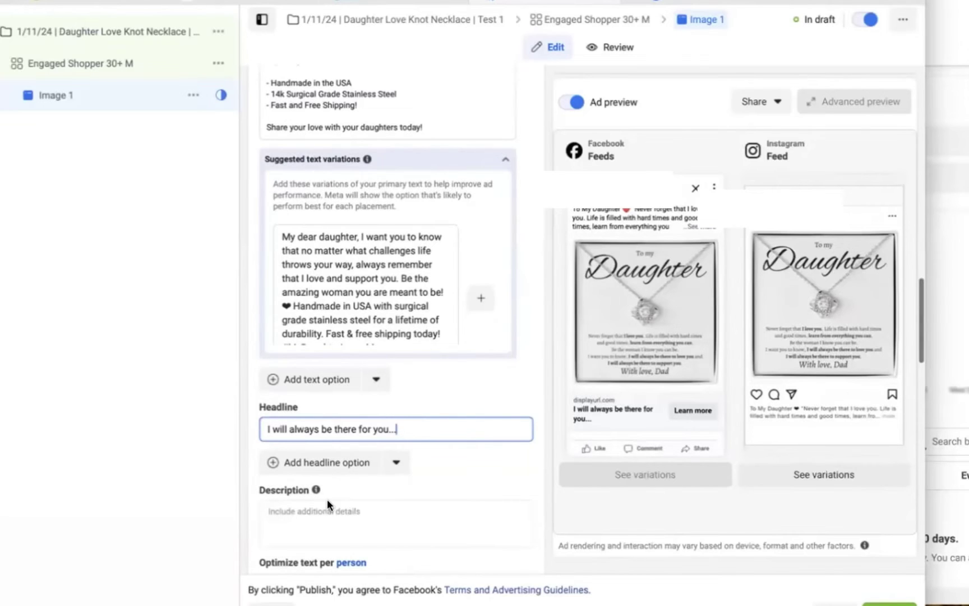
type("(love, Dad)")
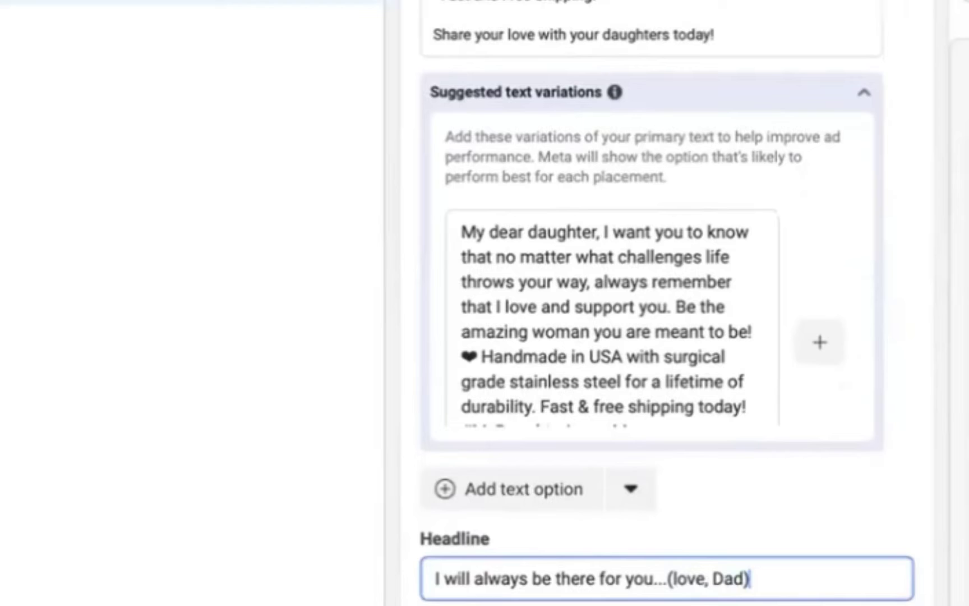
key("Tab")
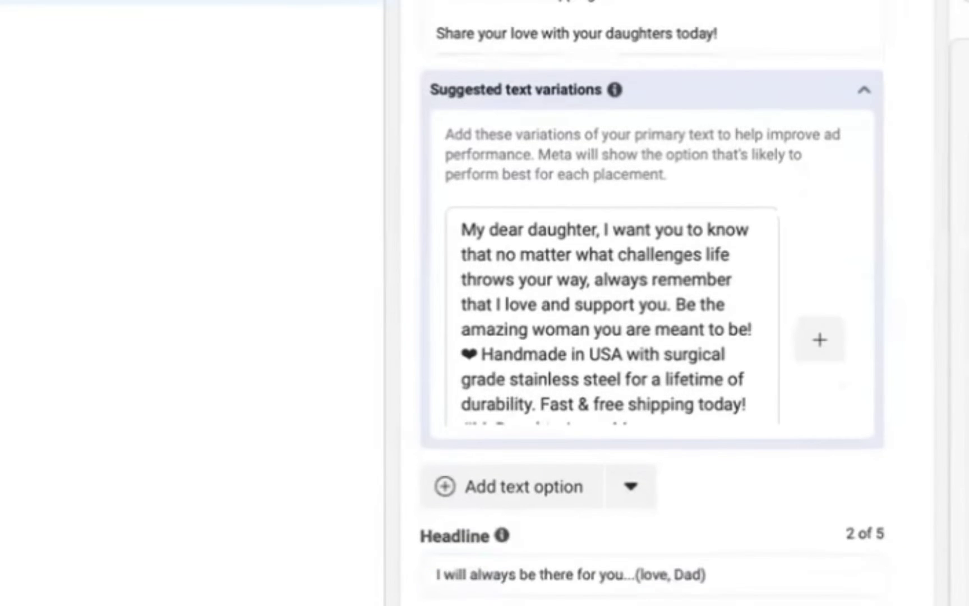
scroll(651, 303, "down", 2)
Step: Begin a second headline option reading 'To My Daughter, know this'
left_click(531, 499)
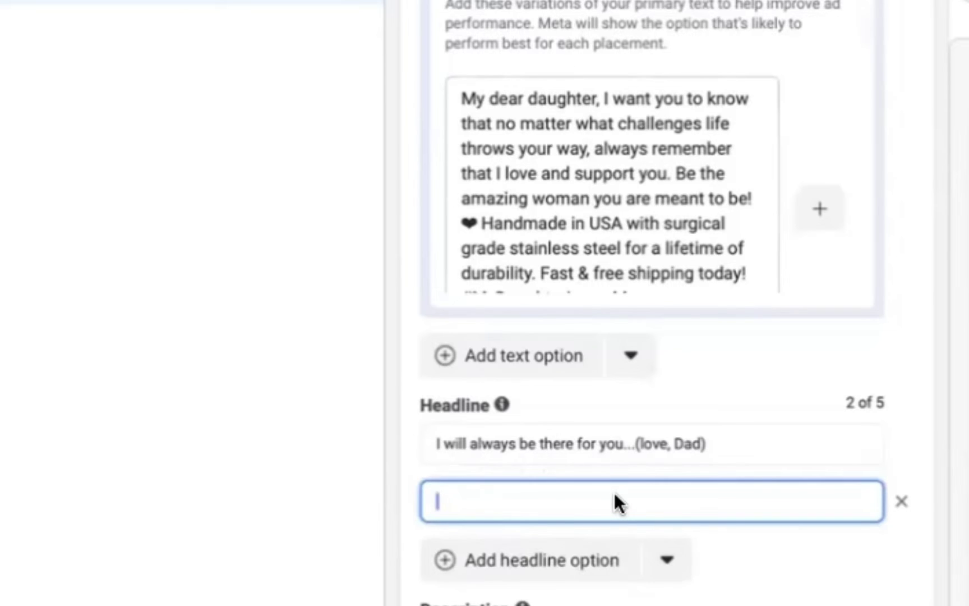
type("To My Daughter")
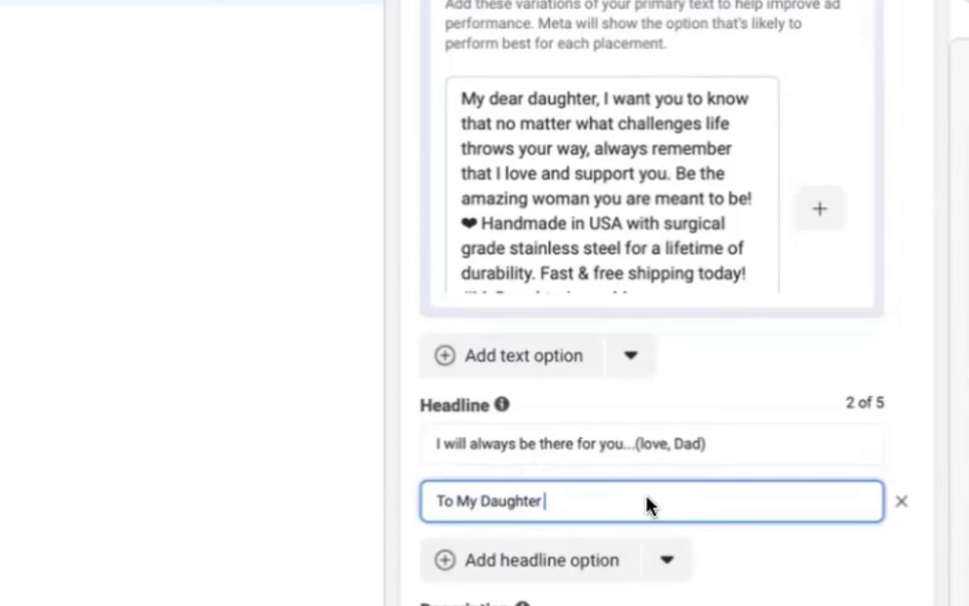
key("BackSpace")
type(", know this is")
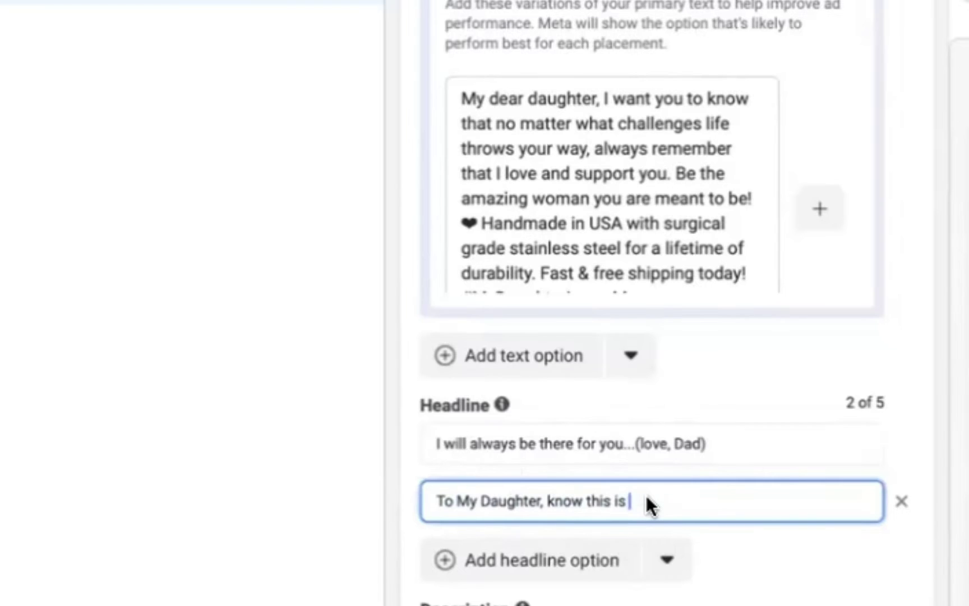
key("BackSpace")
key("BackSpace")
key("BackSpace")
key("BackSpace")
key("BackSpace")
key("BackSpace")
key("BackSpace")
key("BackSpace")
key("BackSpace")
key("BackSpace")
key("BackSpace")
key("BackSpace")
double_click(522, 501)
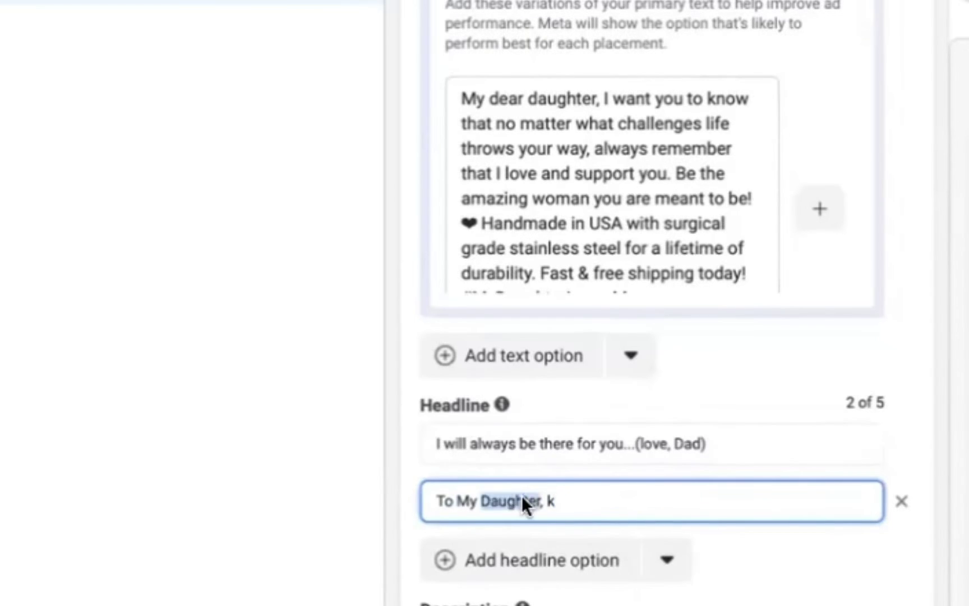
scroll(784, 346, "down", 15)
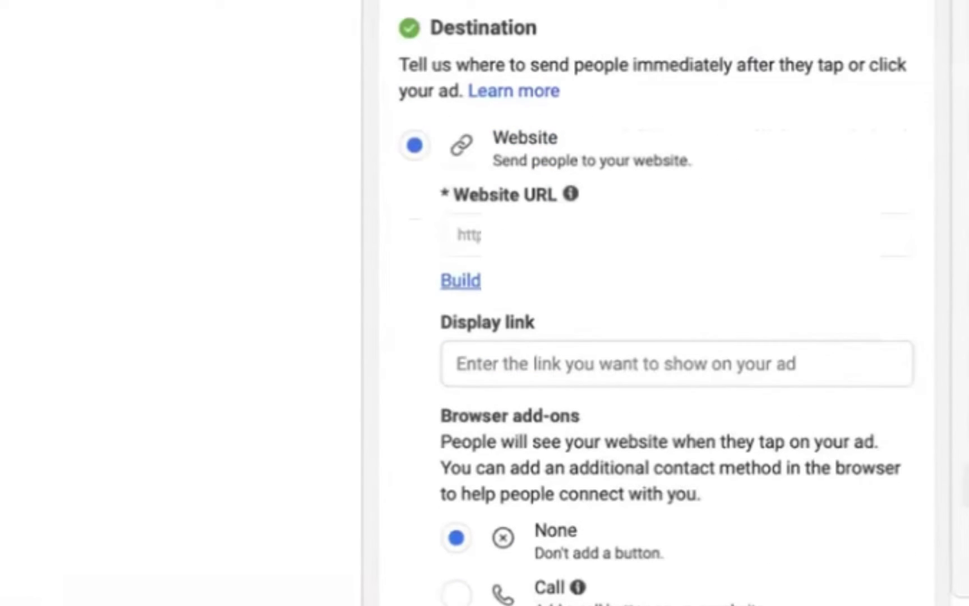
Step: Paste the product page link as the Website URL and review the ad previews
left_click(465, 234)
key("ctrl+v")
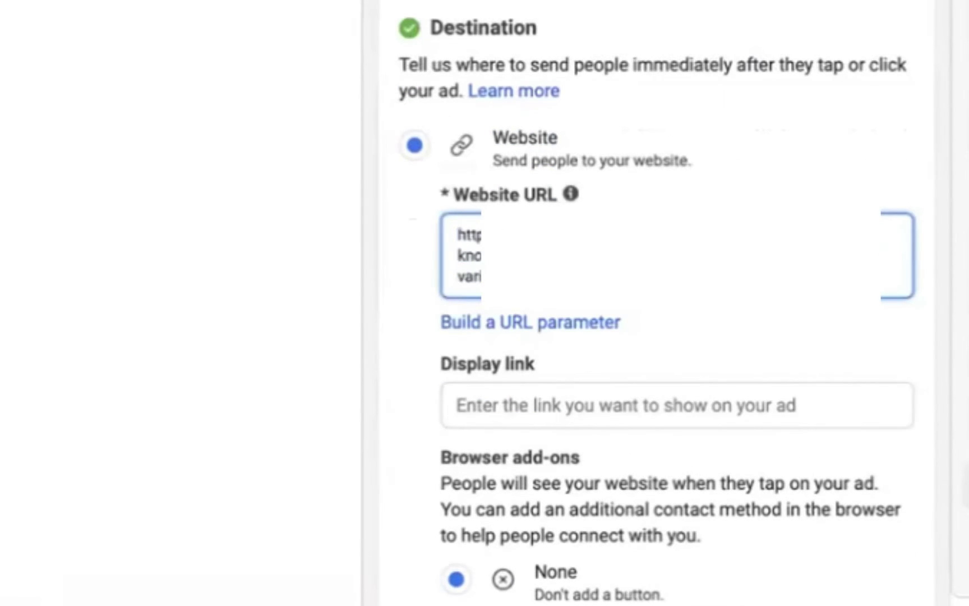
left_click(779, 31)
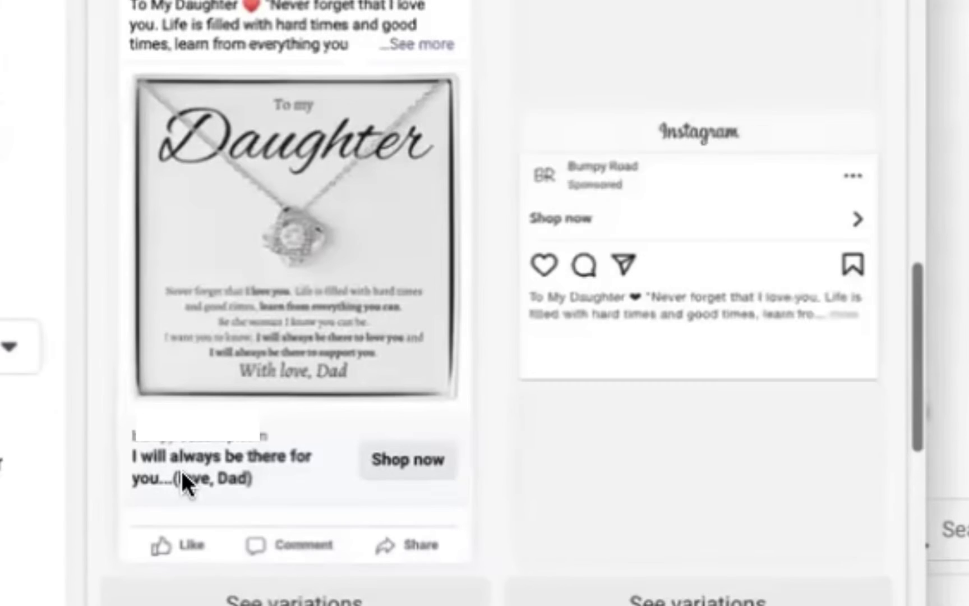
scroll(181, 470, "up", 10)
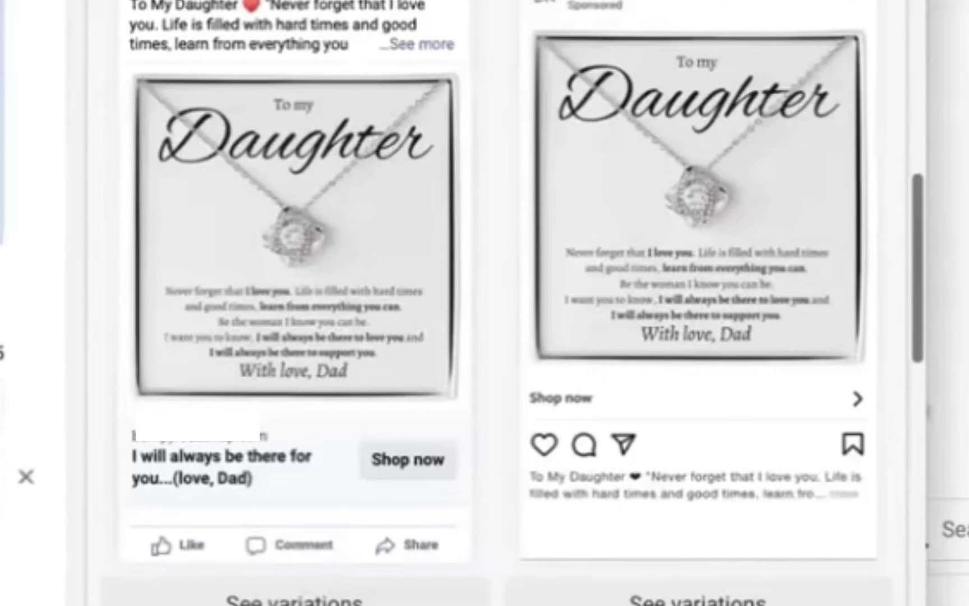
scroll(446, 303, "up", 5)
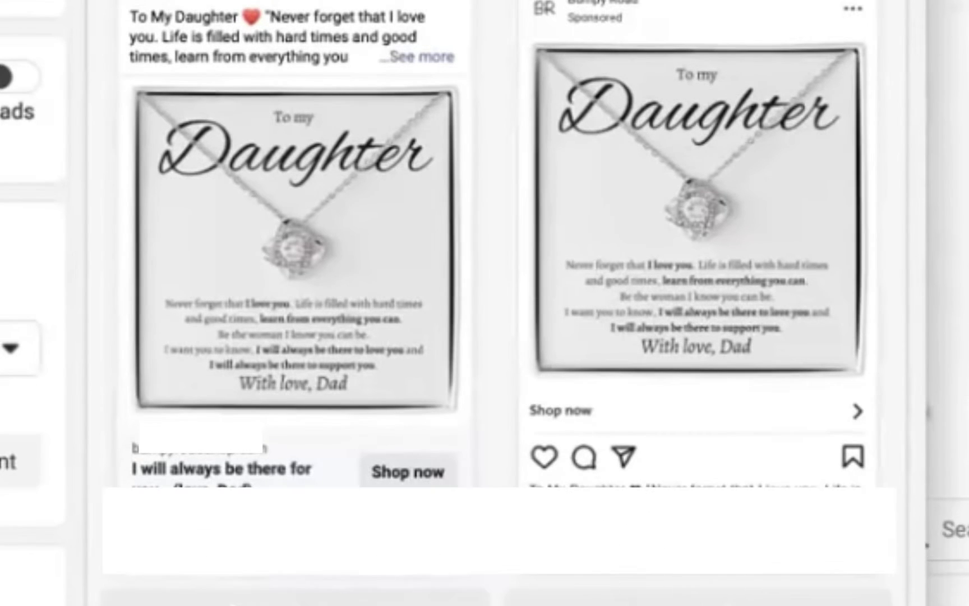
scroll(446, 303, "up", 3)
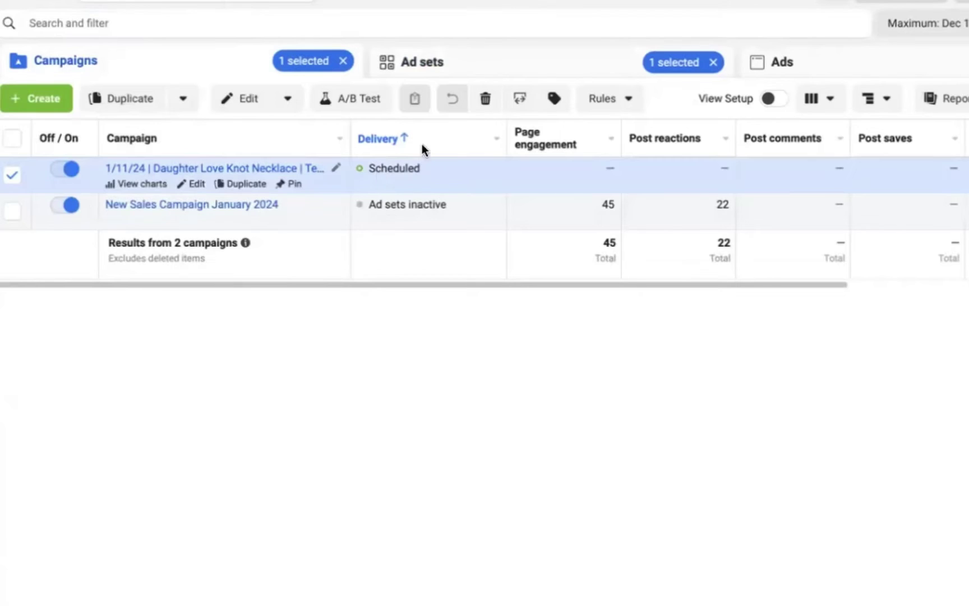
Step: Make one copy of the Image 1 ad in the original campaign
left_click(480, 65)
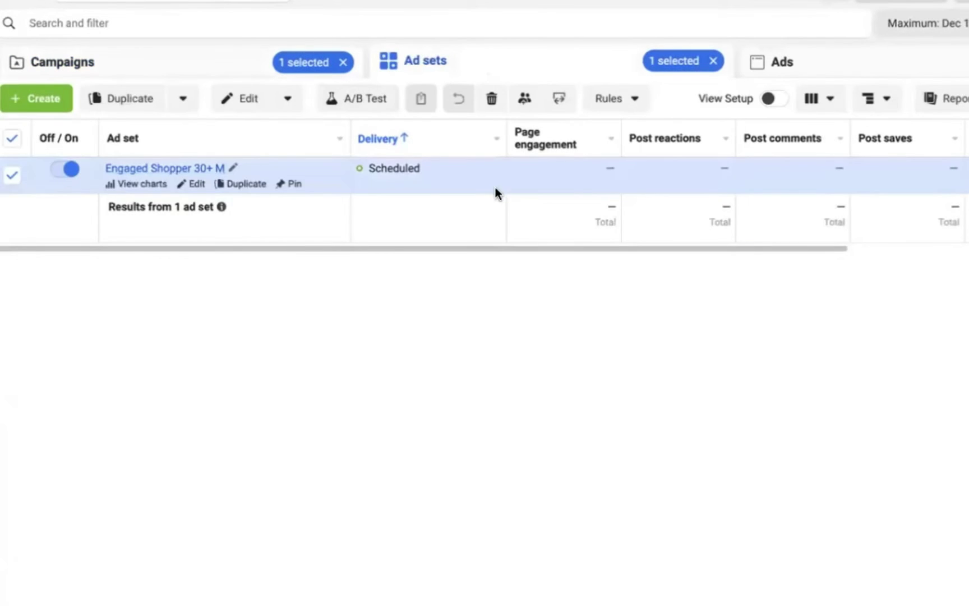
left_click(791, 59)
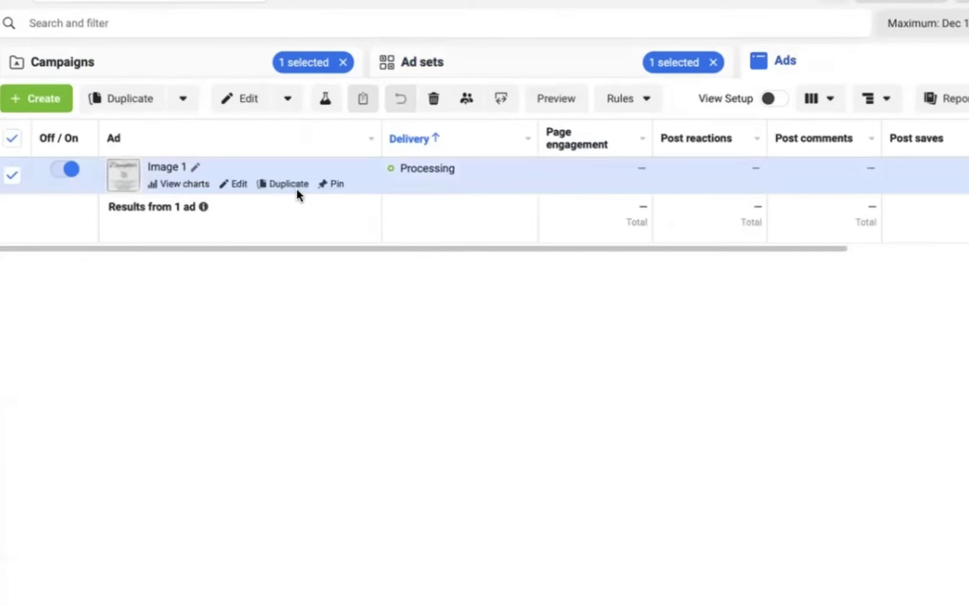
left_click(288, 184)
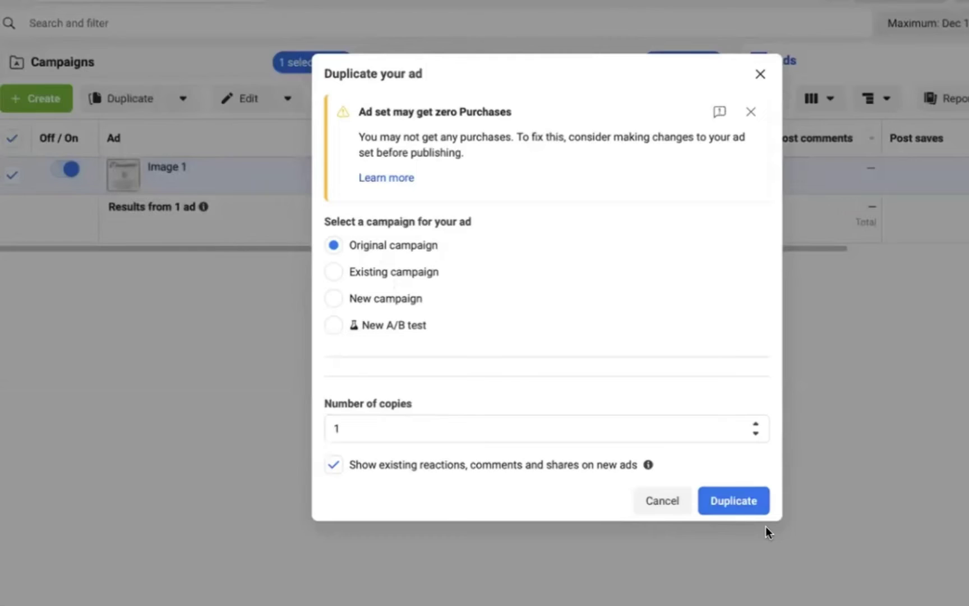
left_click(746, 499)
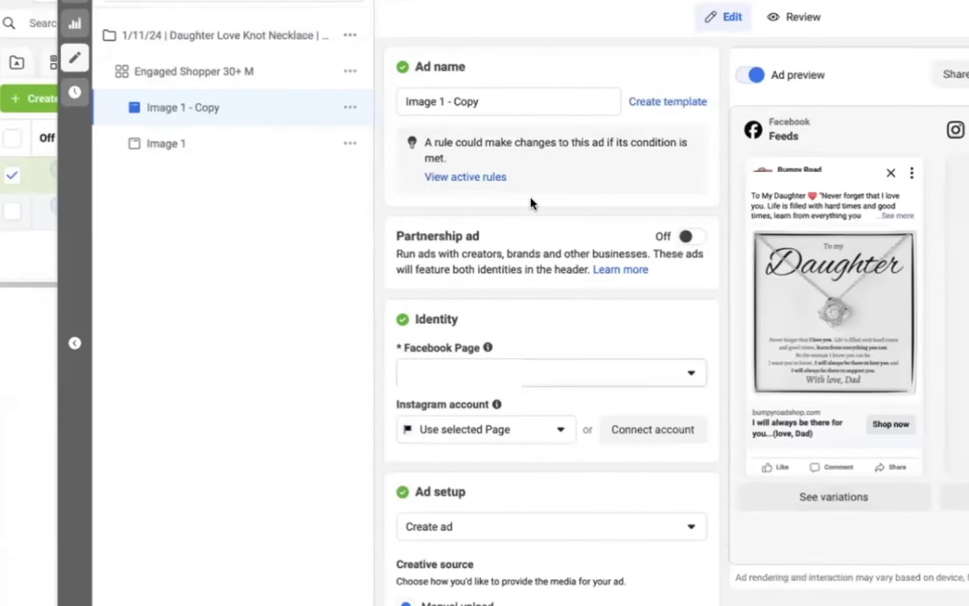
Step: Rename the copied ad to Image 2
left_click(441, 102)
key("BackSpace")
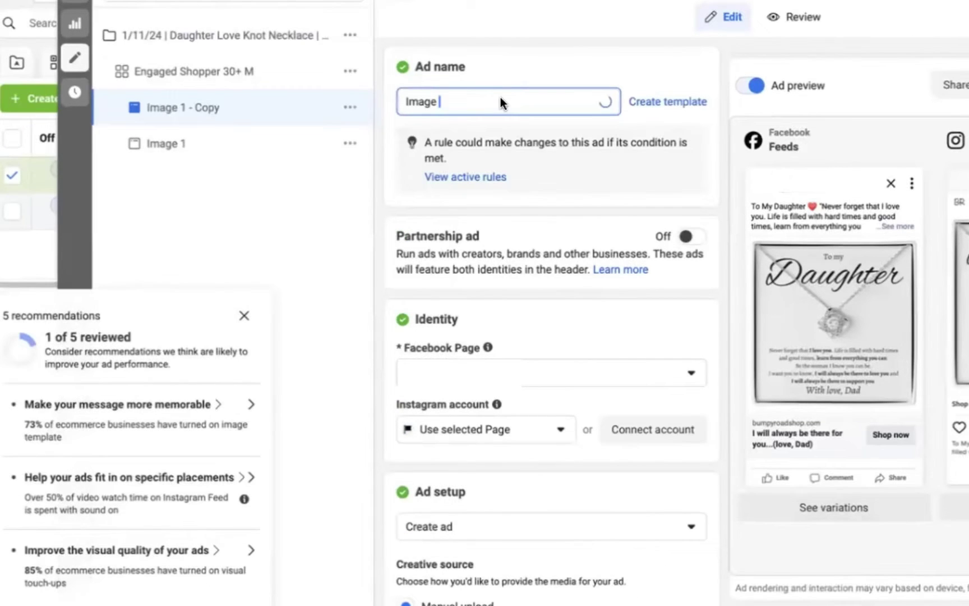
type("2")
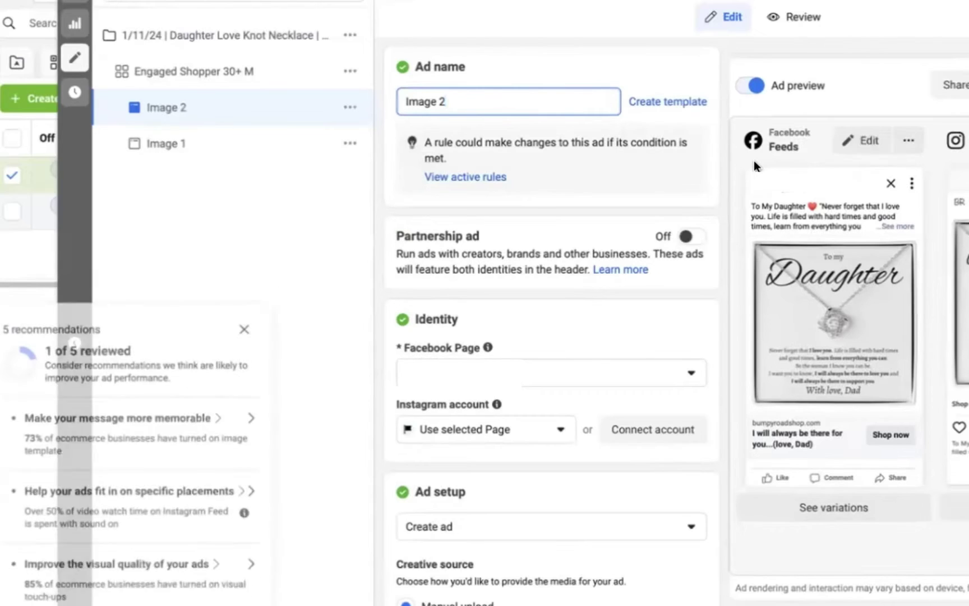
left_click(726, 161)
Step: Replace its image with the second library photo of the boxed necklace and close the editor
scroll(678, 210, "down", 3)
scroll(678, 209, "down", 7)
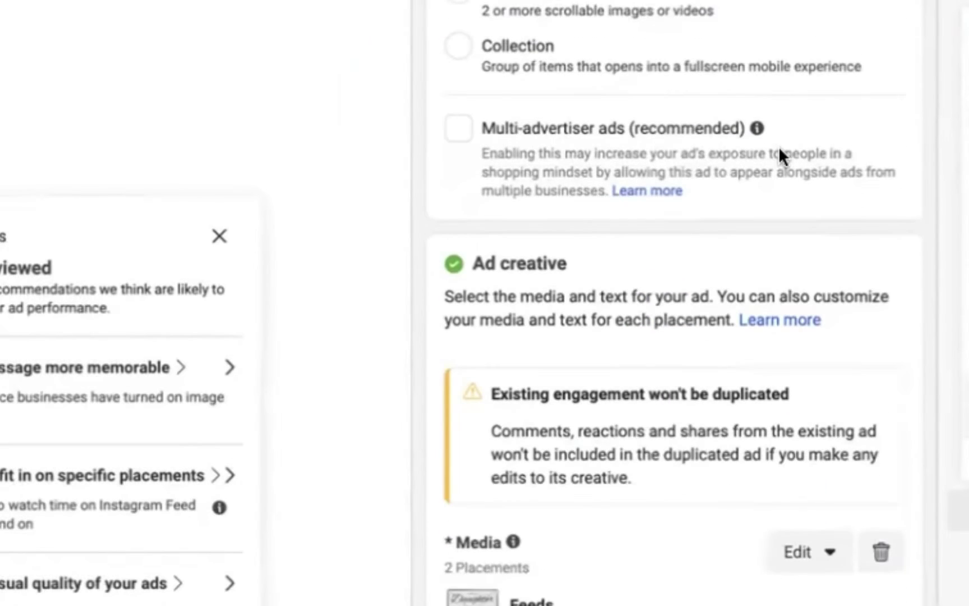
scroll(778, 147, "down", 6)
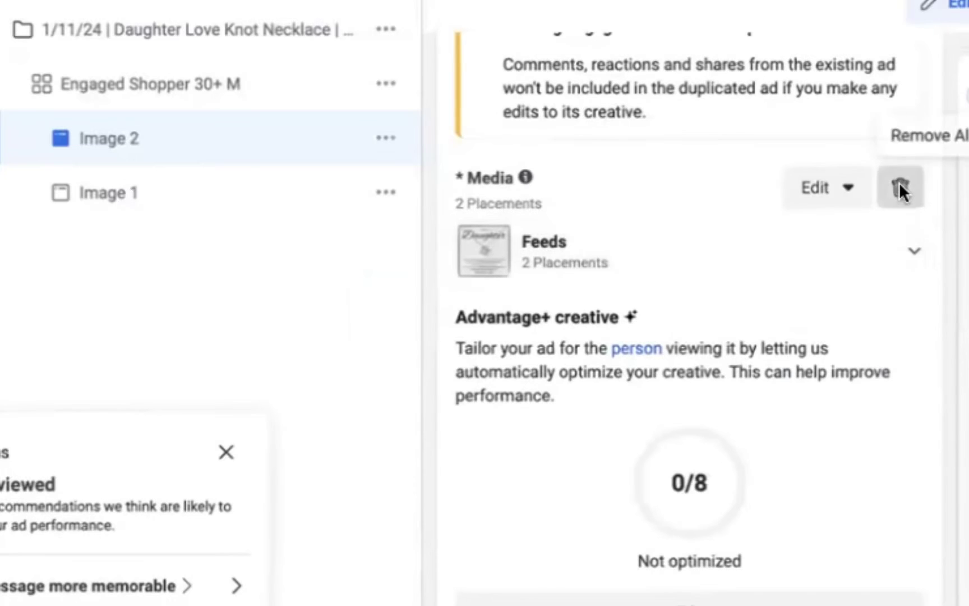
left_click(900, 188)
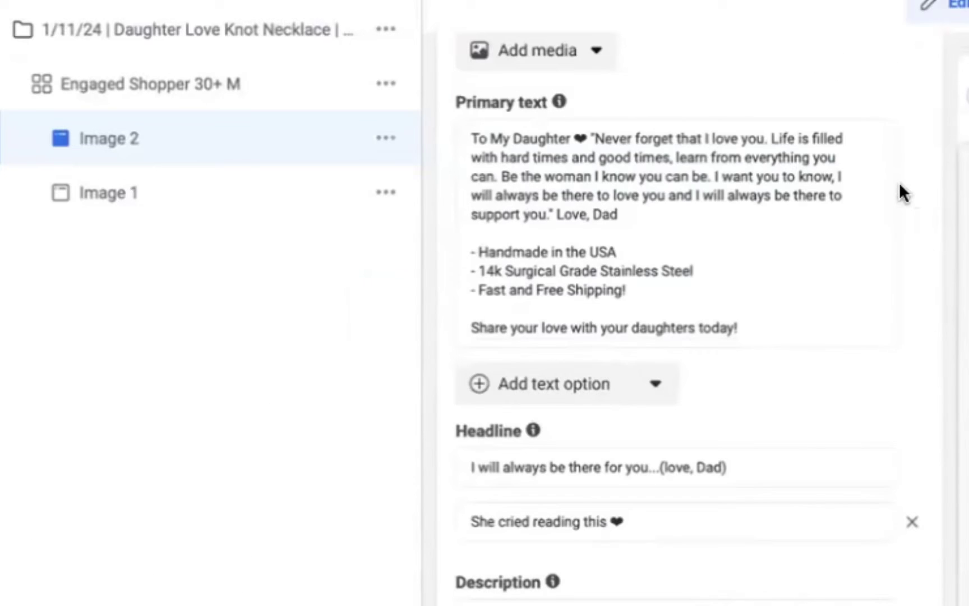
scroll(683, 187, "up", 5)
left_click(539, 263)
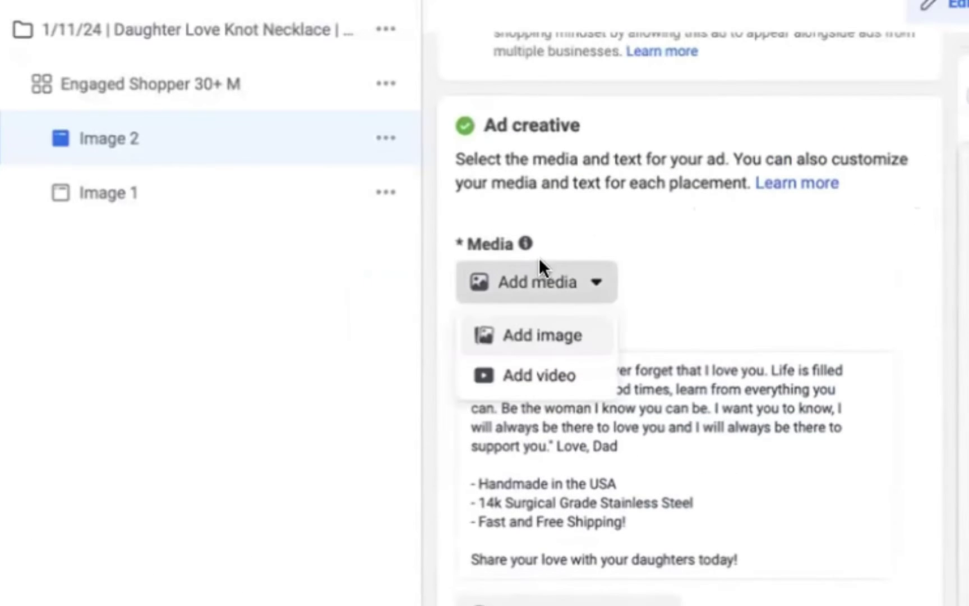
left_click(537, 331)
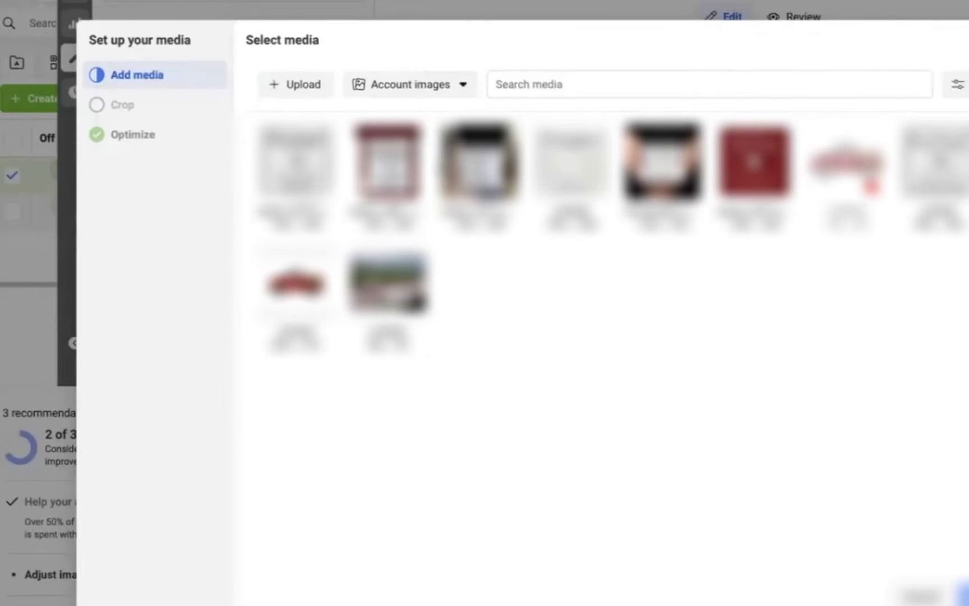
left_click(387, 162)
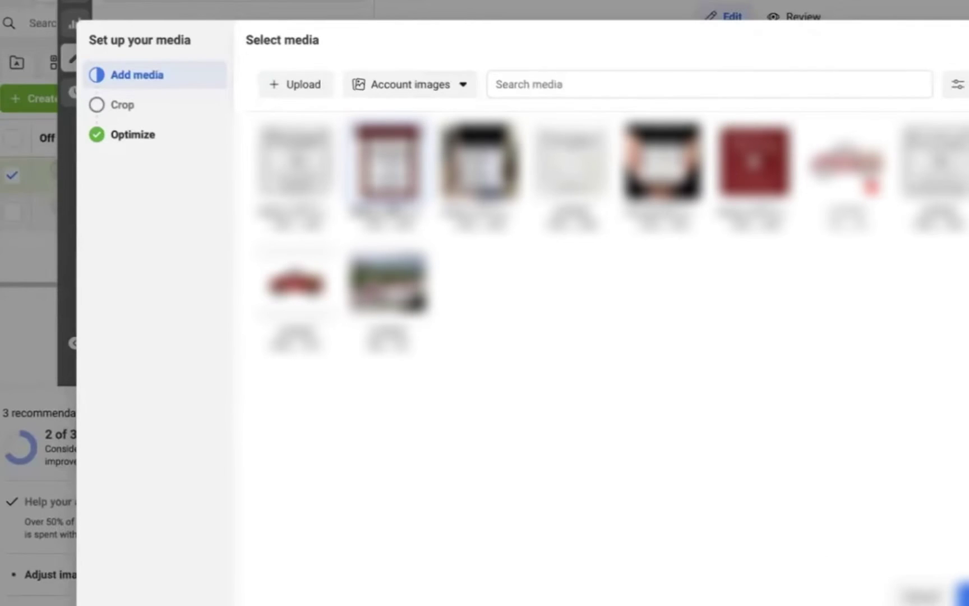
left_click(962, 593)
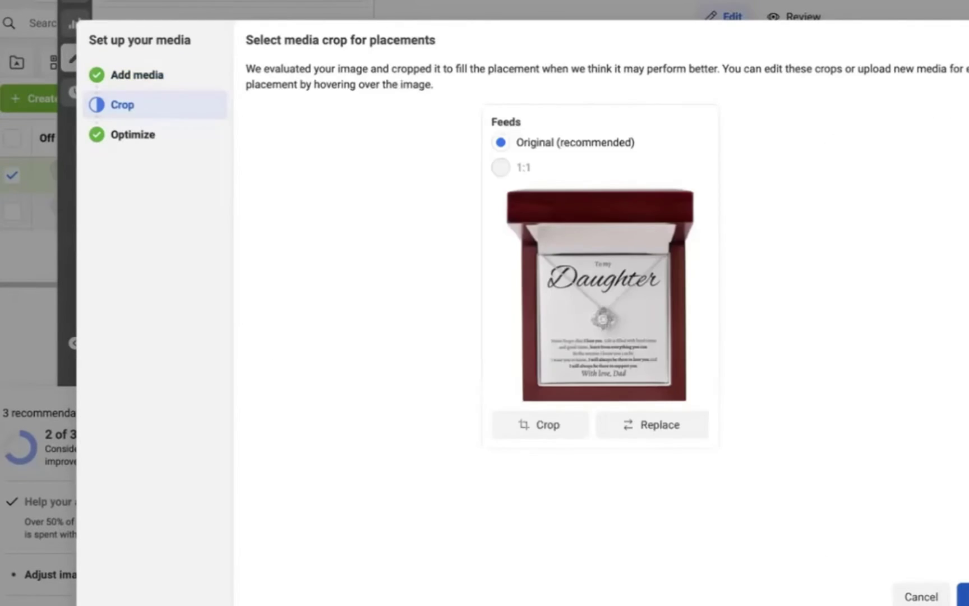
left_click(963, 594)
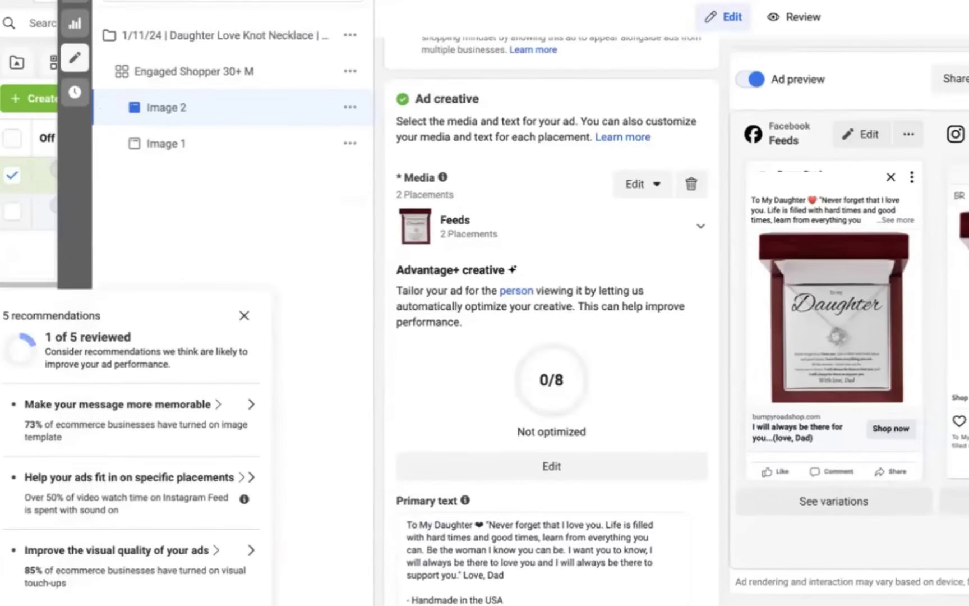
scroll(681, 374, "up", 1)
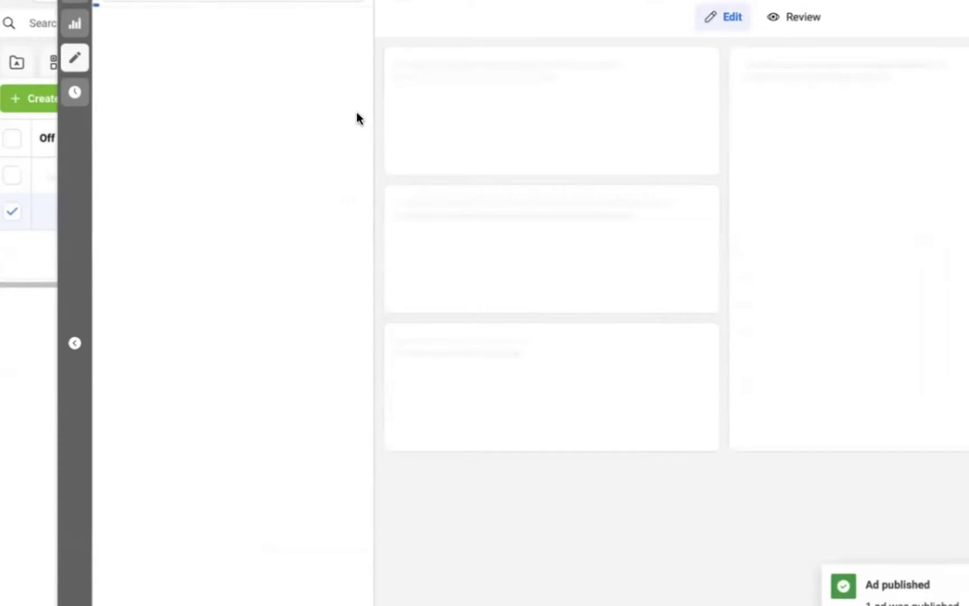
left_click(81, 1)
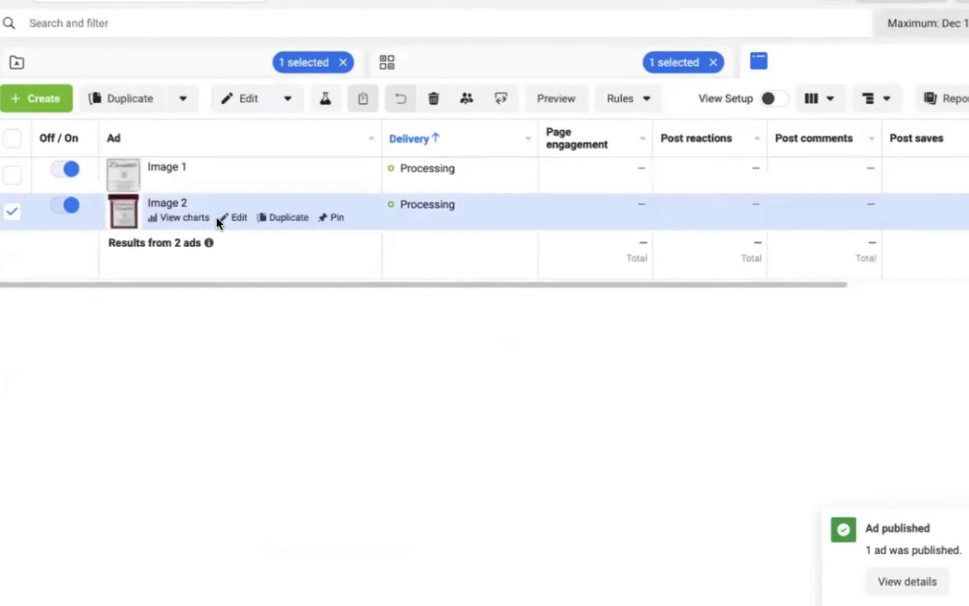
left_click(260, 215)
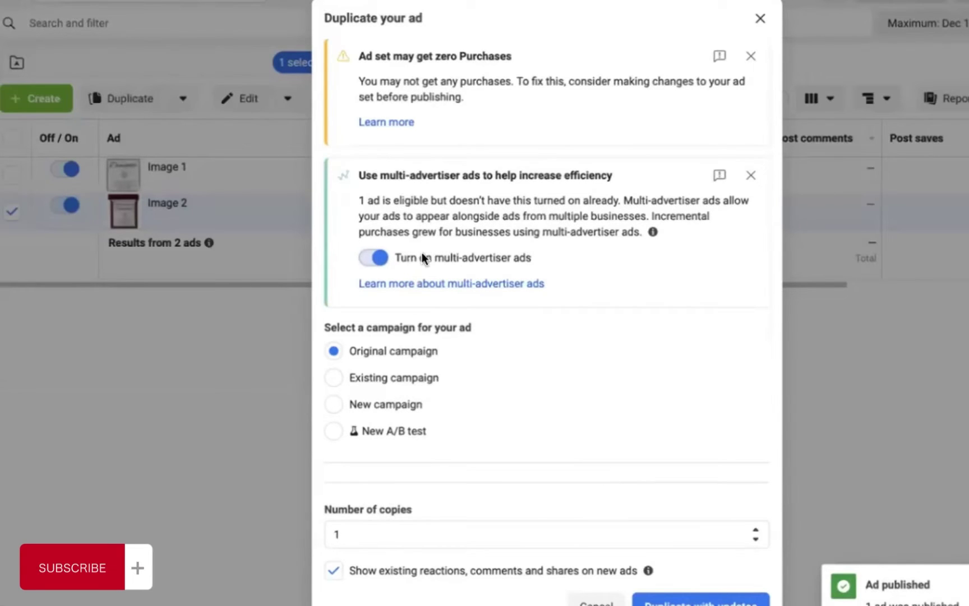
Step: Duplicate Image 2 with multi-advertiser ads off and rename the copy Image 3
left_click(378, 257)
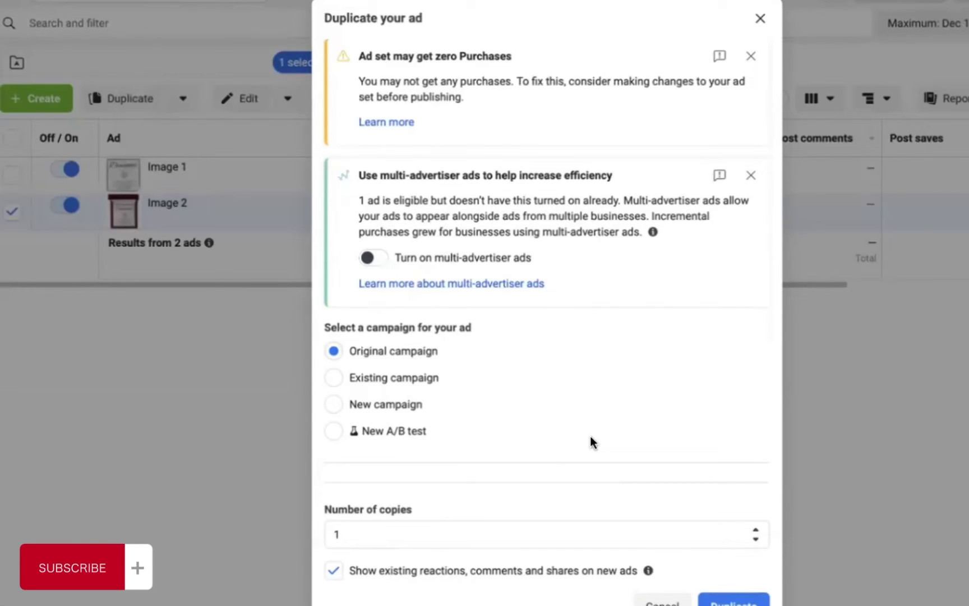
left_click(734, 600)
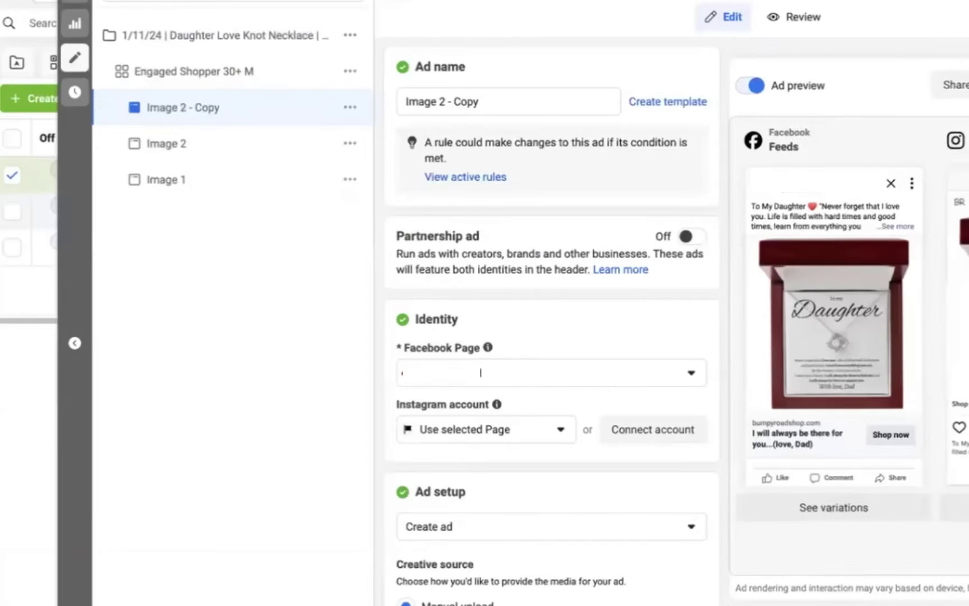
left_click_drag(441, 99, 481, 100)
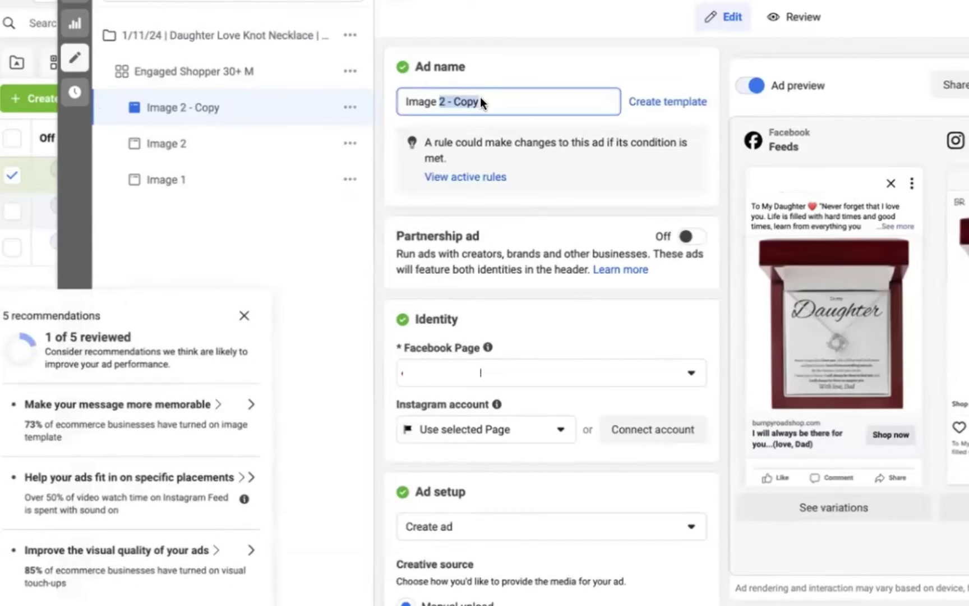
type("3")
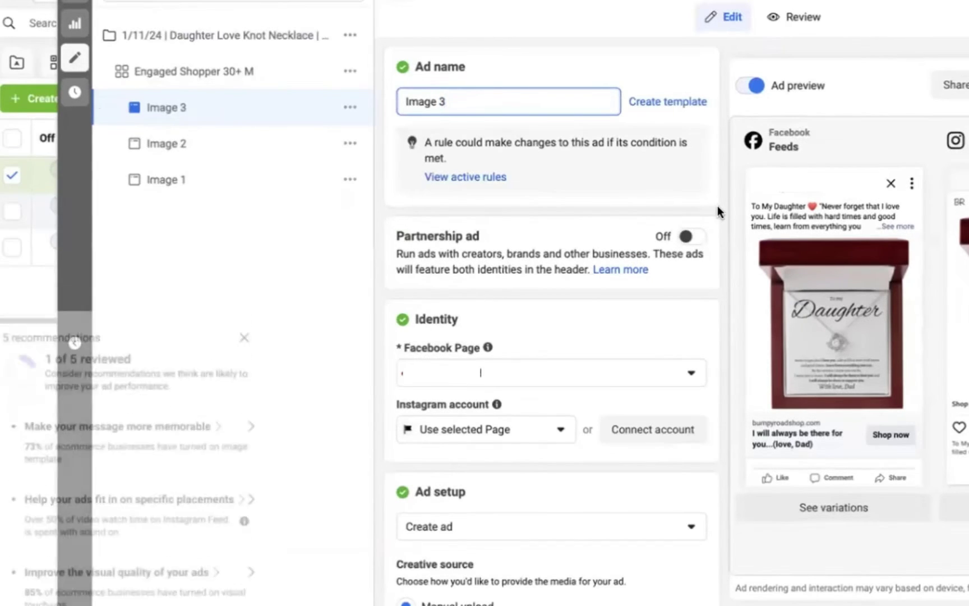
scroll(718, 262, "down", 6)
scroll(826, 417, "down", 5)
scroll(824, 432, "down", 4)
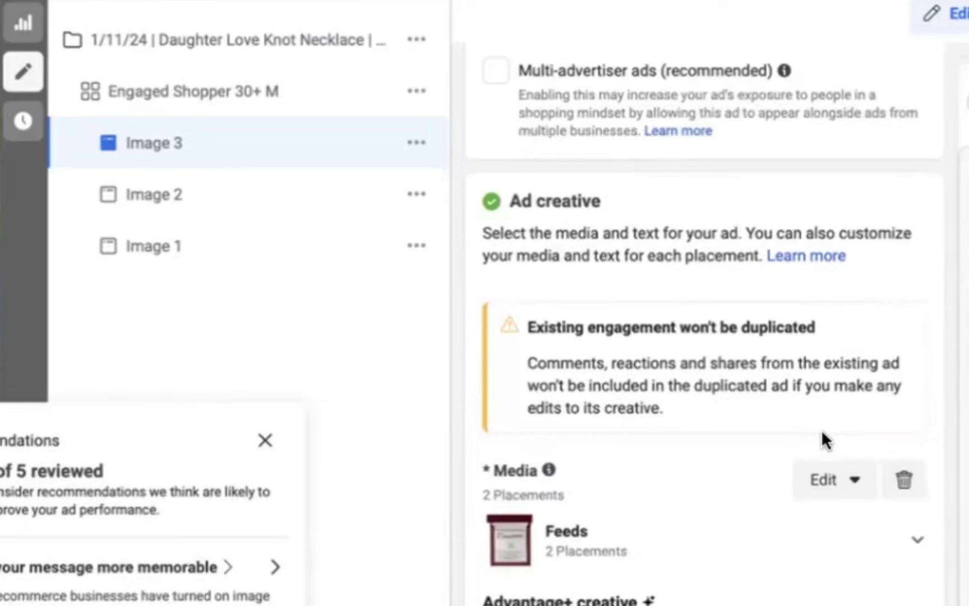
Step: Replace Image 3's photo with the third account image, the hand-held necklace box, and continue through cropping
left_click(913, 484)
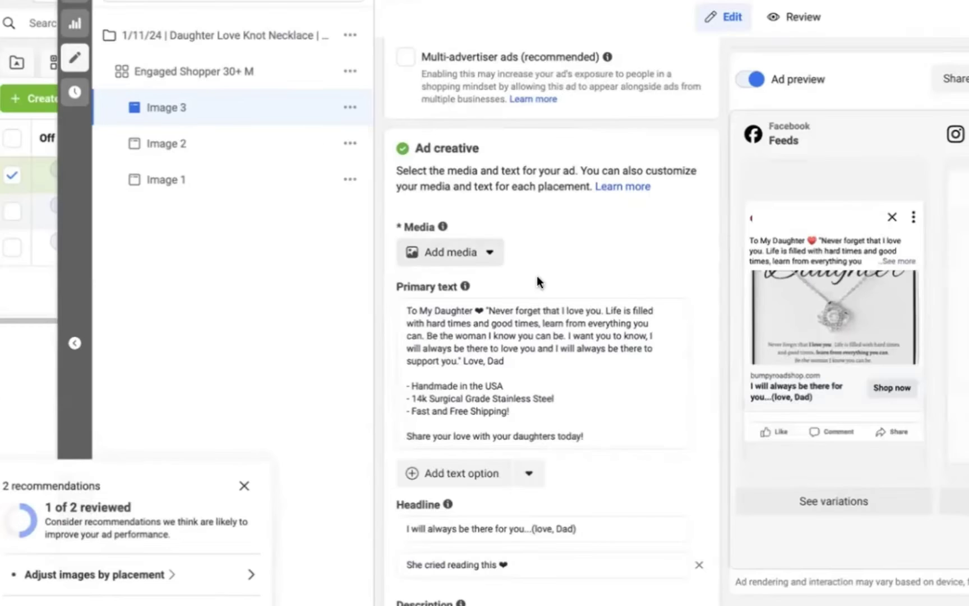
left_click(591, 333)
left_click(439, 313)
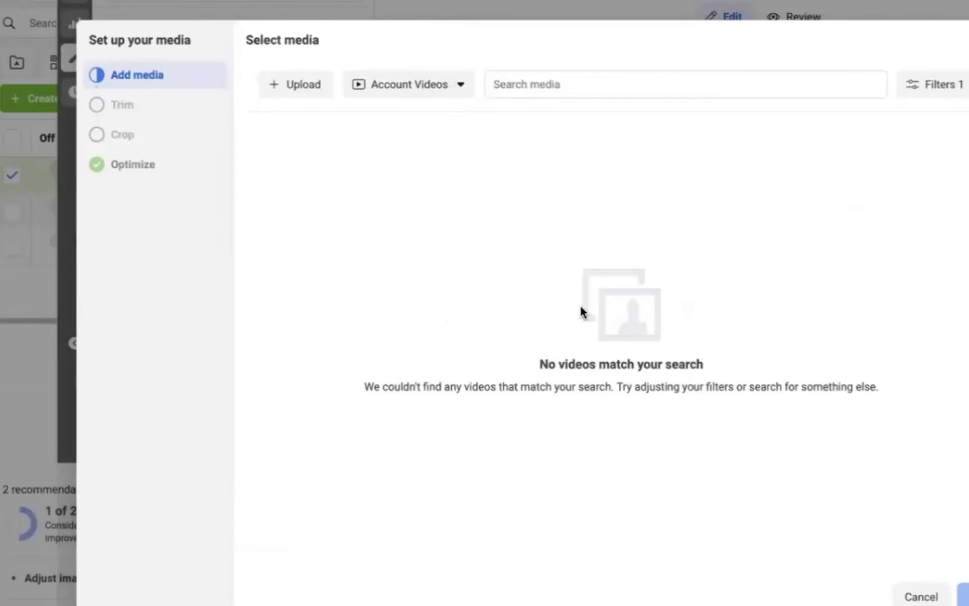
key("Escape")
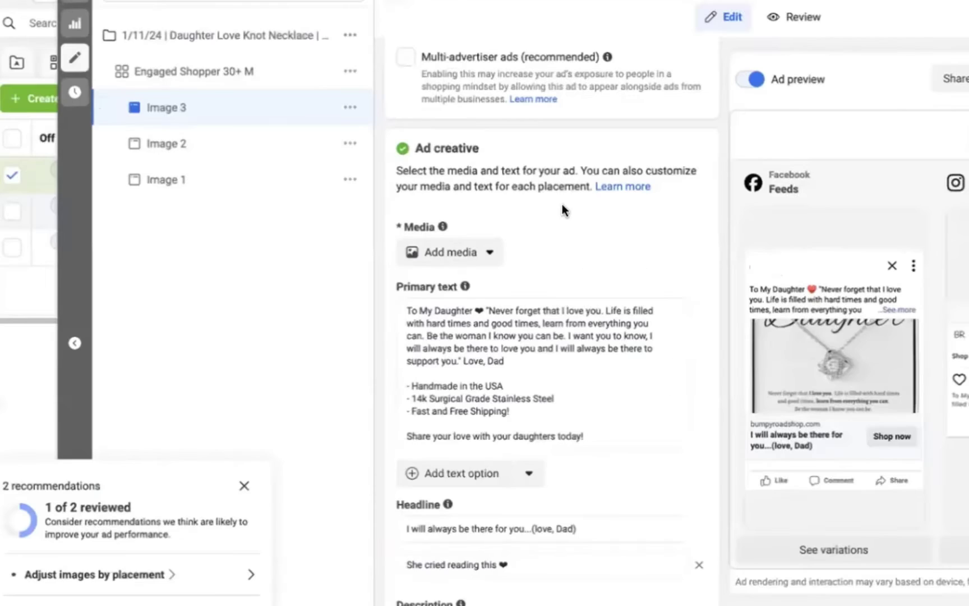
left_click(453, 258)
left_click(452, 285)
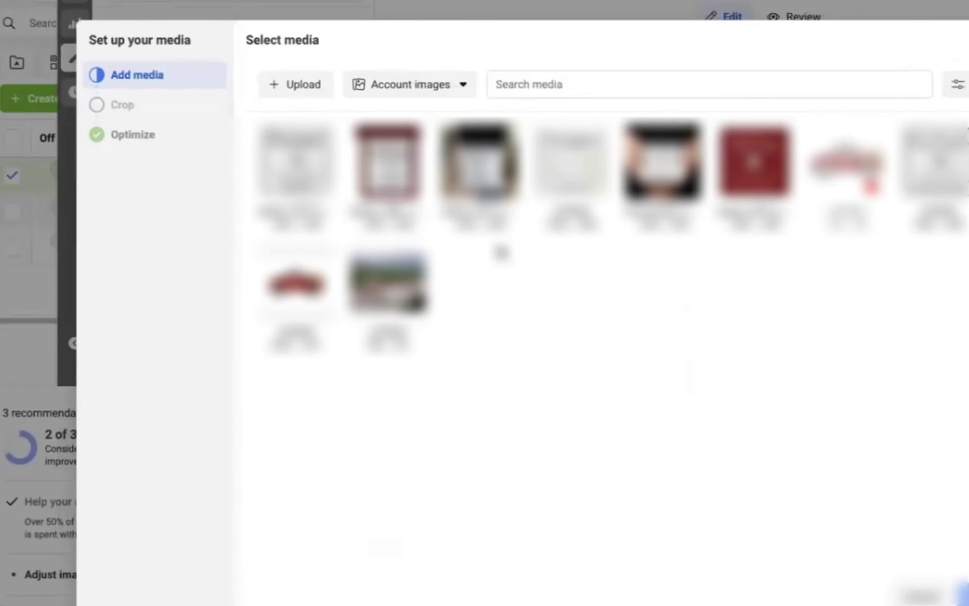
left_click(453, 185)
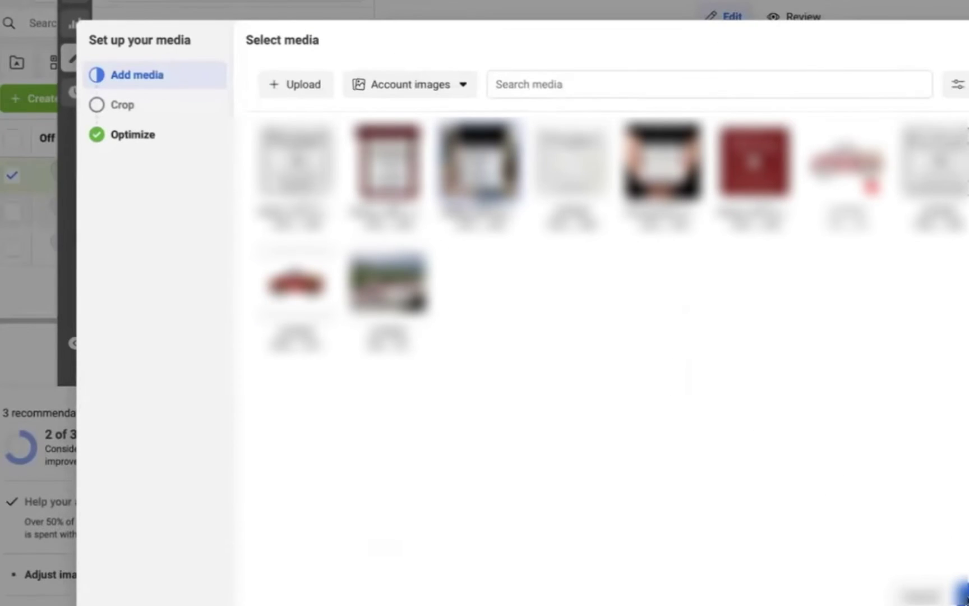
left_click(963, 596)
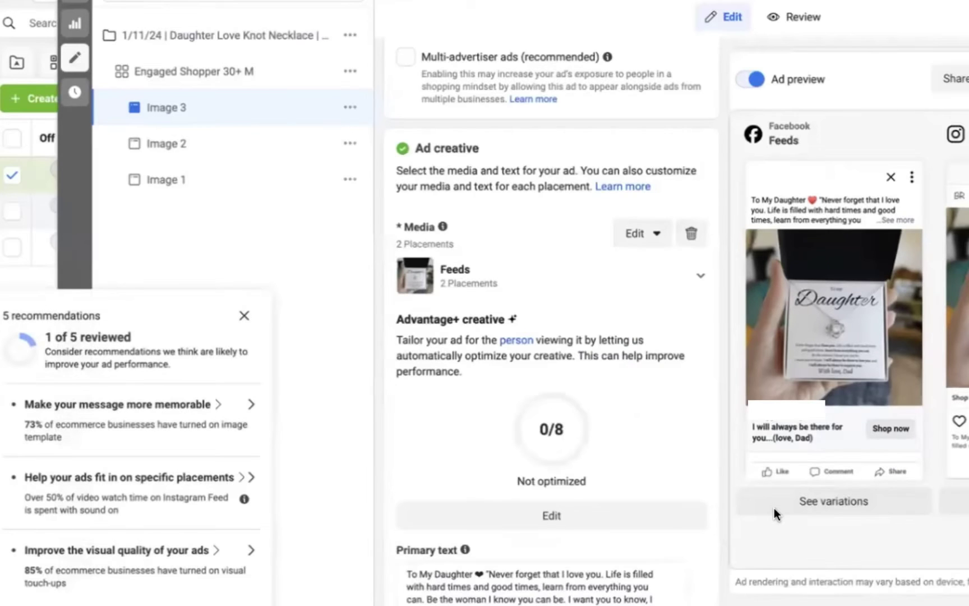
scroll(775, 508, "down", 8)
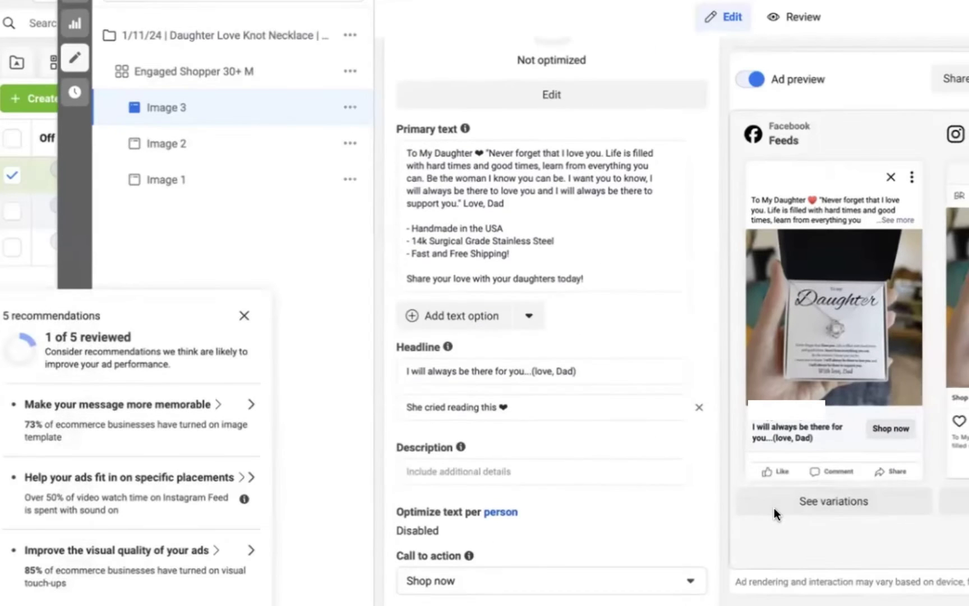
scroll(688, 432, "down", 2)
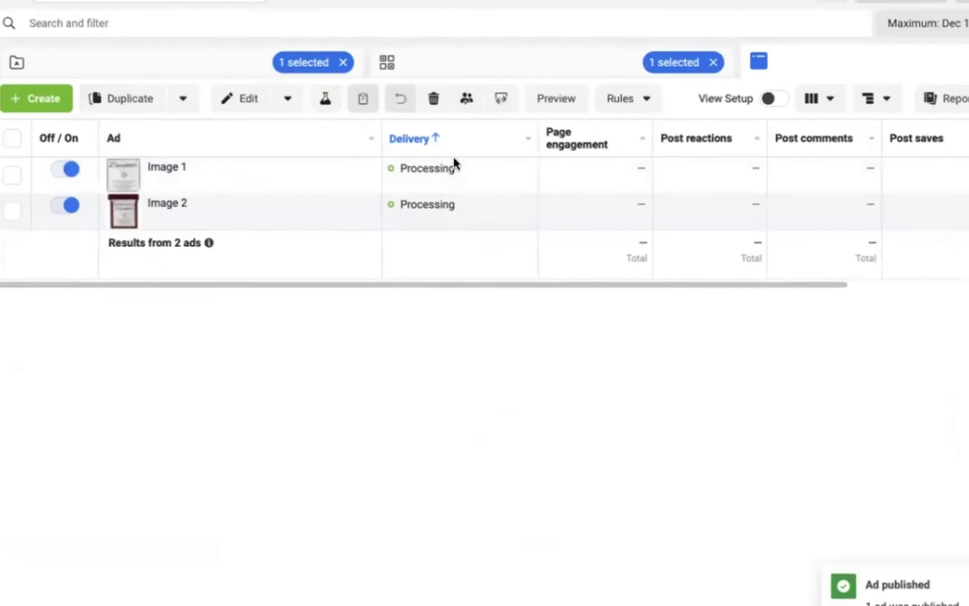
Step: Refresh the ads list, then start duplicating the Engaged Shopper 30+ M ad set
left_click(489, 60)
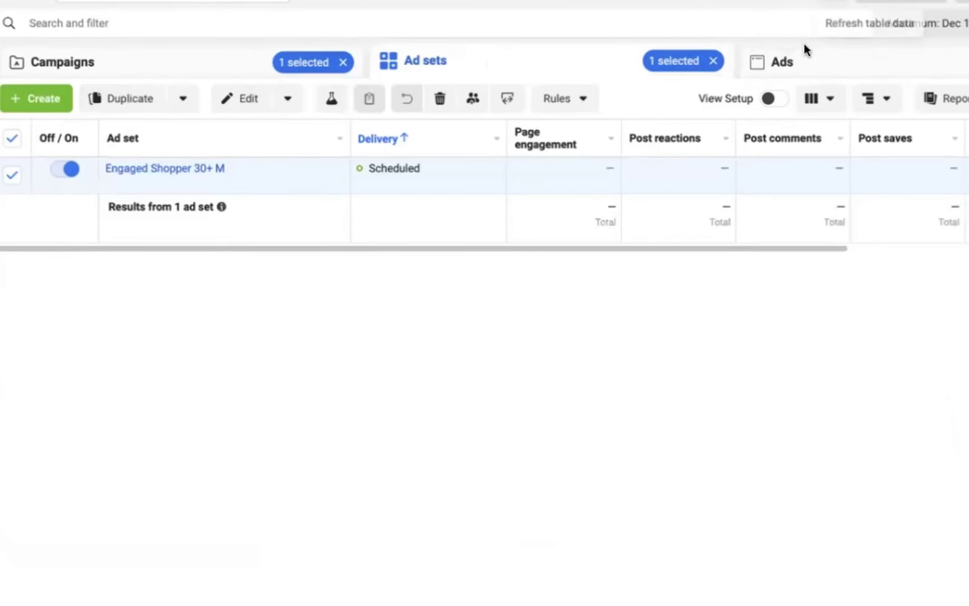
left_click(788, 61)
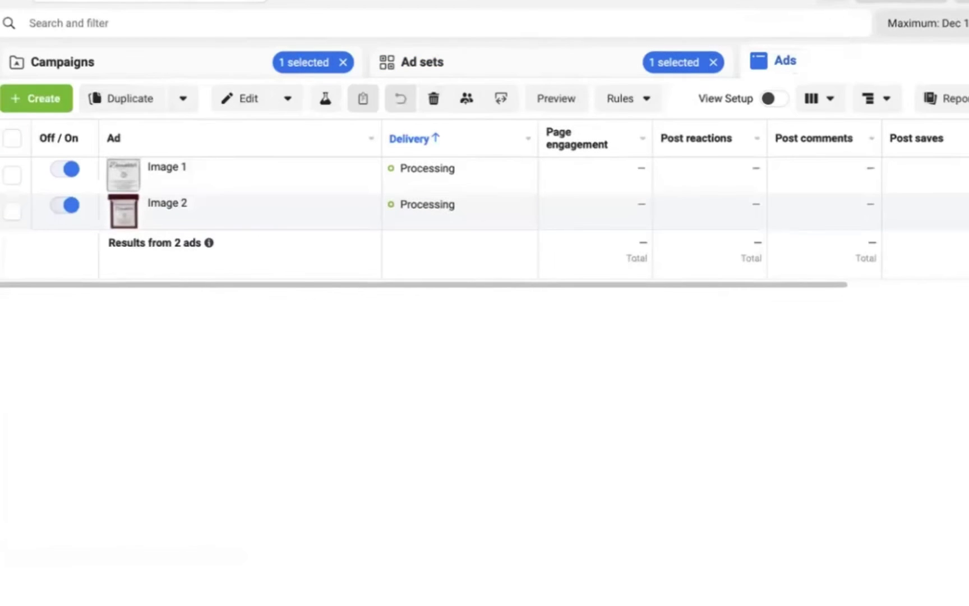
key("F5")
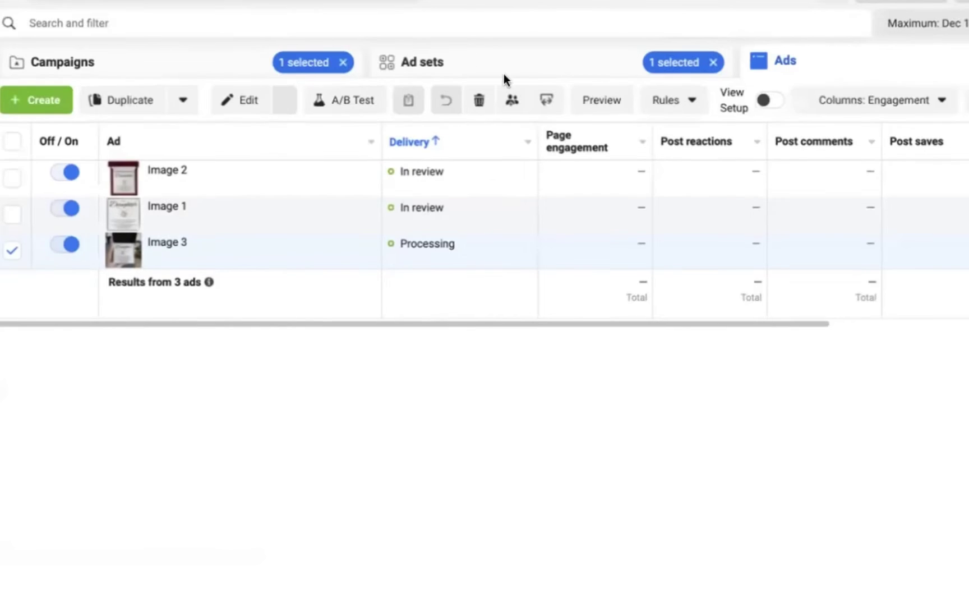
left_click(509, 59)
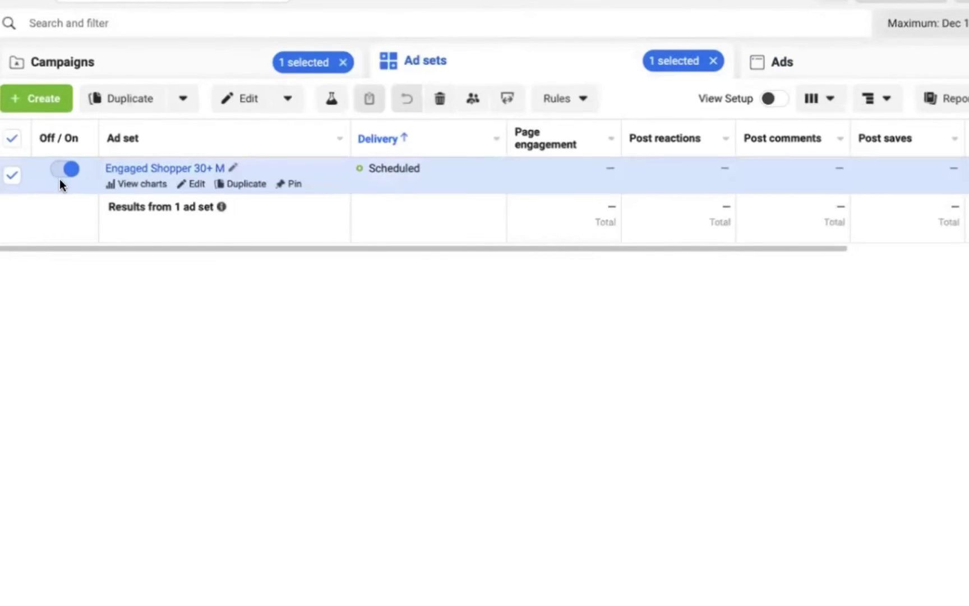
left_click(248, 183)
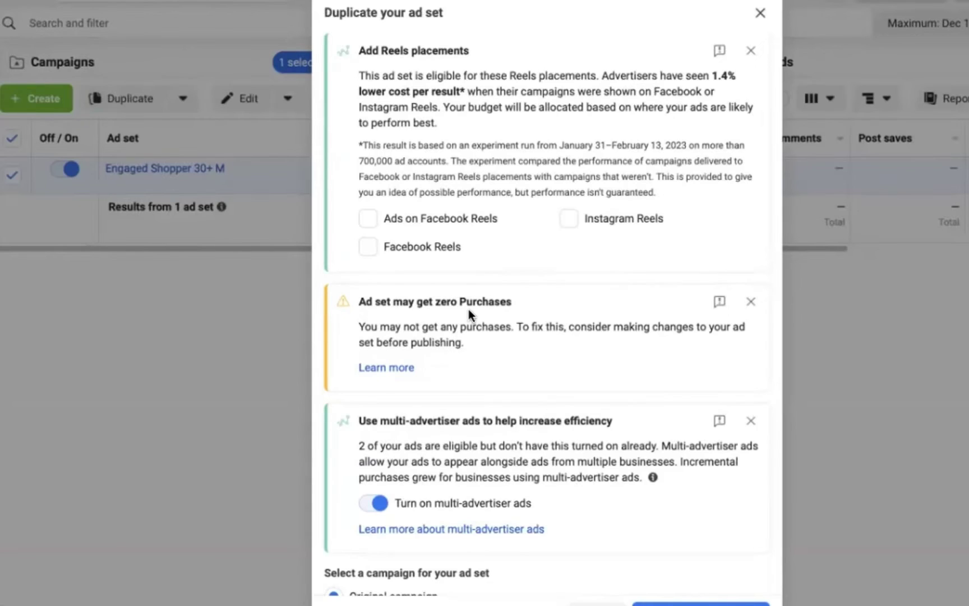
Step: Turn off multi-advertiser ads for the duplicated ad set
scroll(469, 337, "down", 3)
scroll(469, 337, "down", 1)
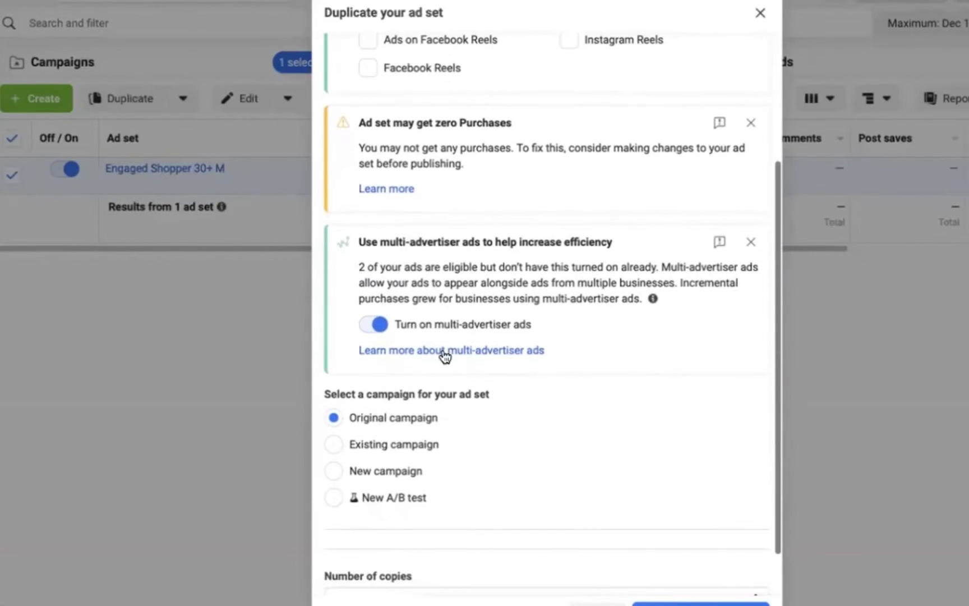
left_click(374, 324)
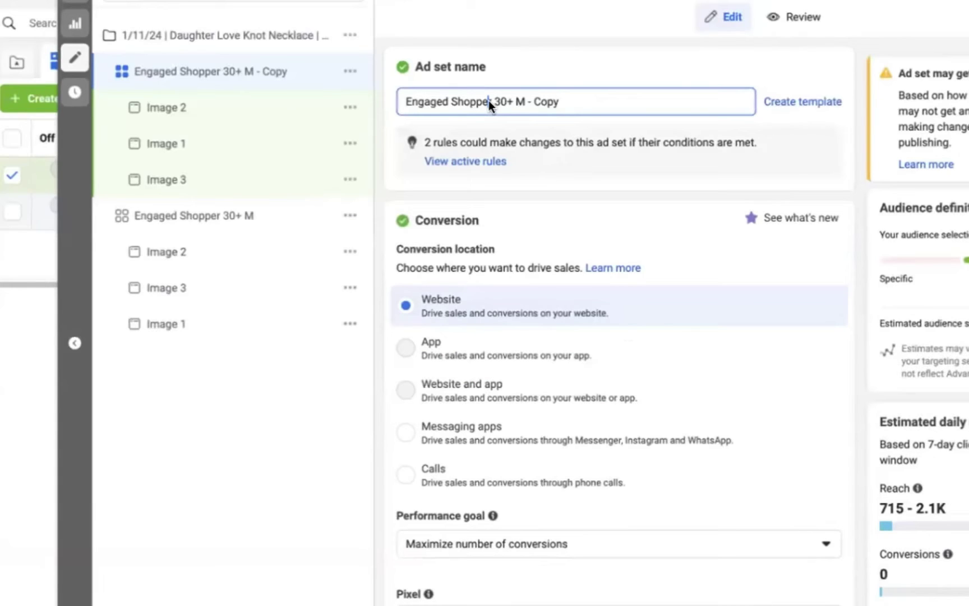
Step: Rename the copy to 'Parents with Adult Kids 30+ M', removing the '- Copy' suffix
left_click_drag(488, 101, 415, 97)
key("BackSpace")
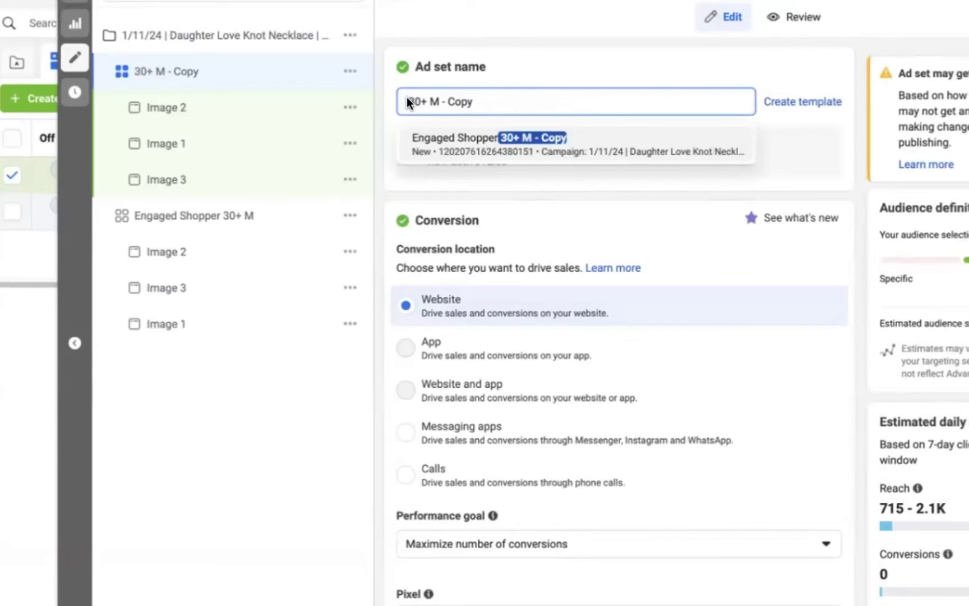
type("Parents ")
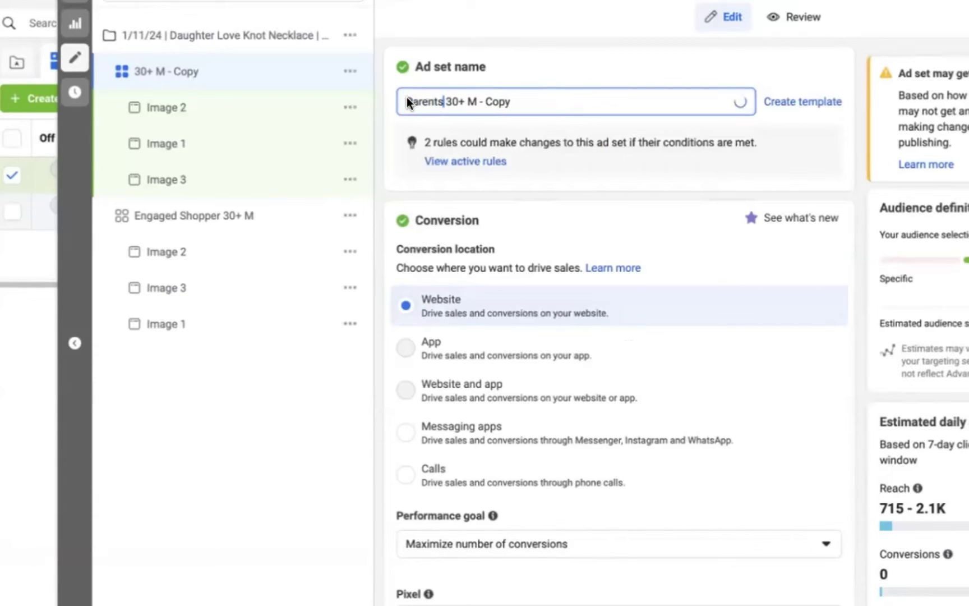
type("with")
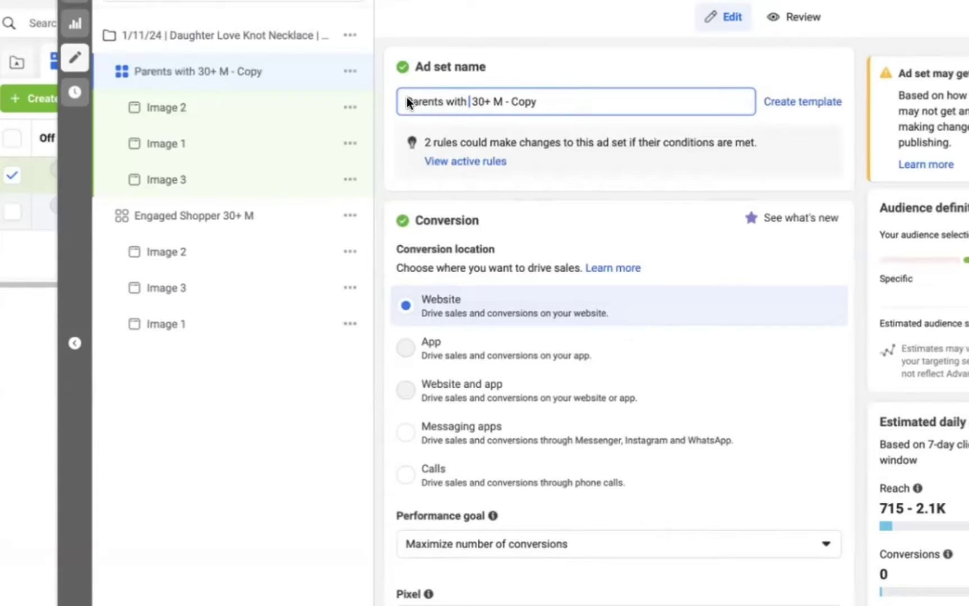
type("Adult Kids")
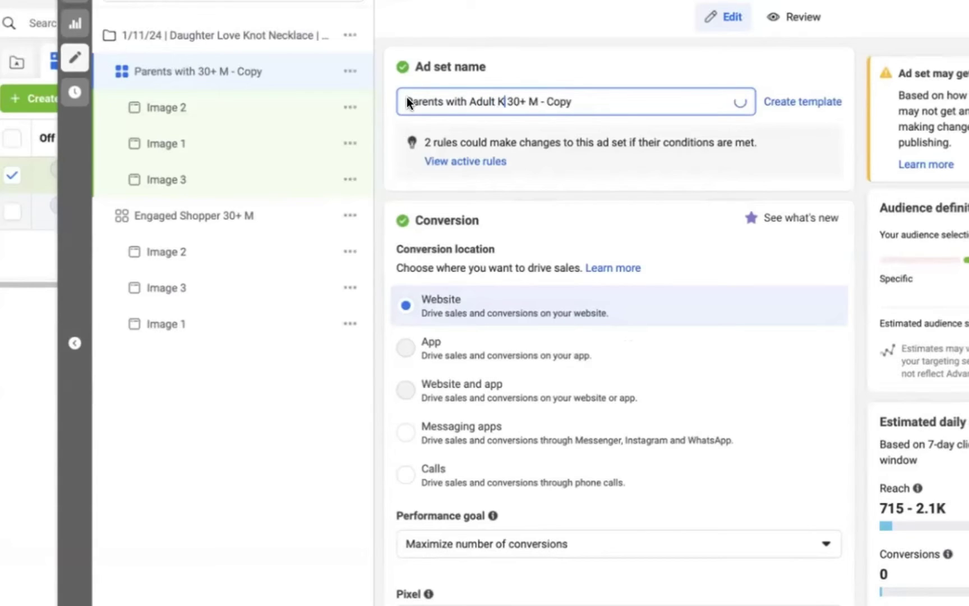
double_click(574, 97)
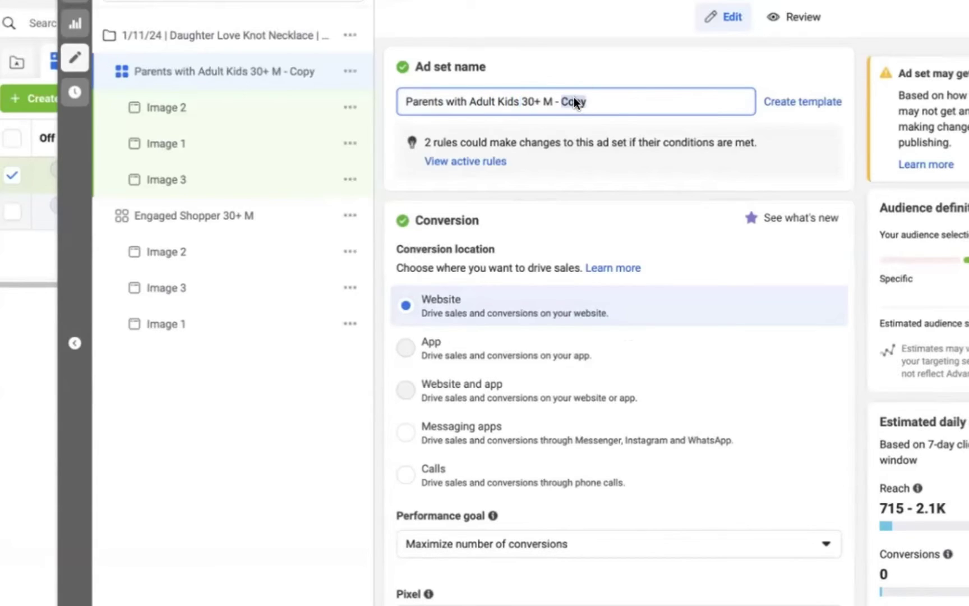
Step: Swap the Engaged Shoppers detailed targeting for Parents with adult children (18-26 years)
scroll(800, 230, "down", 15)
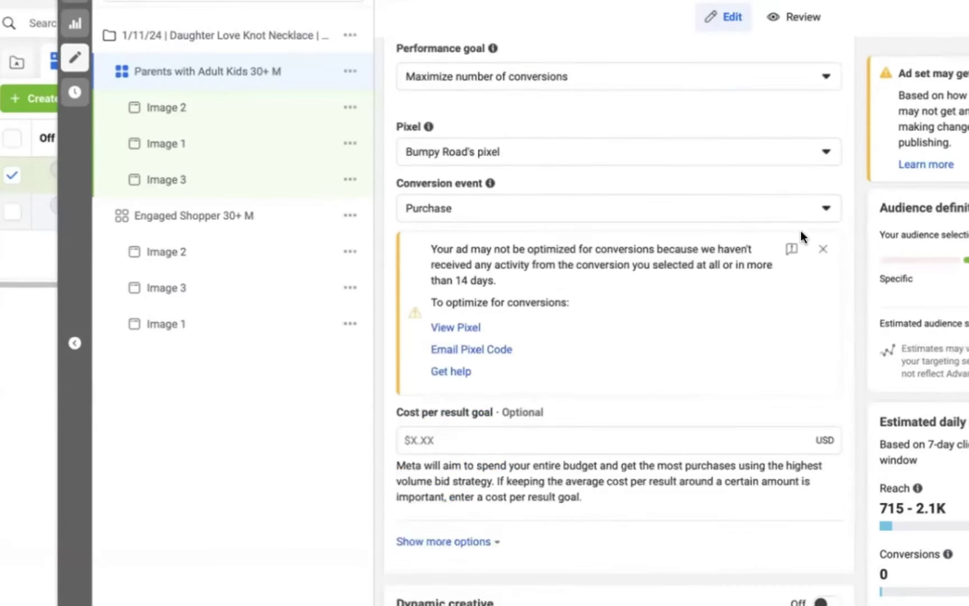
scroll(801, 230, "up", 5)
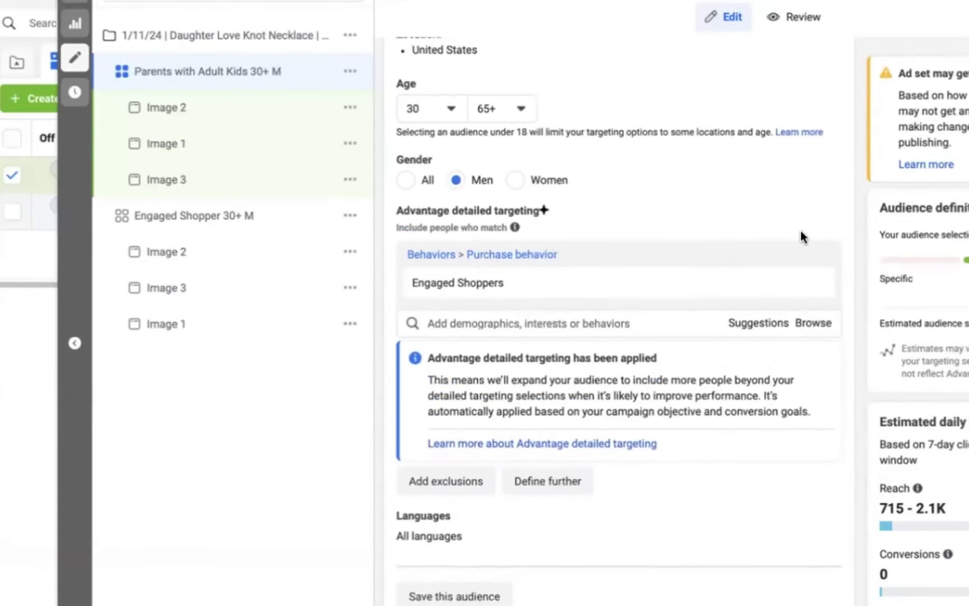
left_click(814, 317)
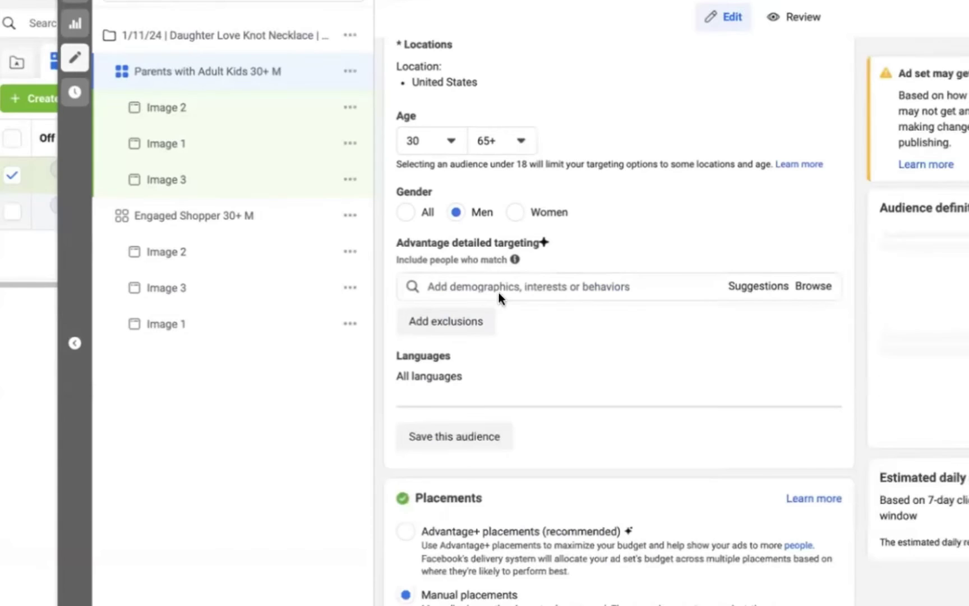
left_click(476, 280)
type("parents with")
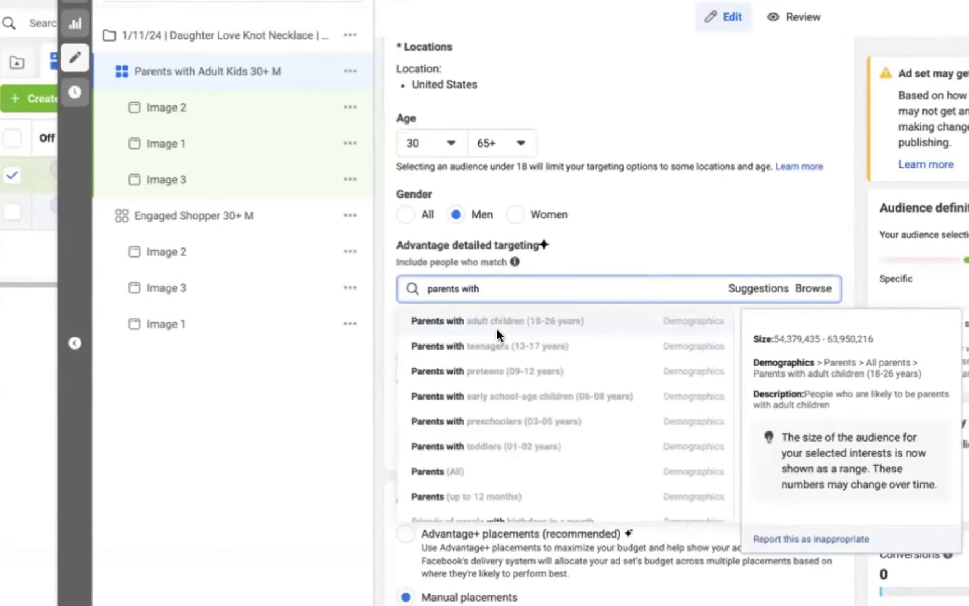
left_click(497, 326)
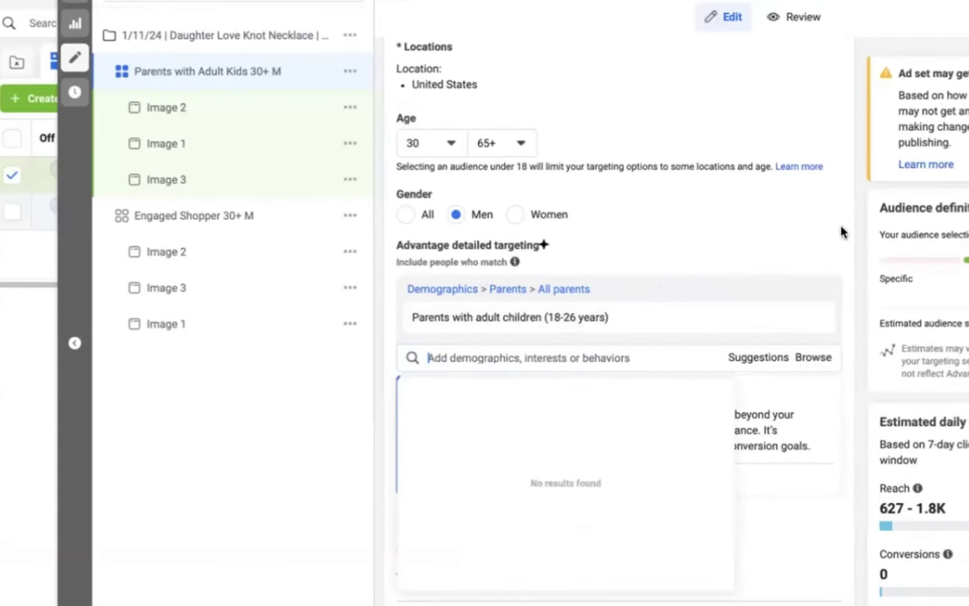
left_click(864, 215)
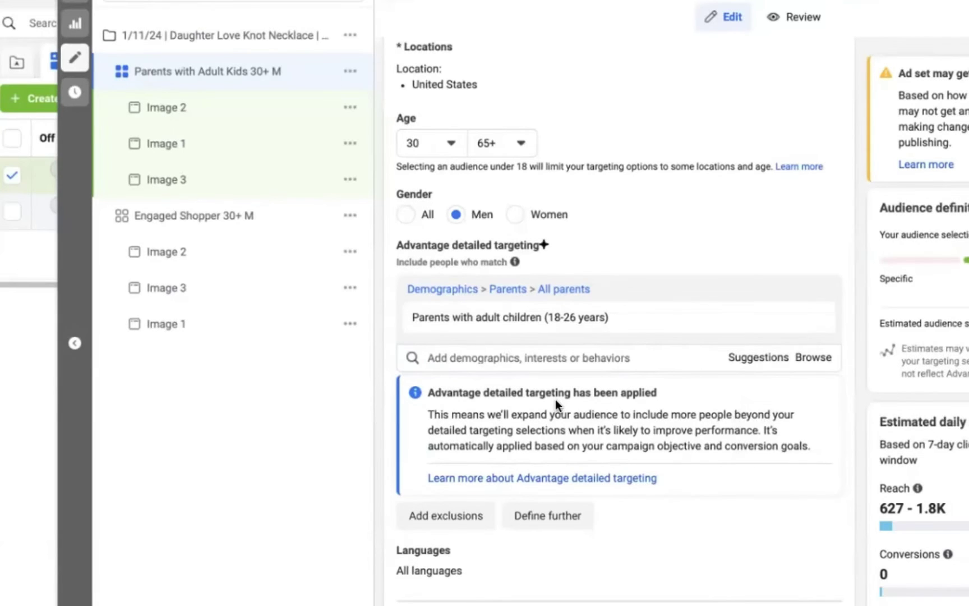
mouse_move(532, 318)
mouse_move(966, 324)
Step: Set the ad set's gender targeting to All instead of men only
left_click(405, 214)
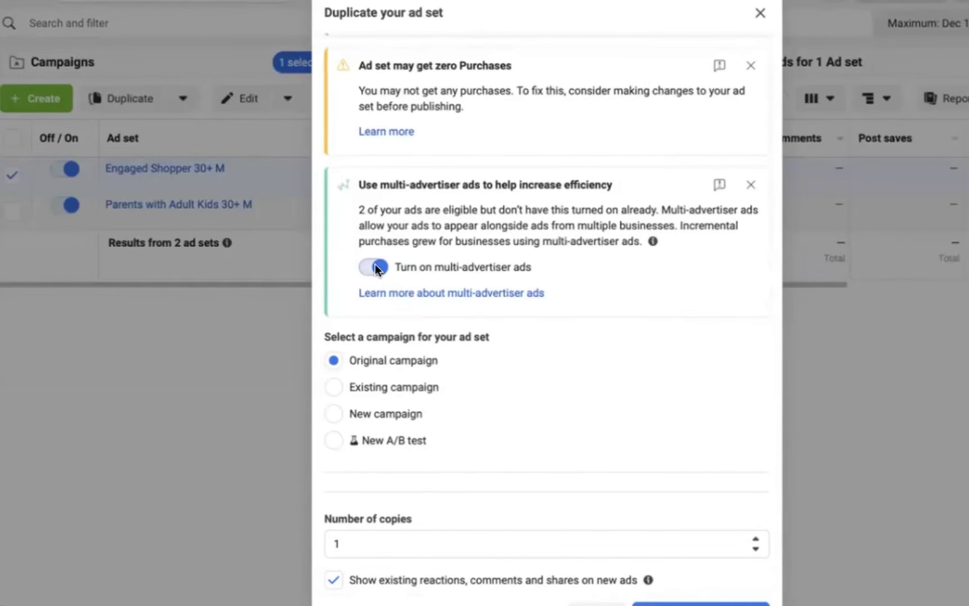
Step: Duplicate Engaged Shopper without multi-advertiser ads and rename the copy 'Costco 30+ M'
left_click(373, 267)
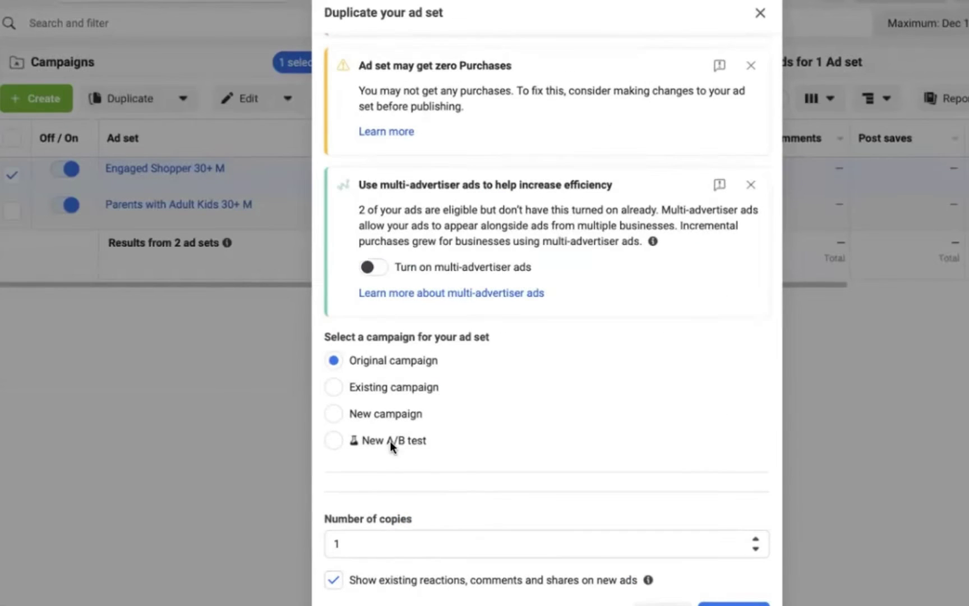
left_click(734, 604)
left_click_drag(495, 111, 406, 101)
mouse_move(766, 369)
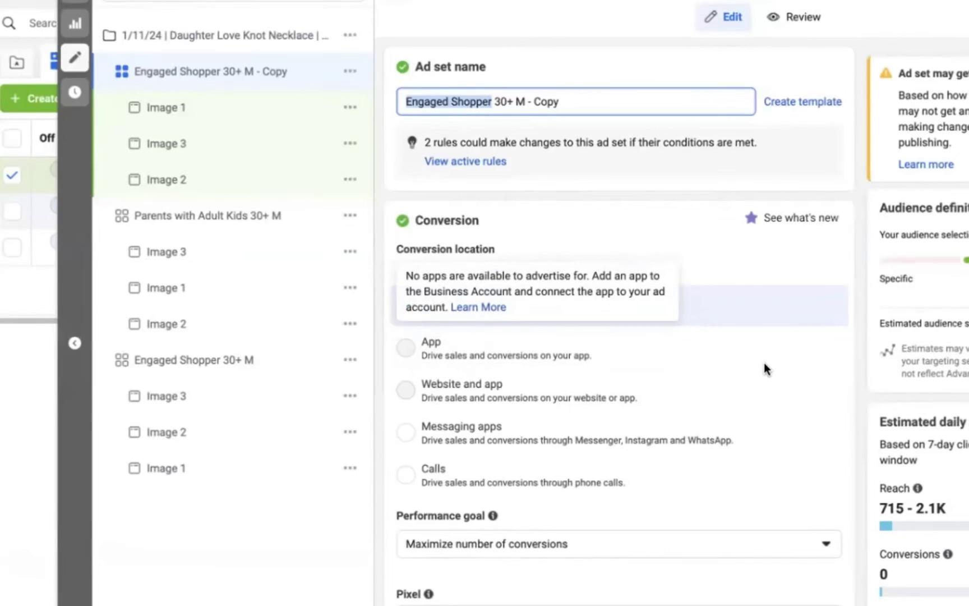
type("Costco")
left_click_drag(507, 101, 476, 100)
key("BackSpace")
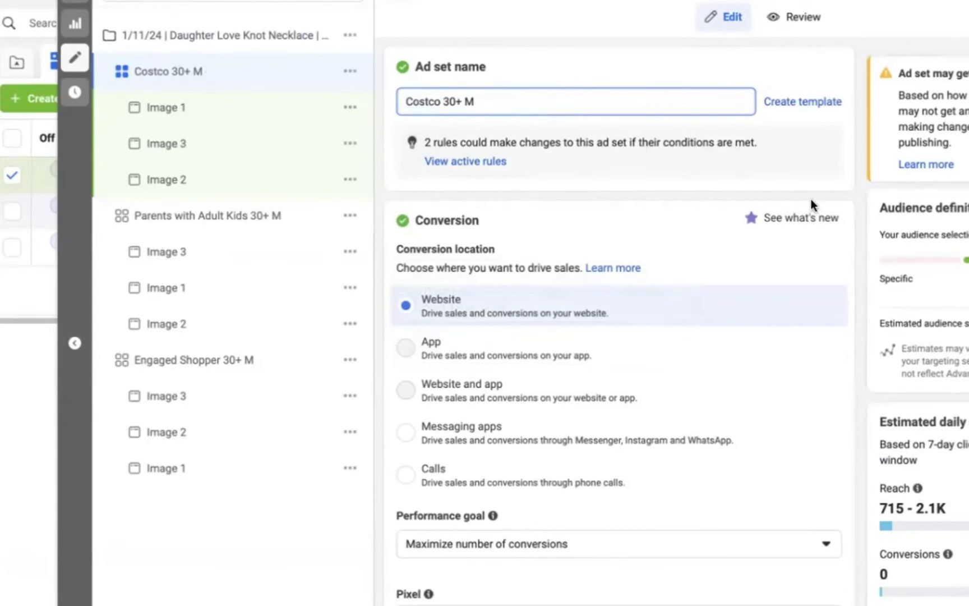
Step: Add the Costco audience to the ad set's detailed targeting
scroll(797, 263, "down", 10)
scroll(783, 329, "down", 15)
left_click(490, 242)
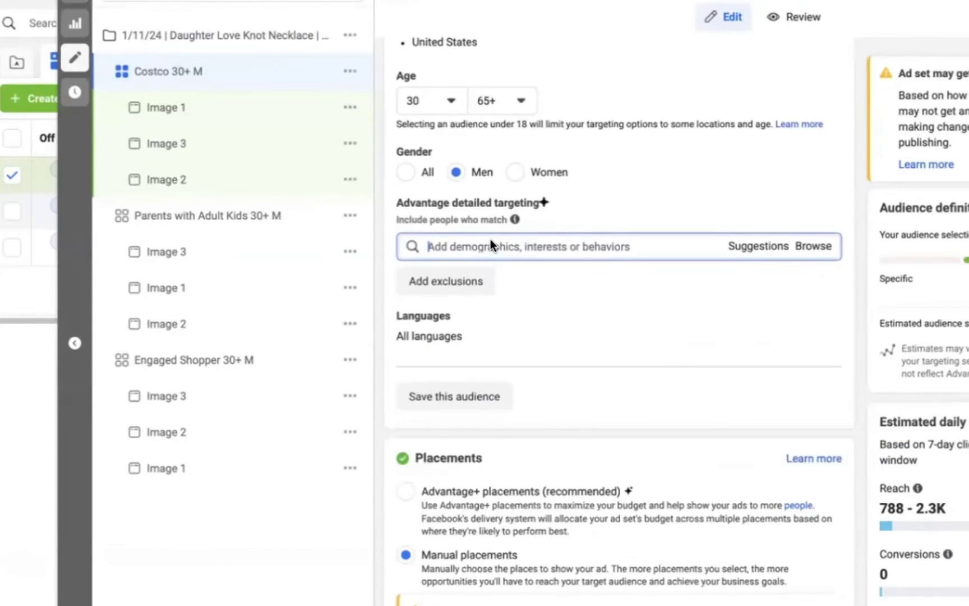
type("costco")
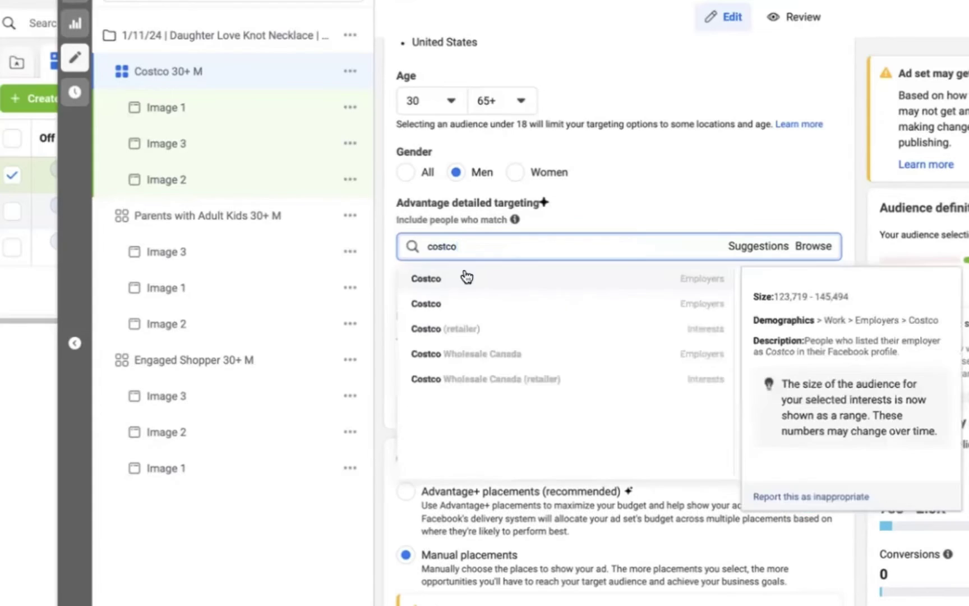
left_click(412, 275)
scroll(887, 336, "up", 20)
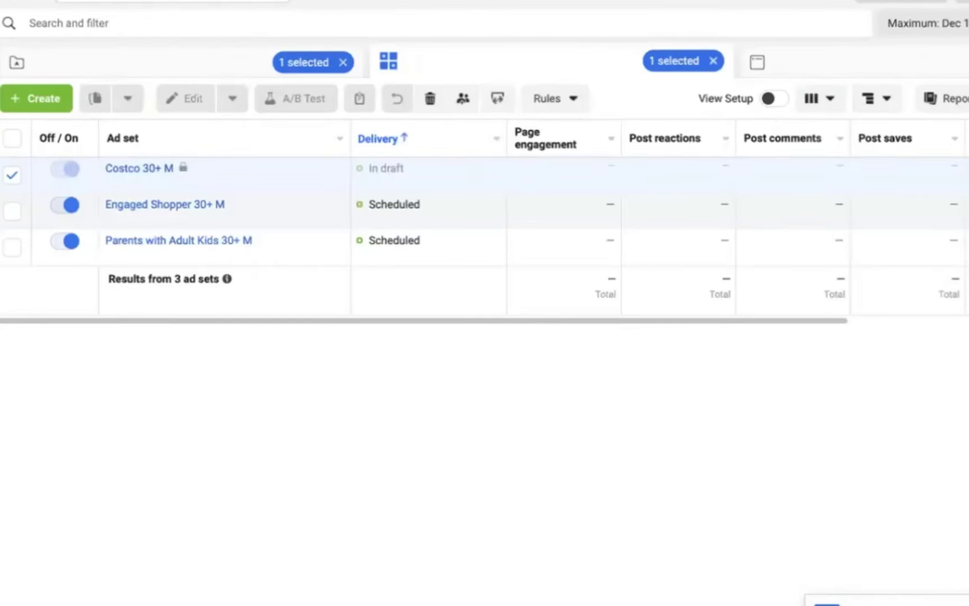
Step: Duplicate Costco 30+ M and rename the copy 'Gift 30+ M'
left_click(225, 256)
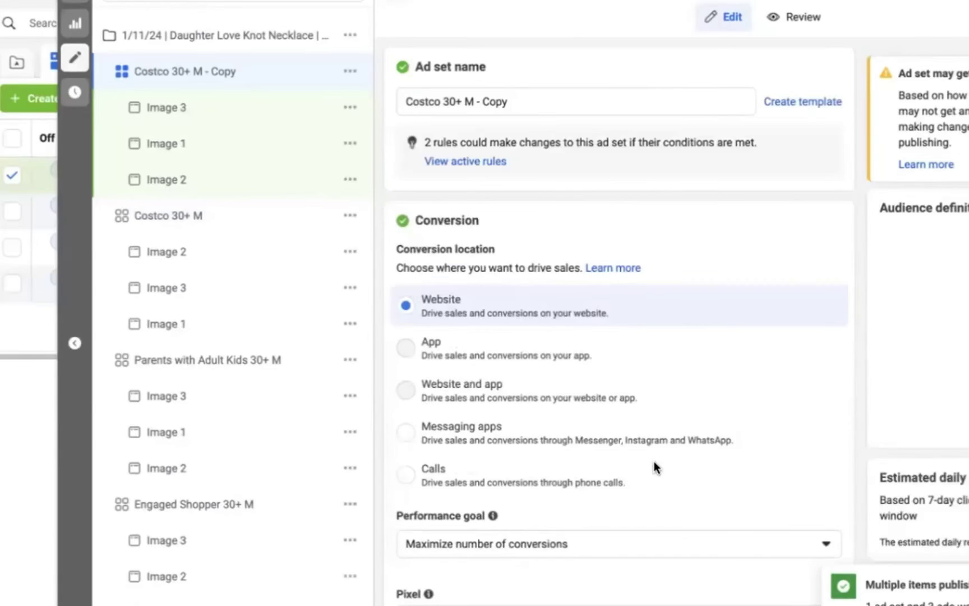
left_click_drag(405, 102, 423, 101)
key("BackSpace")
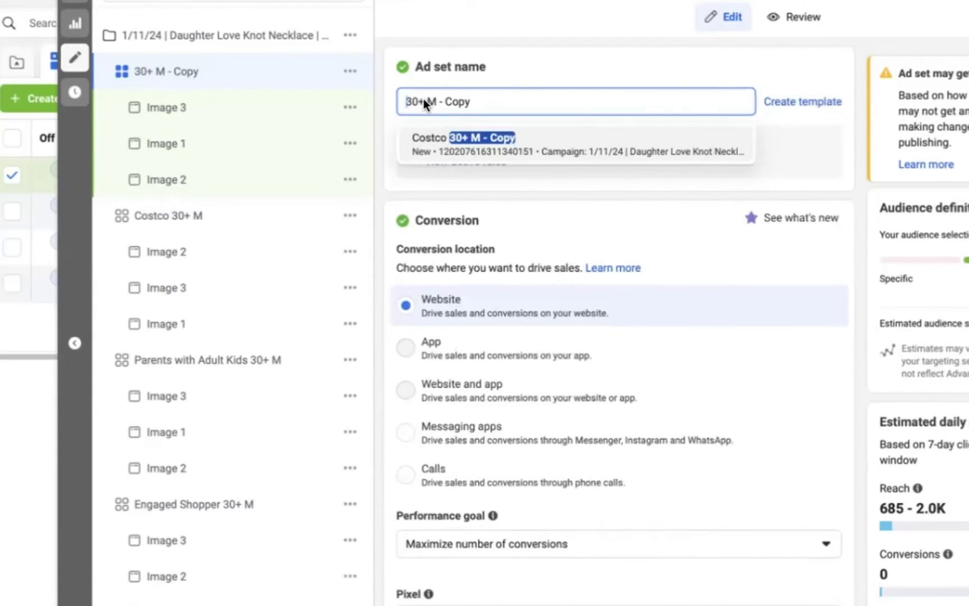
type("Gift")
left_click_drag(489, 101, 457, 102)
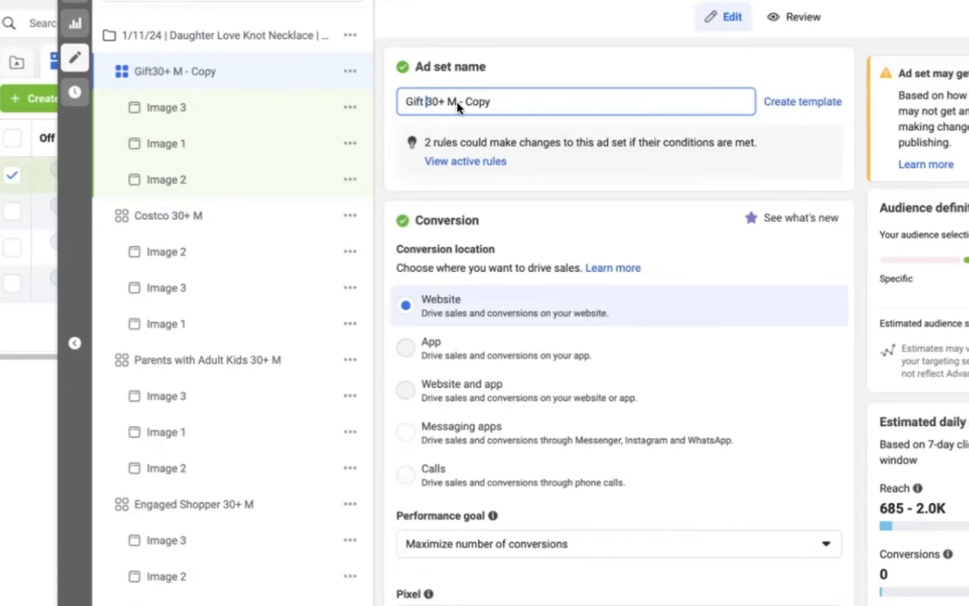
key("BackSpace")
scroll(692, 181, "down", 15)
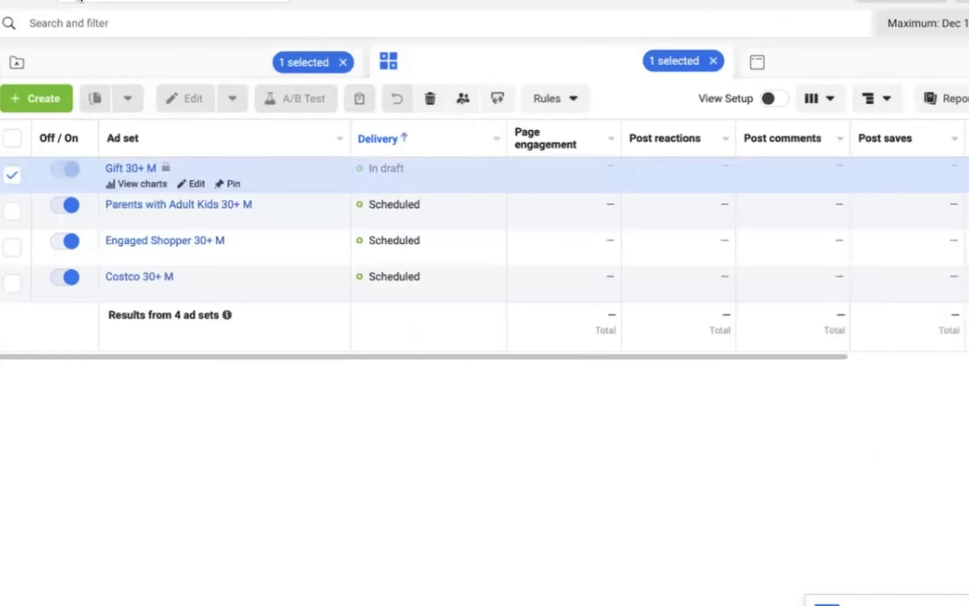
Step: Duplicate the Gift 30+ M ad set
key("ctrl+d")
scroll(730, 561, "down", 3)
left_click(736, 588)
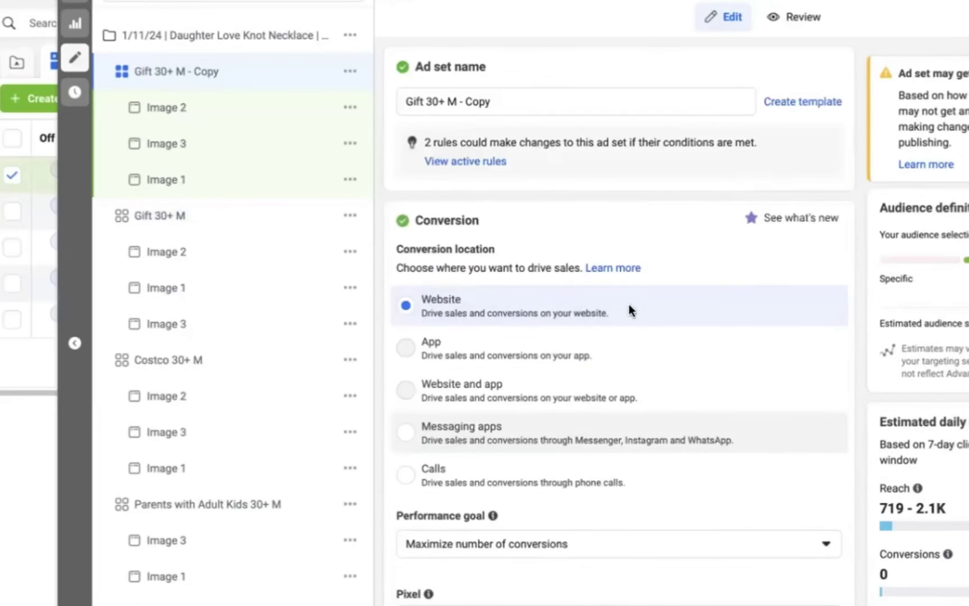
scroll(629, 303, "down", 10)
scroll(555, 269, "down", 8)
Step: Target Birthday (event) and Upcoming birthday instead of Gift (social concept)
left_click(583, 271)
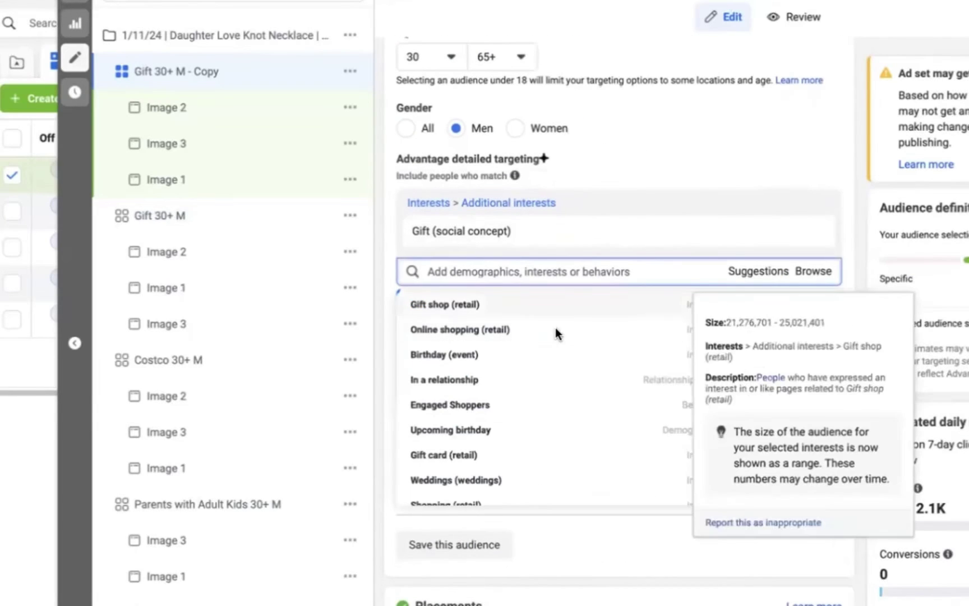
scroll(505, 404, "down", 2)
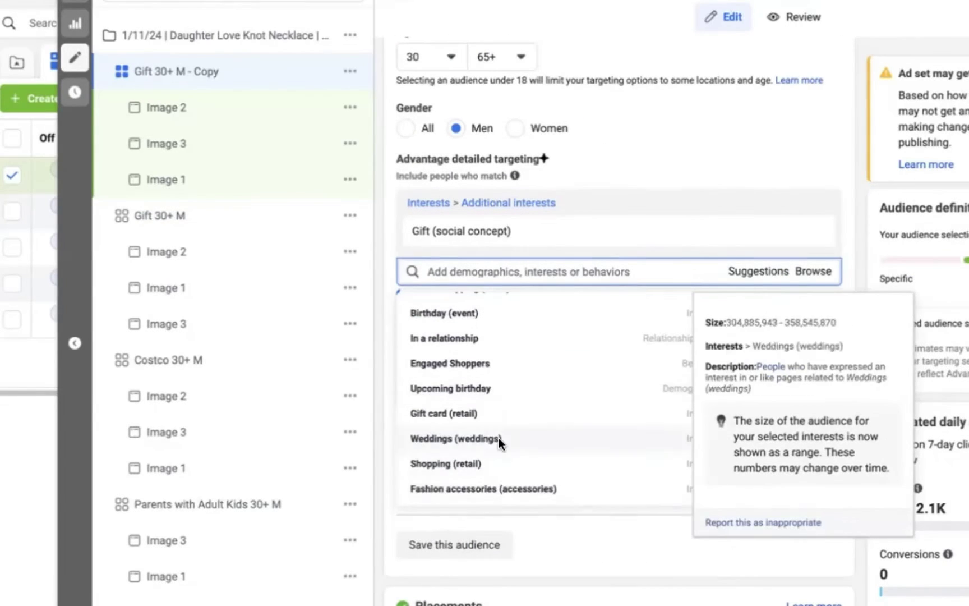
scroll(498, 404, "up", 3)
left_click(495, 361)
left_click(813, 238)
left_click(747, 277)
left_click(489, 311)
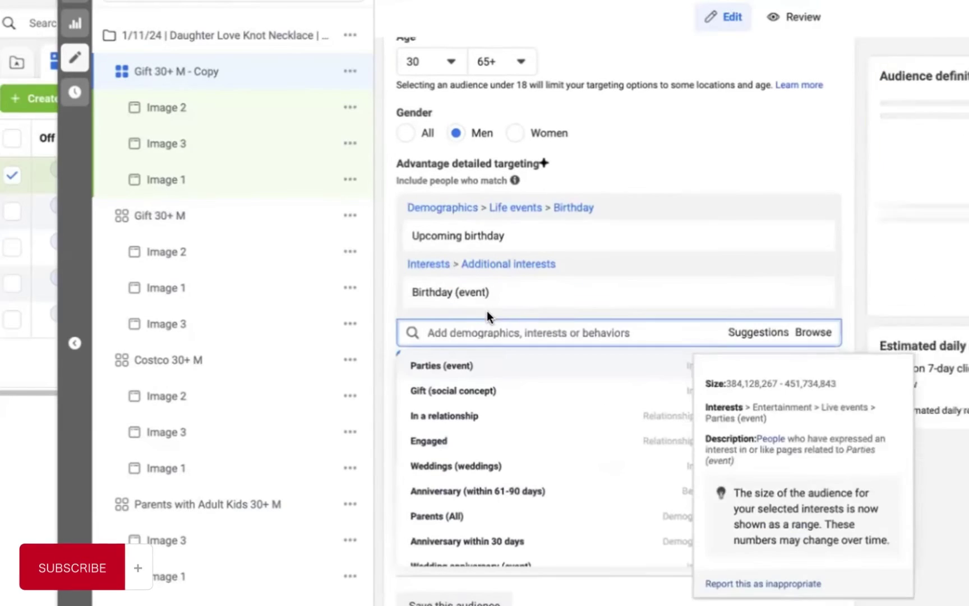
left_click(479, 394)
left_click(813, 330)
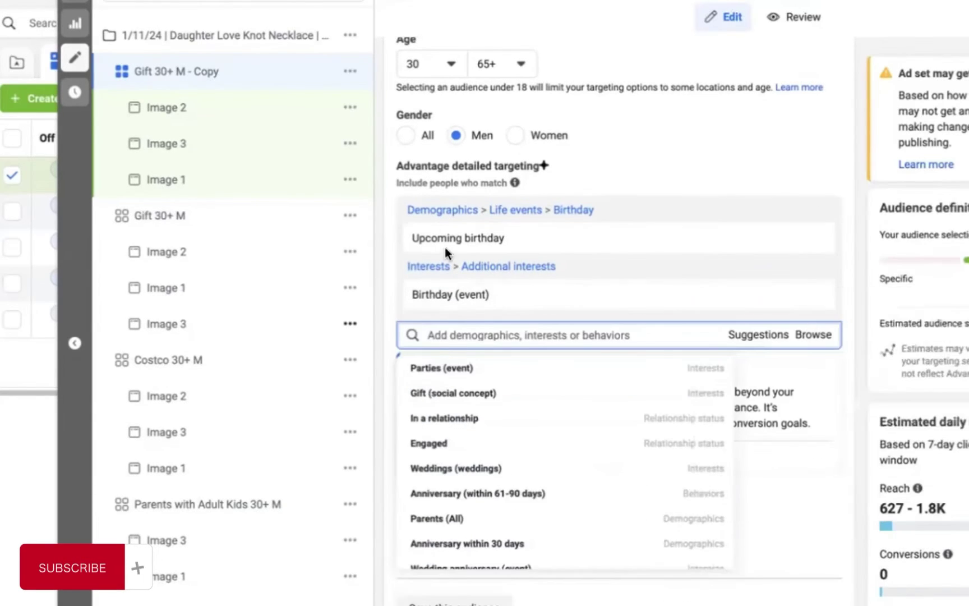
Step: Rename the new ad set to 'Birthday 30+ M'
scroll(444, 247, "up", 10)
left_click(490, 101)
key("BackSpace")
key("BackSpace")
key("BackSpace")
key("BackSpace")
key("BackSpace")
key("BackSpace")
key("BackSpace")
double_click(419, 101)
type("Birthday 30+ M")
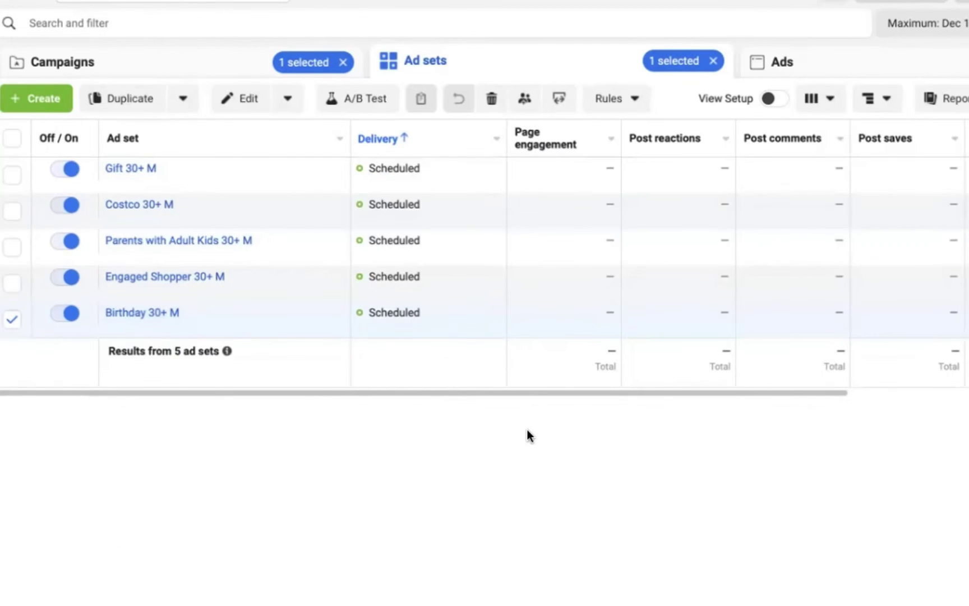
Step: Show ads for all five ad sets and add the CPC (all) and CTR (all) columns
left_click(12, 138)
left_click(783, 62)
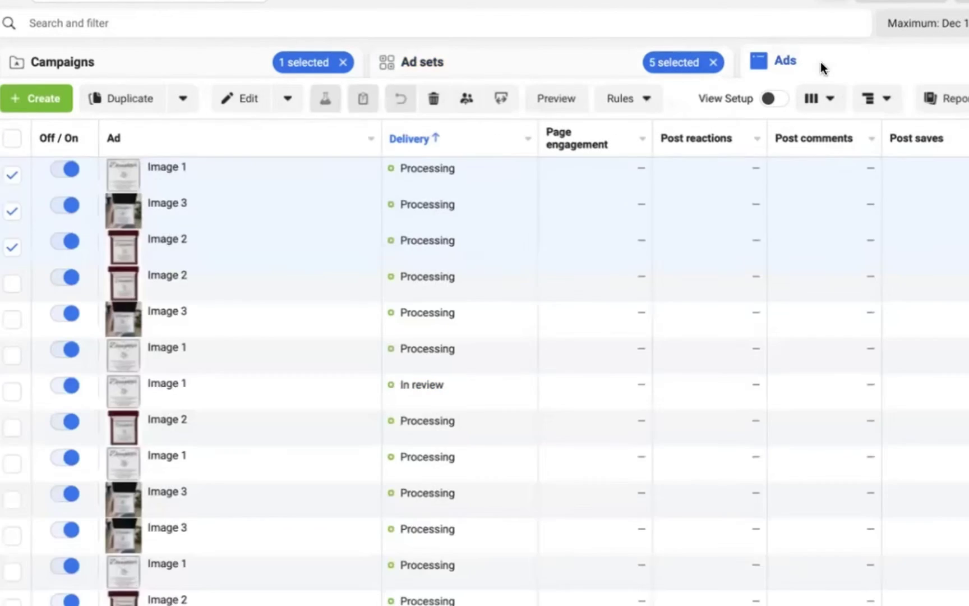
scroll(266, 375, "down", 2)
scroll(268, 374, "up", 2)
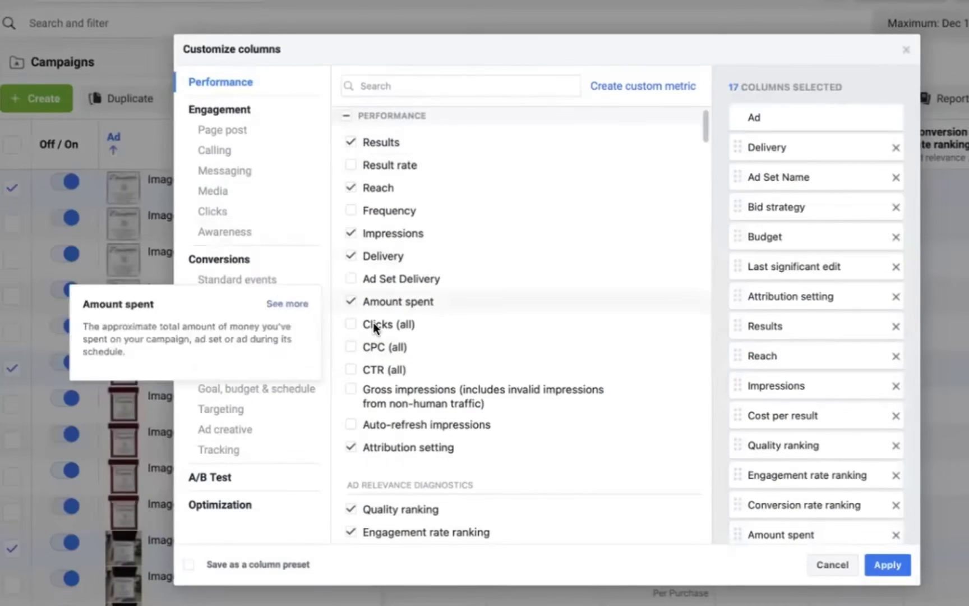
left_click(352, 347)
left_click(351, 369)
Step: Add the Unique CTR (link), Purchase ROAS and Purchases total columns
left_click(386, 86)
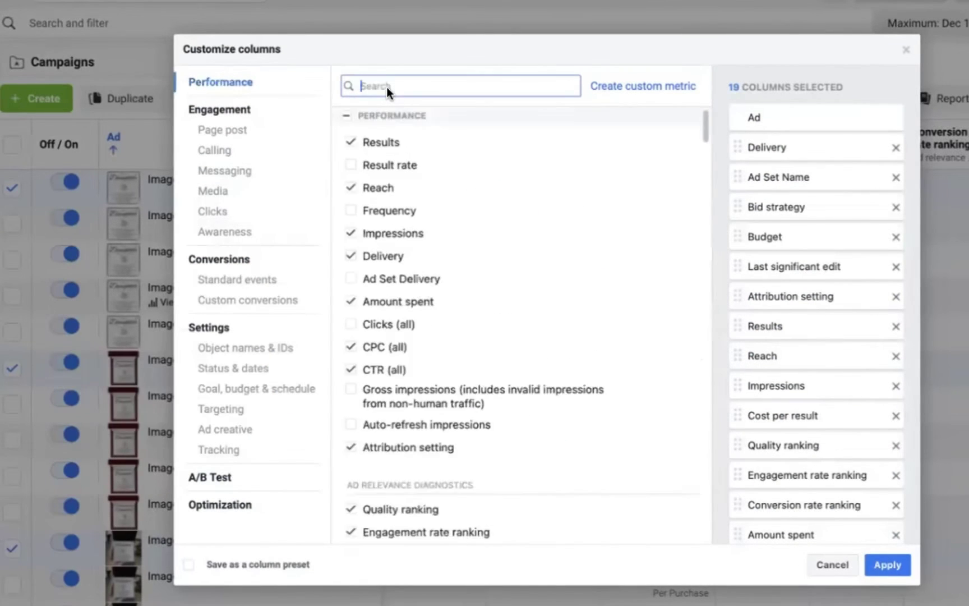
type("uniqu")
left_click(365, 218)
double_click(378, 85)
key("BackSpace")
type("purchase")
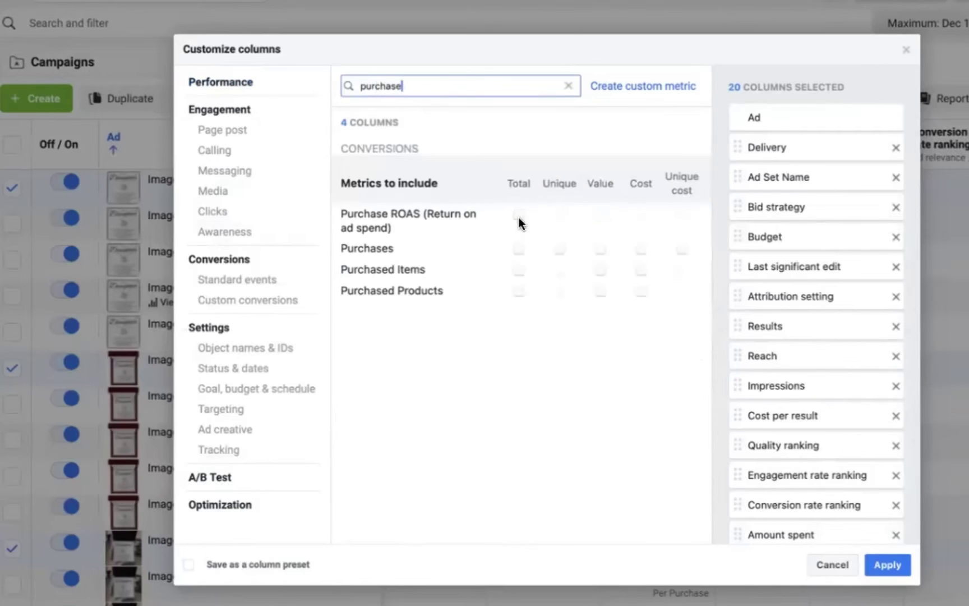
left_click(519, 215)
left_click(519, 248)
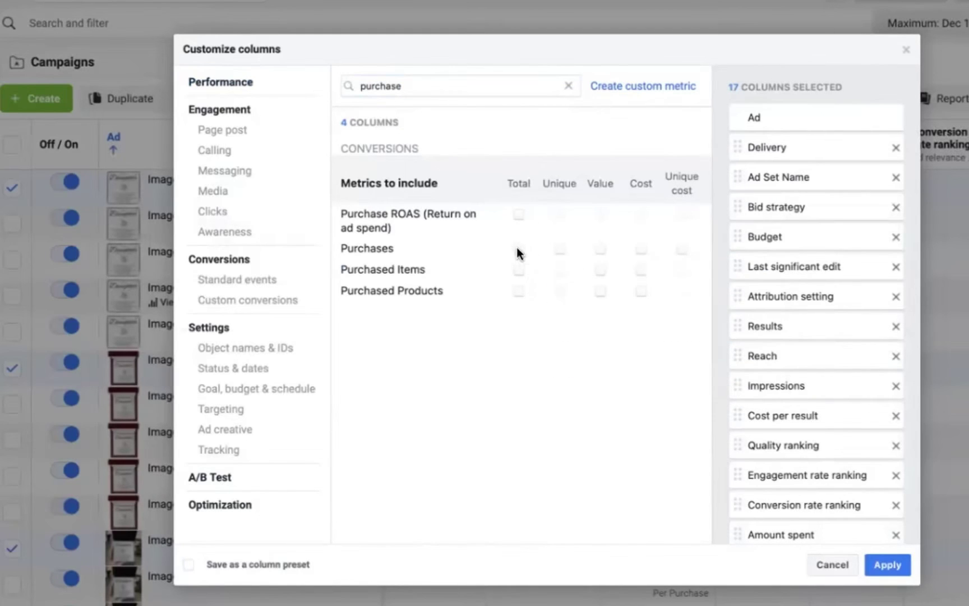
left_click(518, 248)
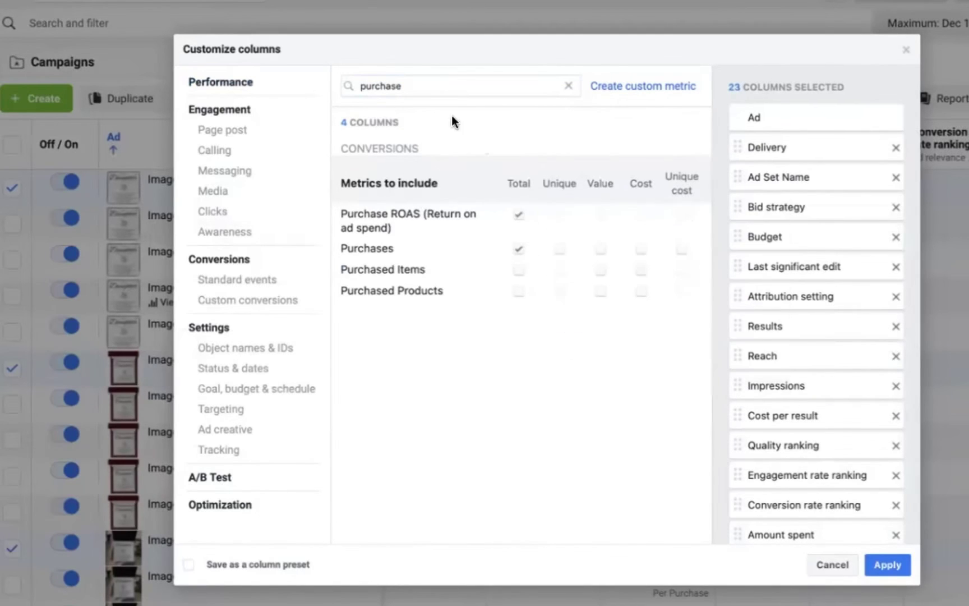
Step: Add the Adds to cart, Content views and Checkouts initiated total columns
double_click(451, 90)
type("add to c")
left_click(519, 214)
left_click(398, 86)
key("BackSpace")
key("ctrl+a")
type("view co")
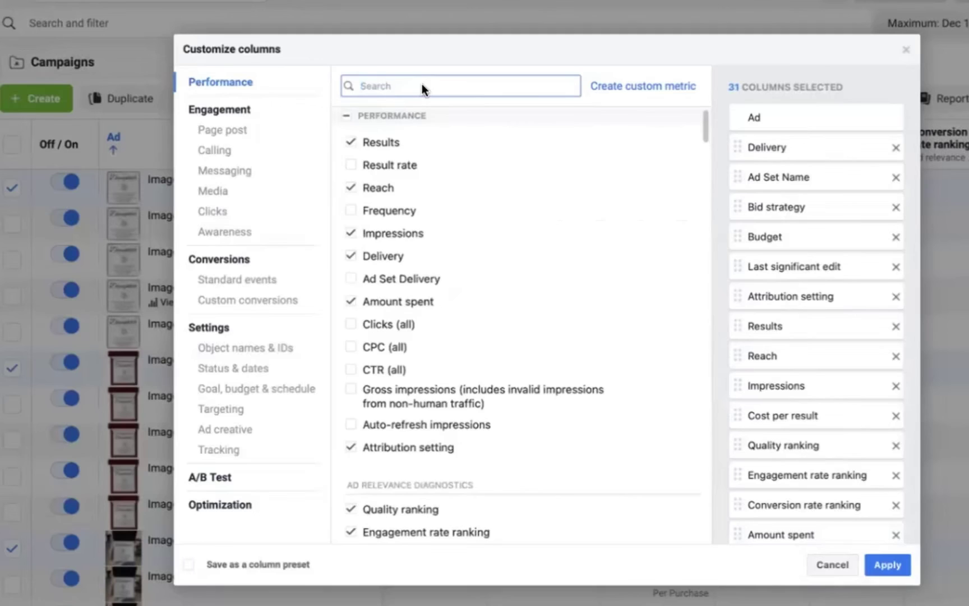
type("initio")
key("BackSpace")
type("a")
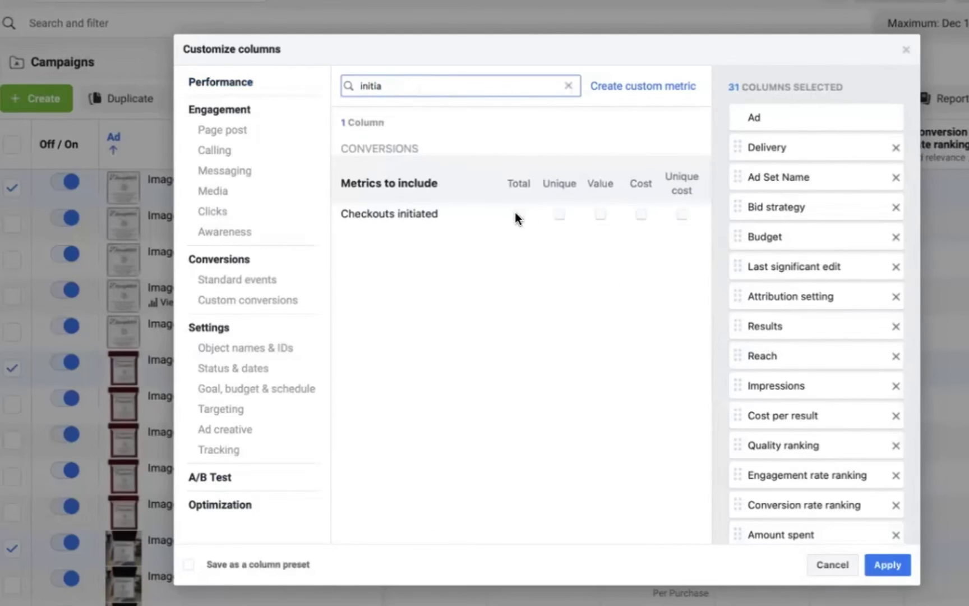
left_click(515, 213)
Step: Uncheck the website, offline and Meta sub-breakdowns for checkouts, content views, adds to cart and purchases
scroll(349, 289, "down", 1)
left_click(350, 288)
left_click(350, 310)
scroll(838, 397, "down", 10)
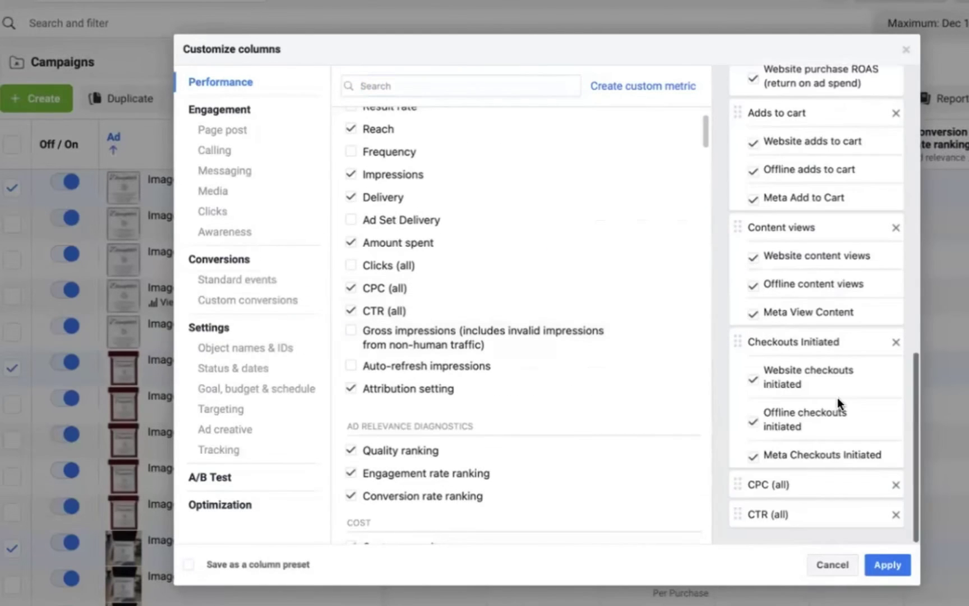
left_click(754, 378)
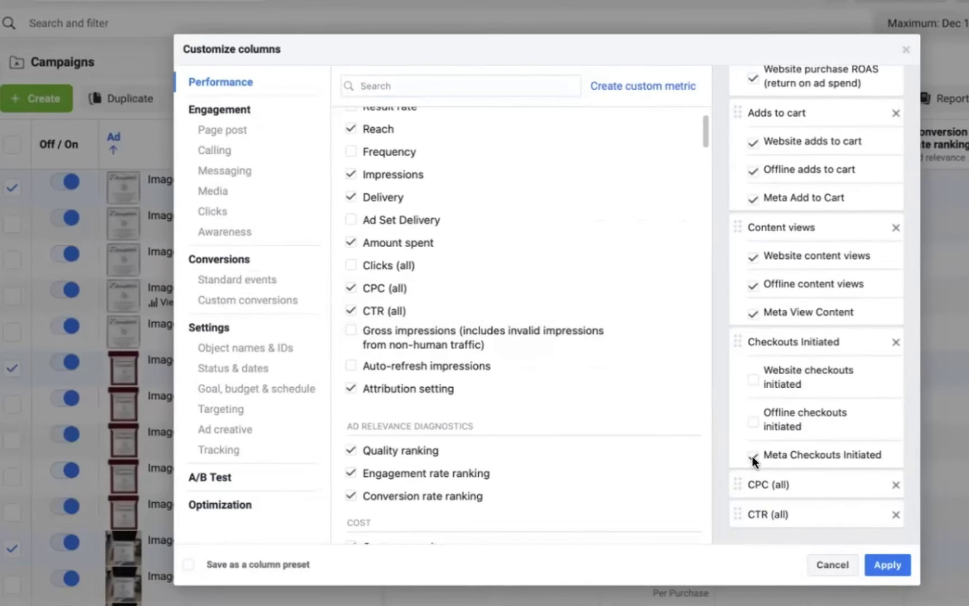
left_click(754, 312)
left_click(754, 285)
left_click(754, 257)
scroll(814, 252, "up", 2)
left_click(753, 312)
left_click(813, 282)
left_click(849, 255)
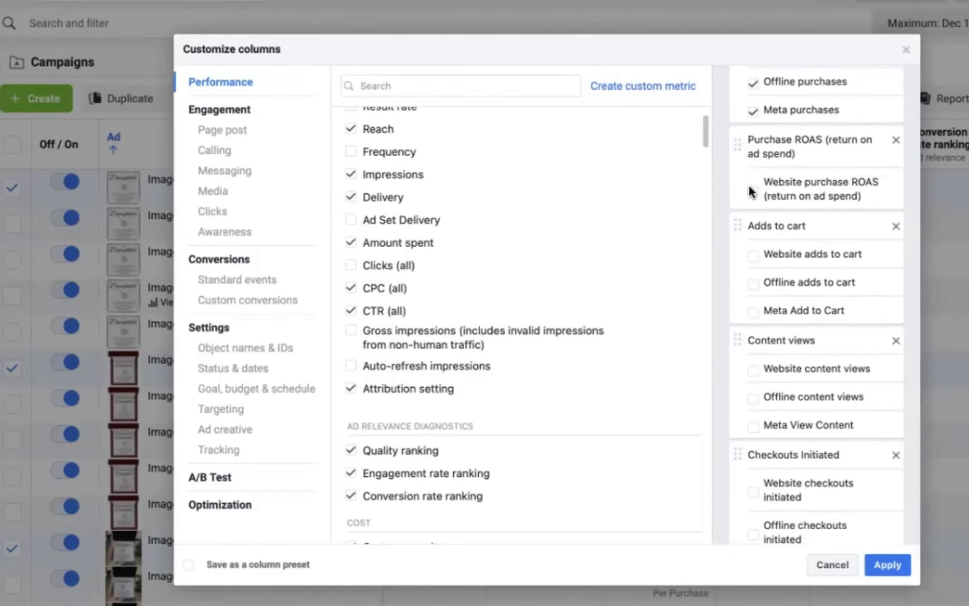
scroll(749, 184, "up", 3)
left_click(754, 259)
left_click(753, 288)
scroll(781, 234, "up", 5)
scroll(781, 234, "down", 3)
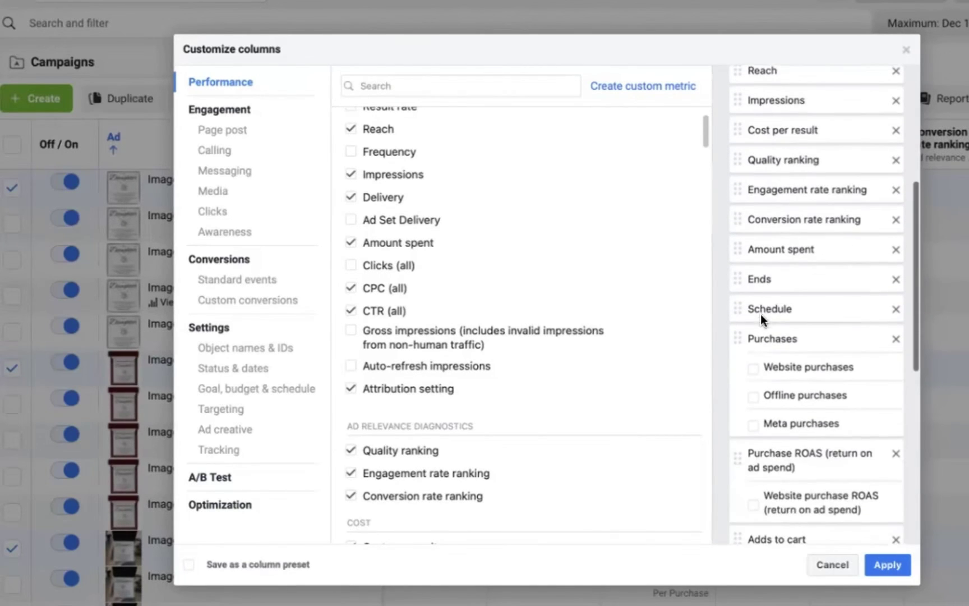
scroll(887, 242, "up", 1)
Step: Remove the Ends, Attribution setting and Last significant edit columns
left_click(897, 291)
scroll(826, 283, "up", 2)
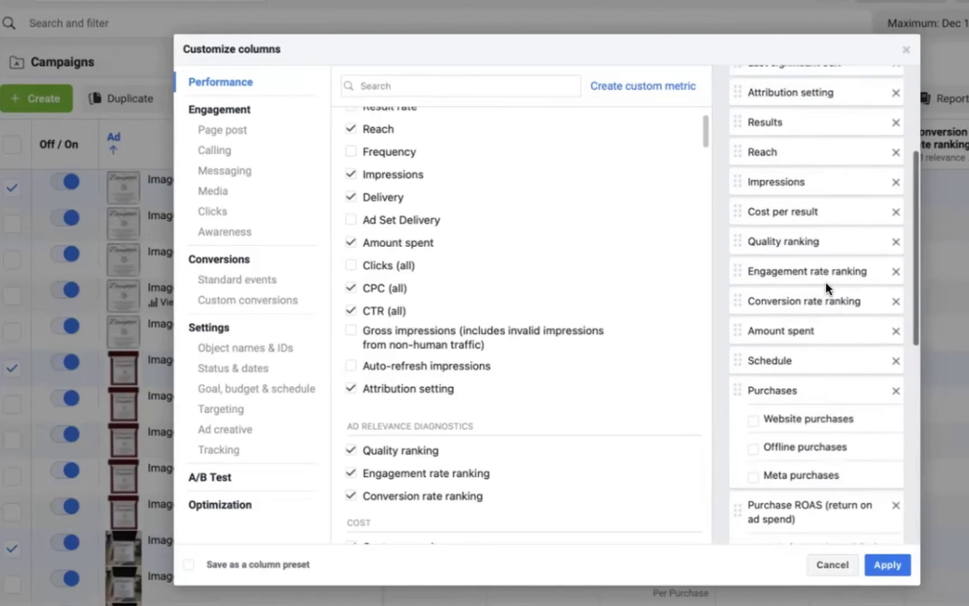
scroll(858, 252, "up", 4)
left_click(896, 215)
left_click(896, 182)
scroll(814, 197, "up", 1)
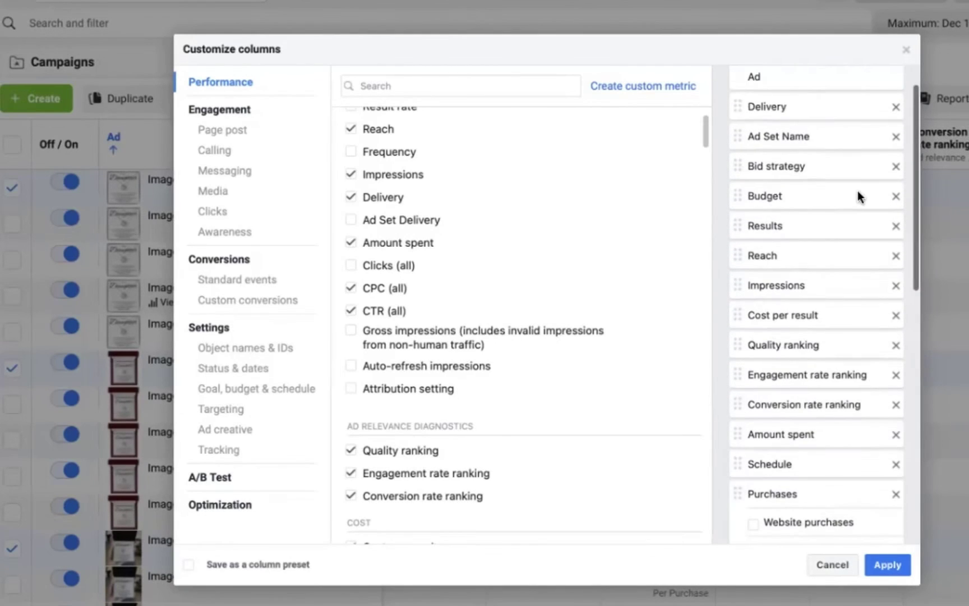
scroll(857, 202, "down", 7)
Step: Reorder columns: Checkouts initiated above Purchases, Content views below Schedule, CTR (all) beside CPC (all)
left_click_drag(738, 251, 733, 108)
scroll(729, 424, "down", 4)
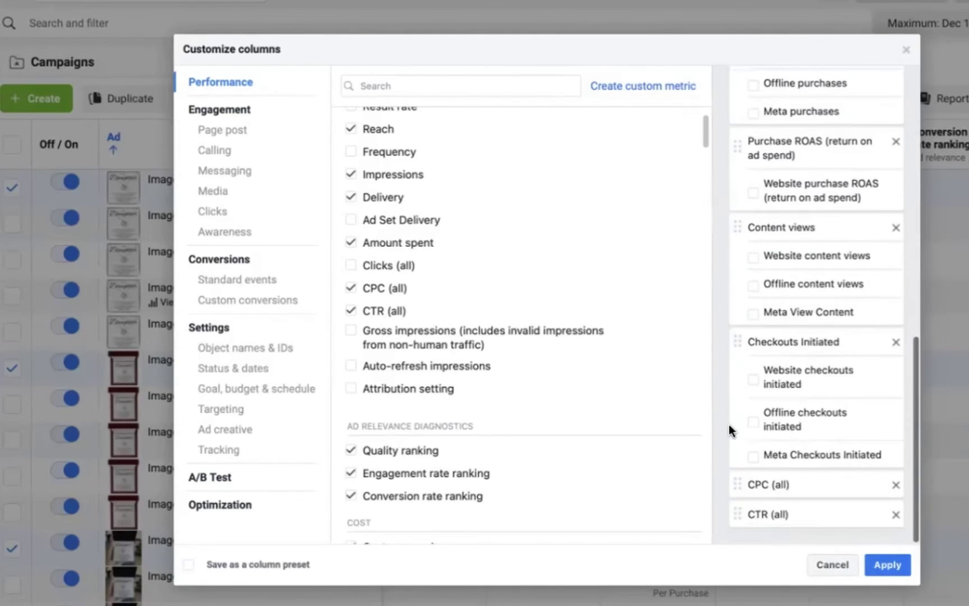
left_click_drag(738, 342, 735, 213)
scroll(767, 331, "down", 3)
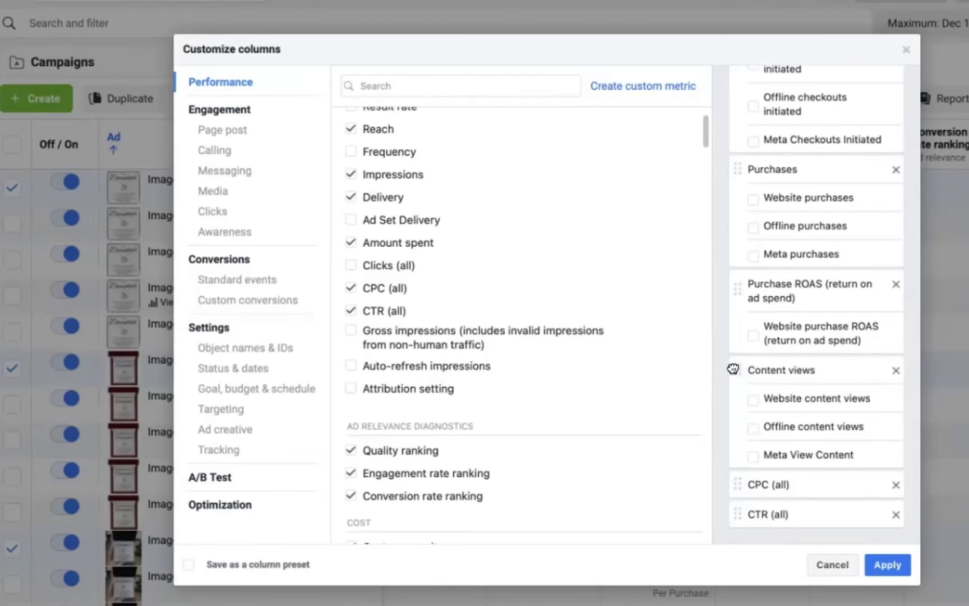
left_click_drag(733, 369, 829, 230)
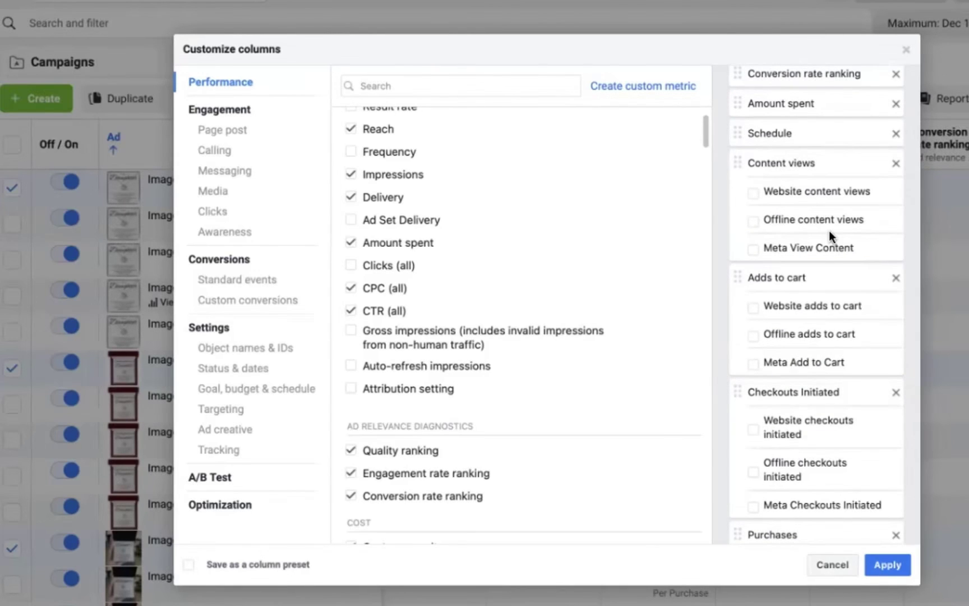
scroll(829, 230, "down", 5)
left_click_drag(735, 485, 735, 138)
scroll(735, 139, "down", 5)
left_click_drag(737, 513, 753, 511)
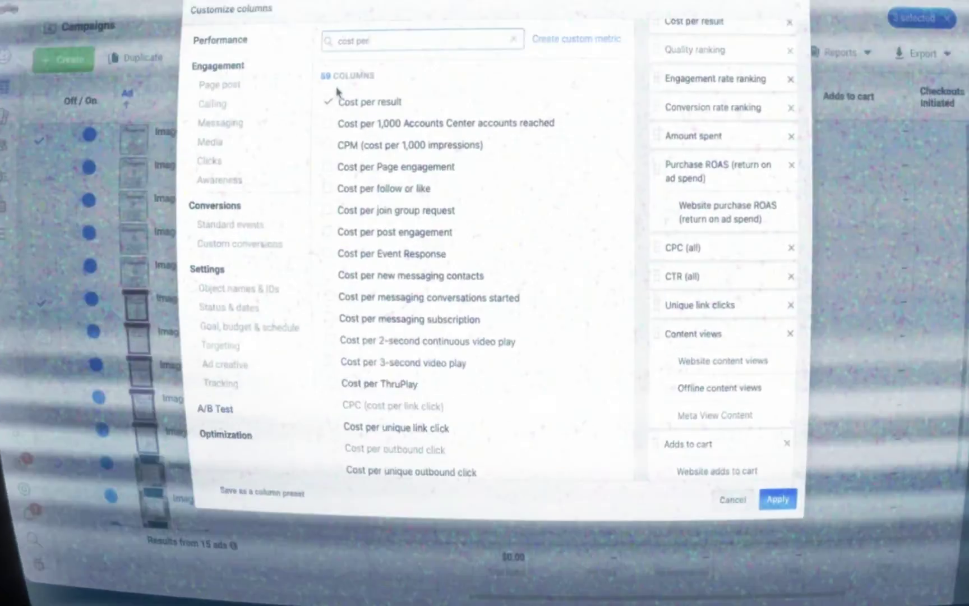
Step: Add Cost per purchase right after Purchase ROAS and save the columns as preset 'Daily Metrics'
type("put")
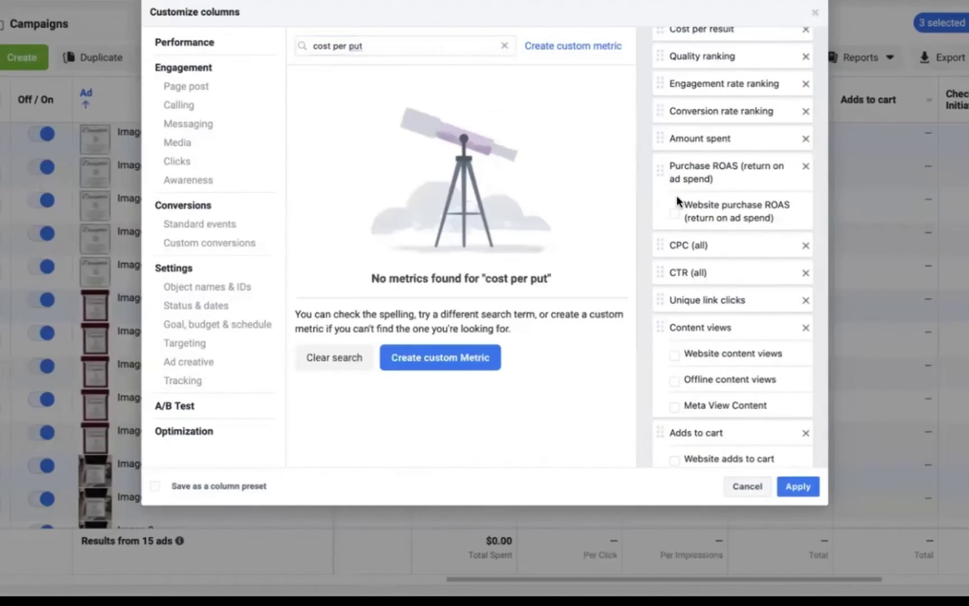
key("BackSpace")
key("BackSpace")
left_click(571, 235)
scroll(761, 385, "down", 5)
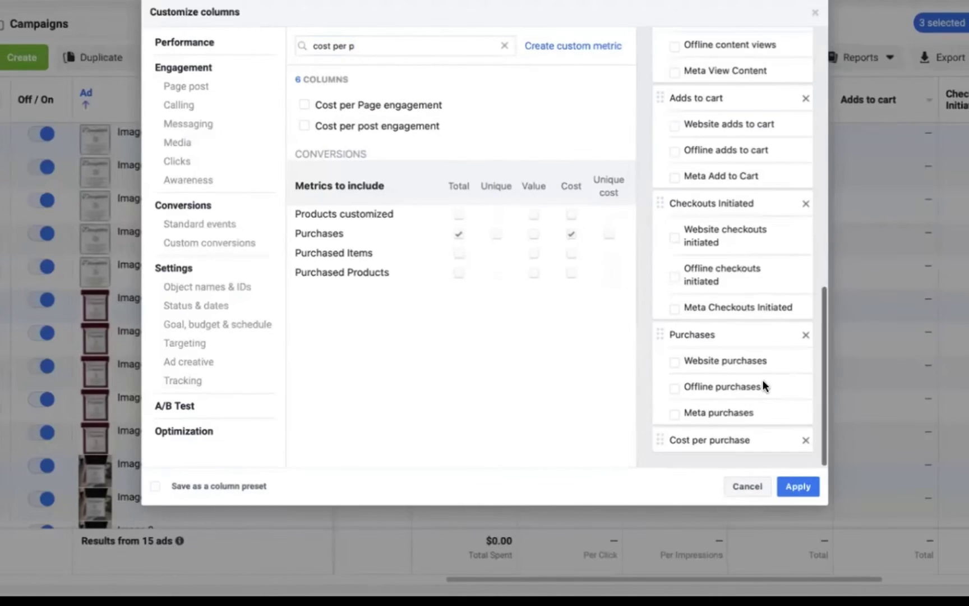
left_click_drag(662, 439, 673, 194)
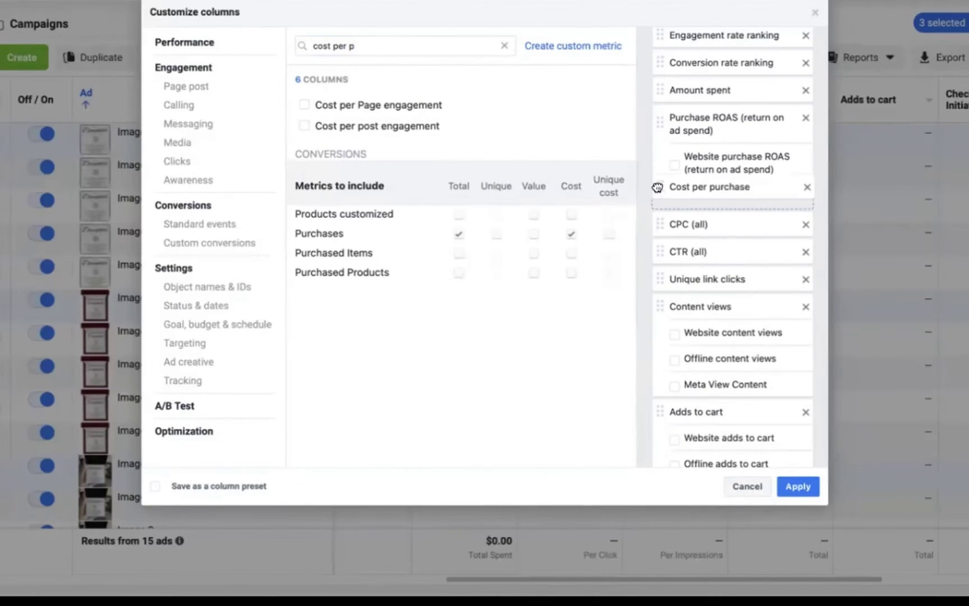
left_click(155, 486)
Step: Apply the 'Daily Metrics' custom columns to the ads table and scroll across them
type("Daily Metrics")
left_click(798, 486)
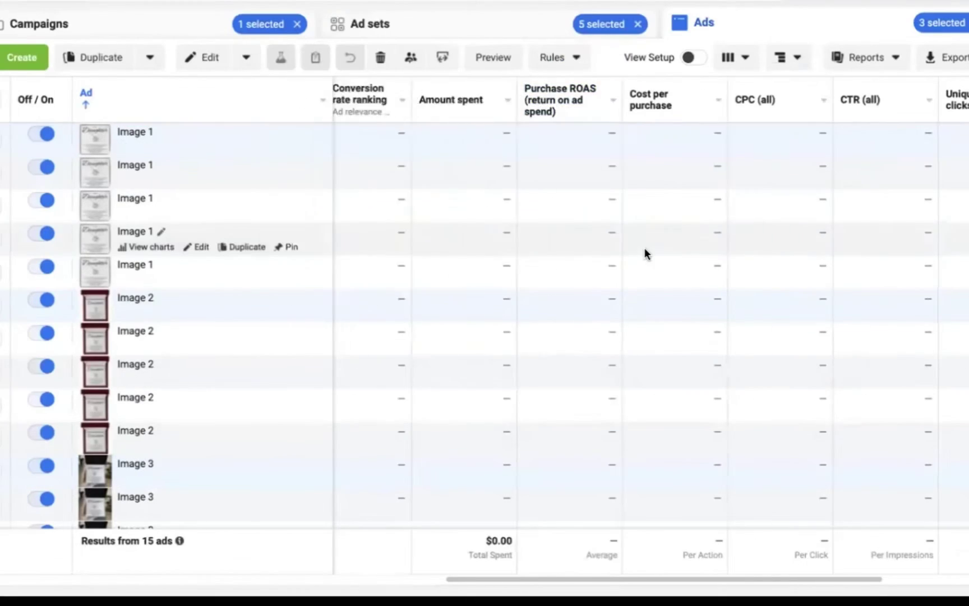
scroll(618, 114, "left", 6)
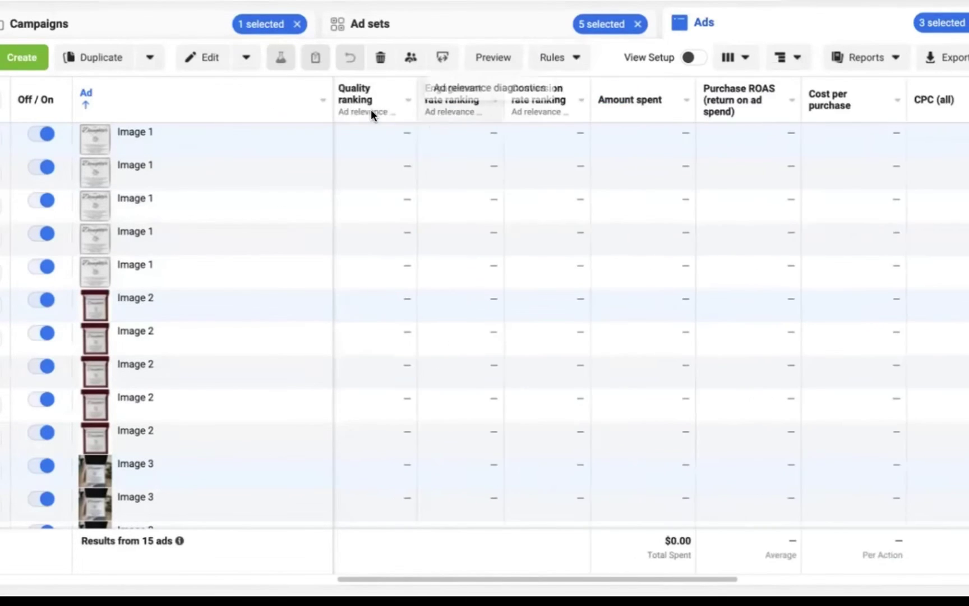
scroll(748, 130, "right", 6)
scroll(359, 130, "left", 5)
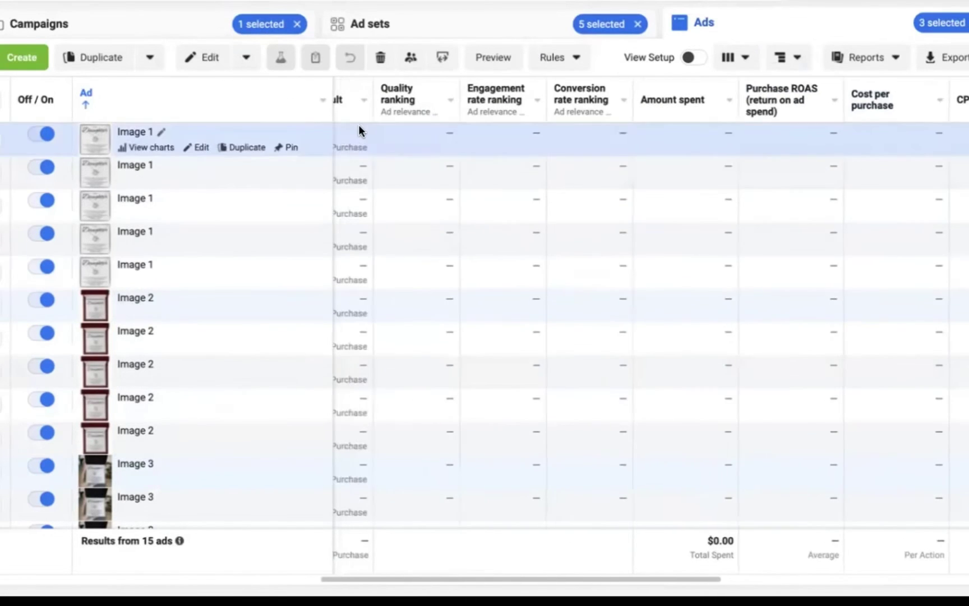
scroll(696, 179, "right", 5)
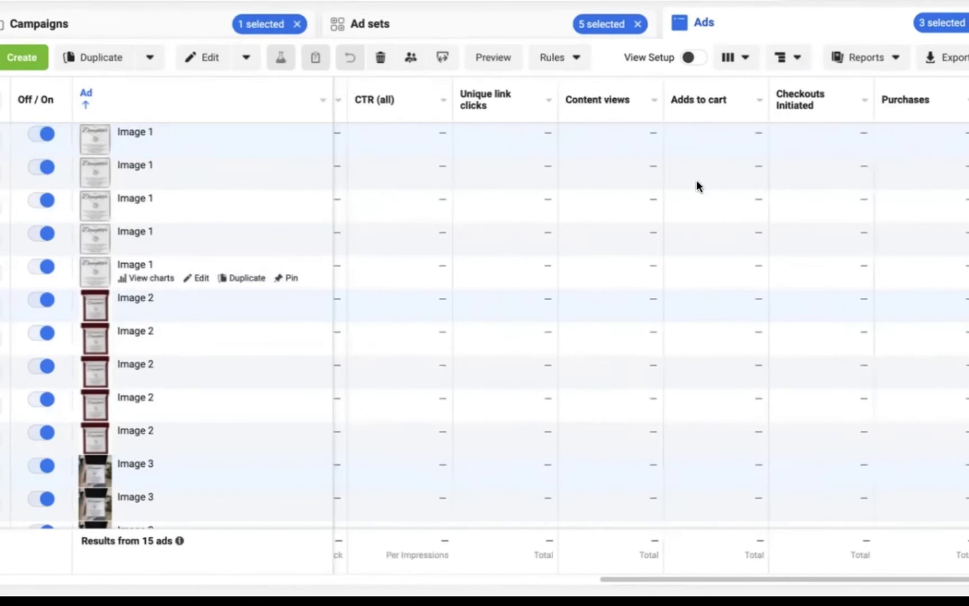
Step: Check the ad sets and campaigns tables with the new columns, then return to the 15 ads
left_click(424, 31)
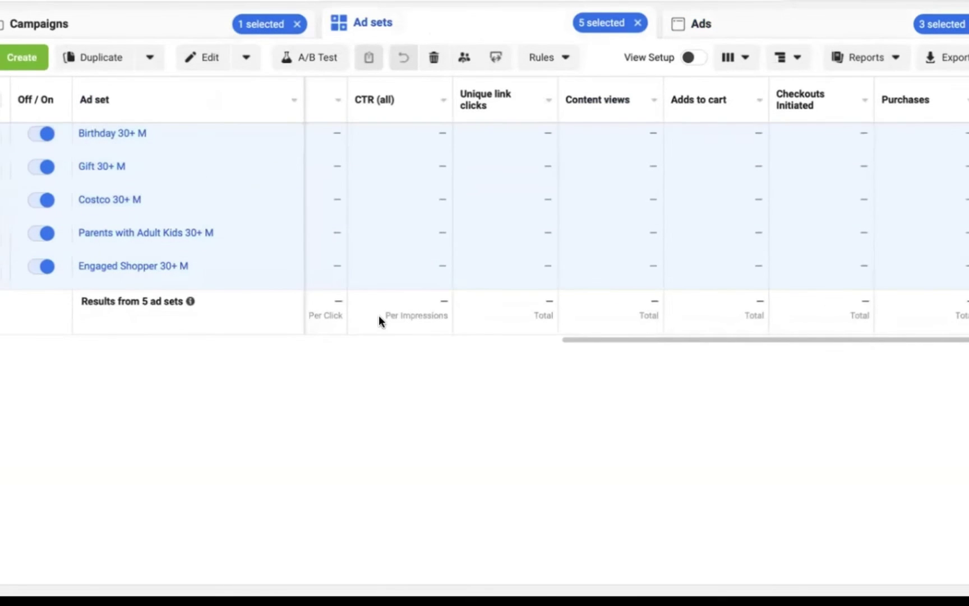
left_click(39, 24)
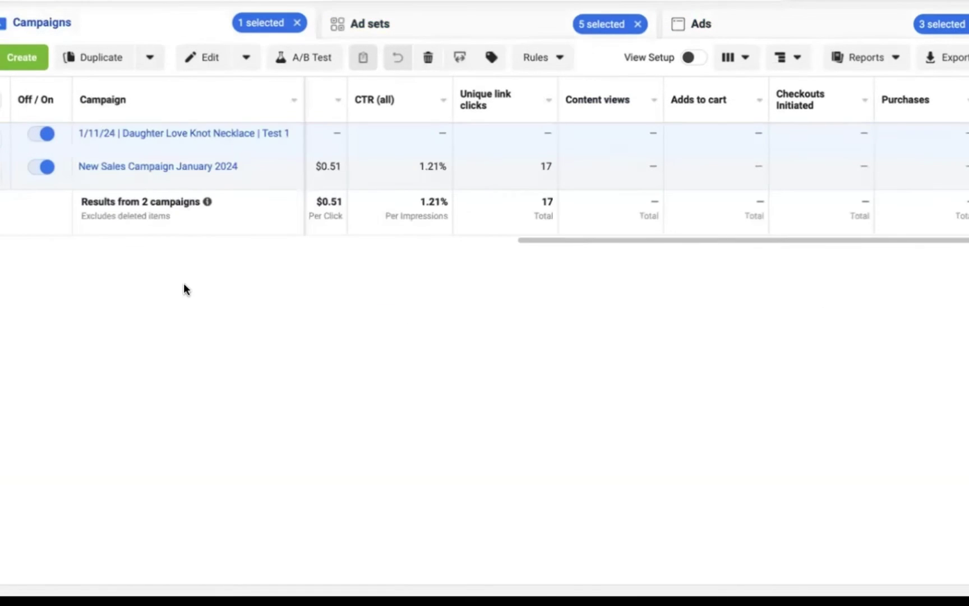
left_click(344, 28)
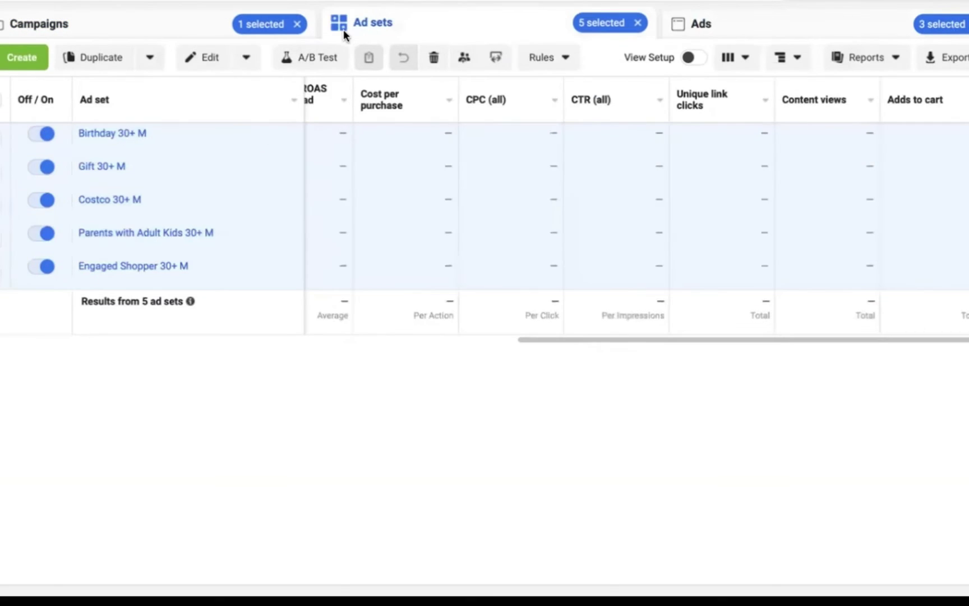
left_click(730, 37)
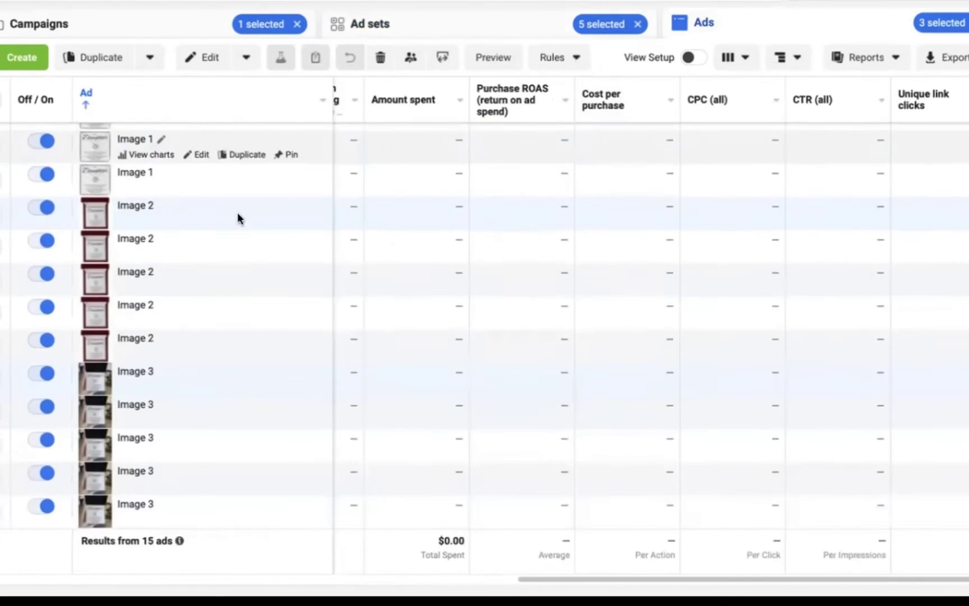
scroll(169, 303, "down", 3)
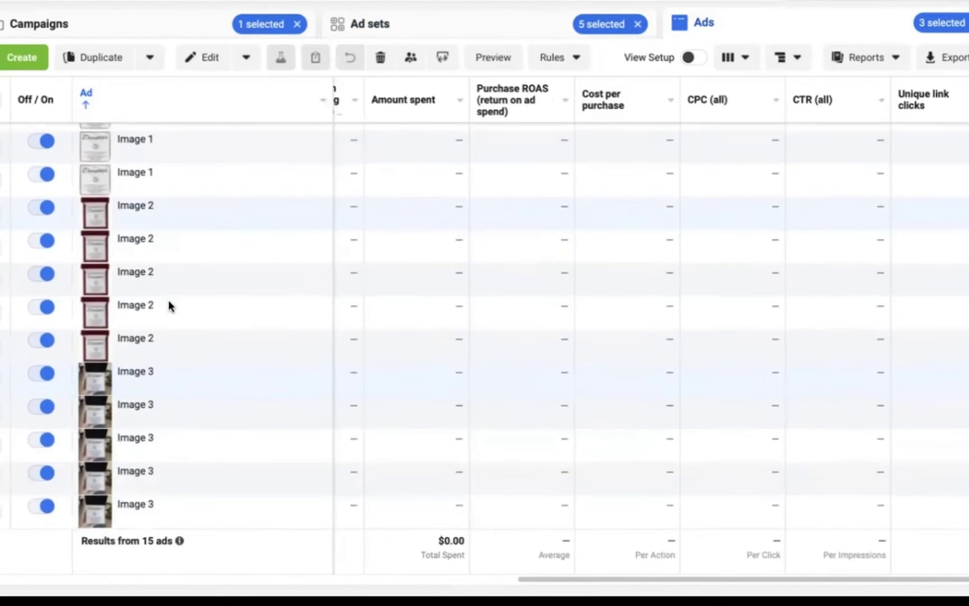
scroll(439, 311, "up", 1)
scroll(439, 312, "up", 3)
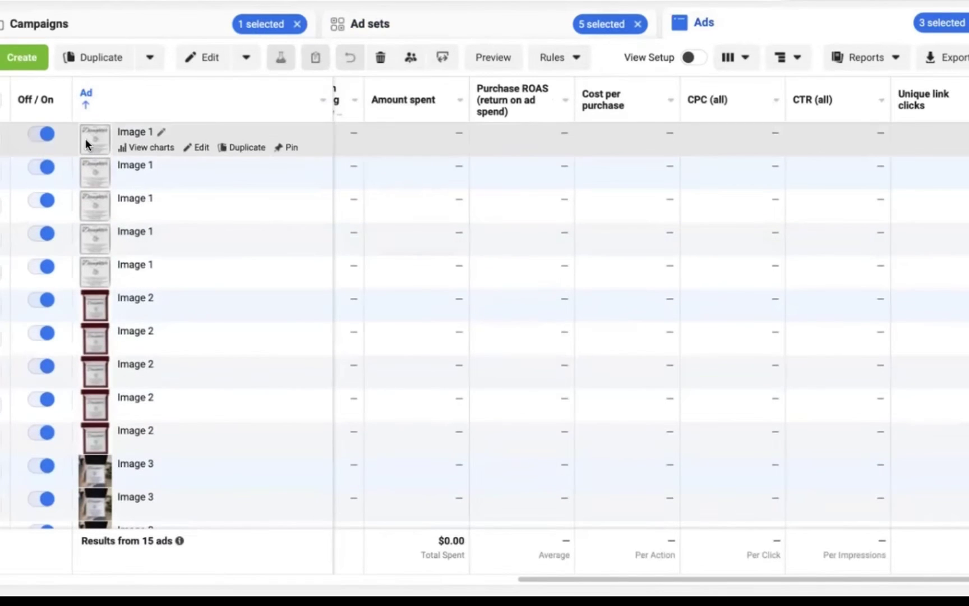
Step: Recheck the campaigns table and end on the five ad sets showing Content views and Adds to cart
left_click(384, 25)
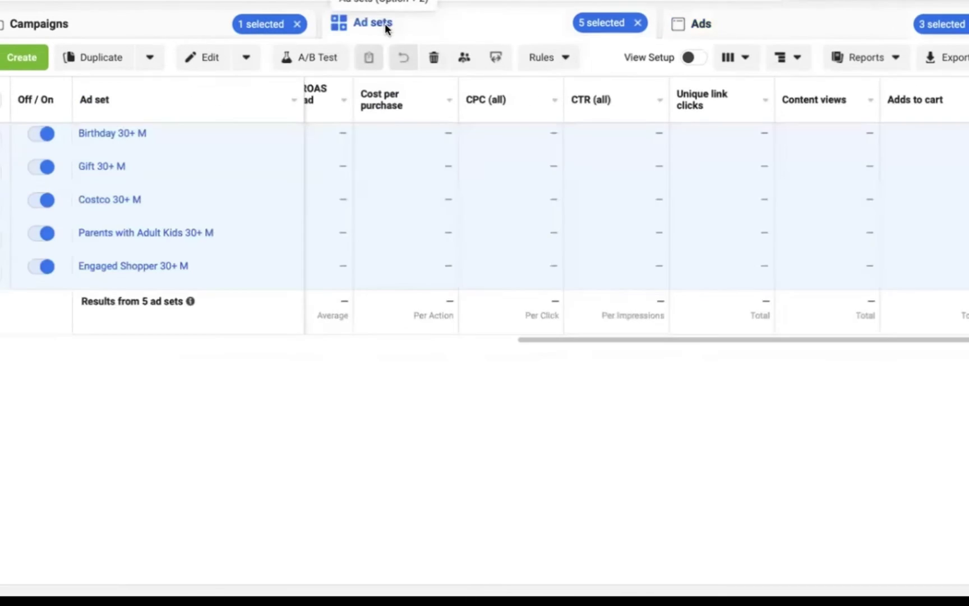
left_click(214, 25)
left_click(395, 23)
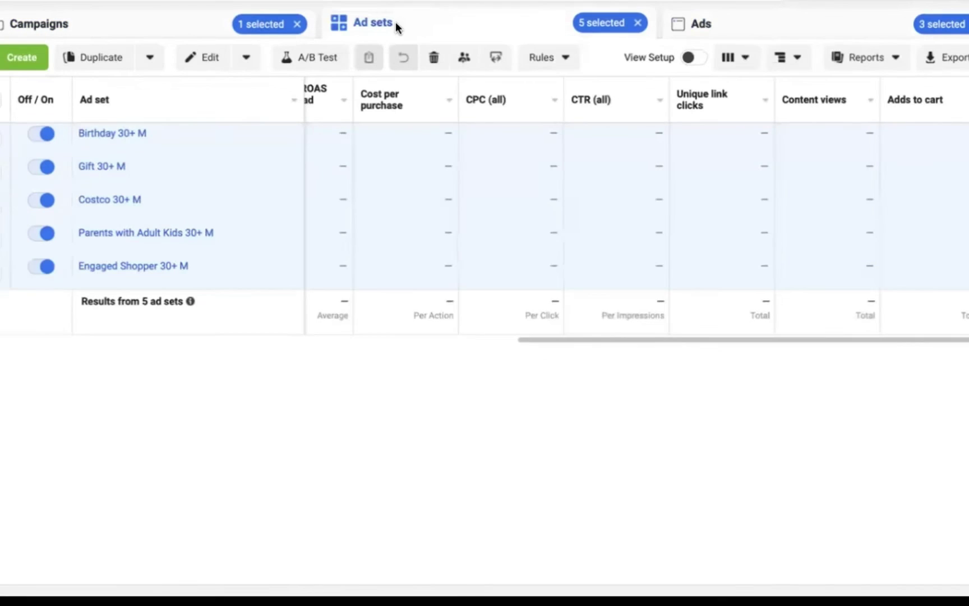
left_click(712, 25)
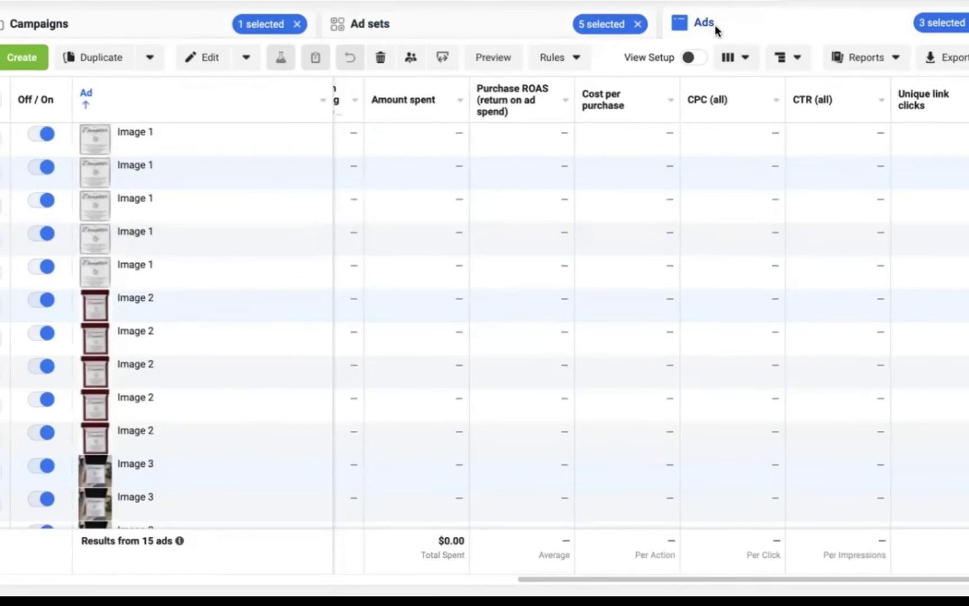
scroll(537, 275, "down", 2)
left_click(354, 22)
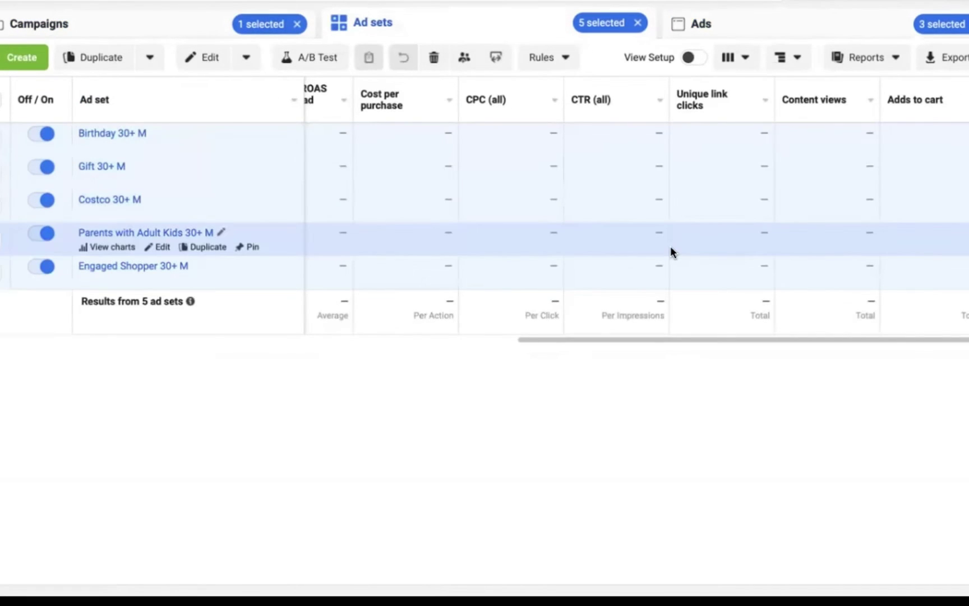